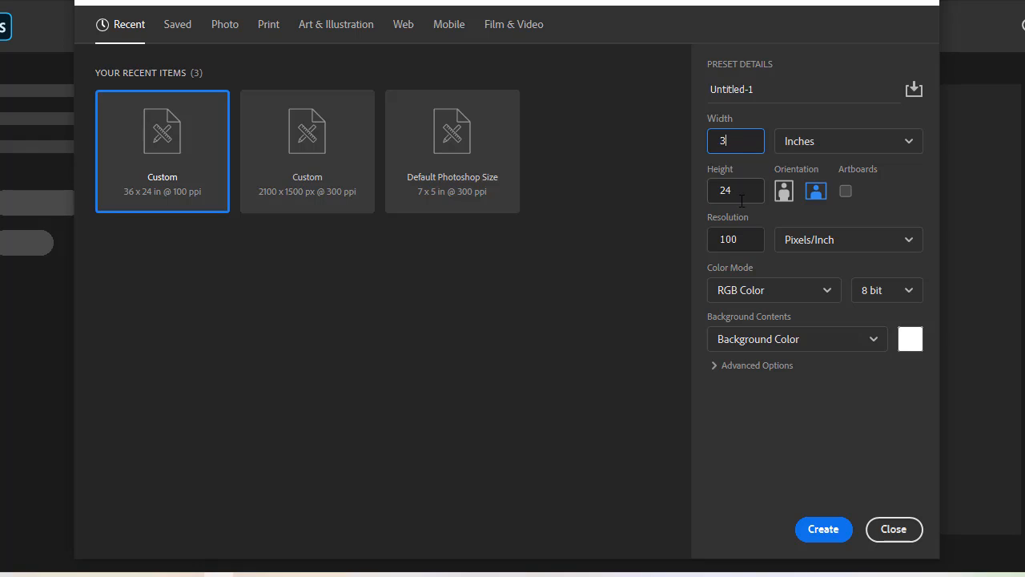
# Step: Create a new RGB document 36 inches wide and 30 inches high at 100 pixels/inch, and dock its window
pyautogui.click(740, 192)
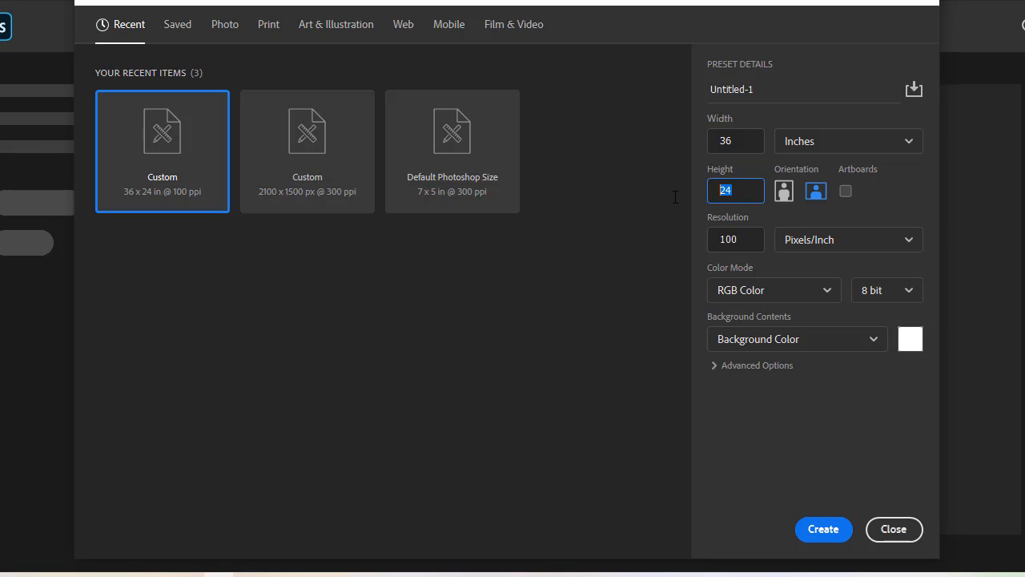
pyautogui.click(825, 529)
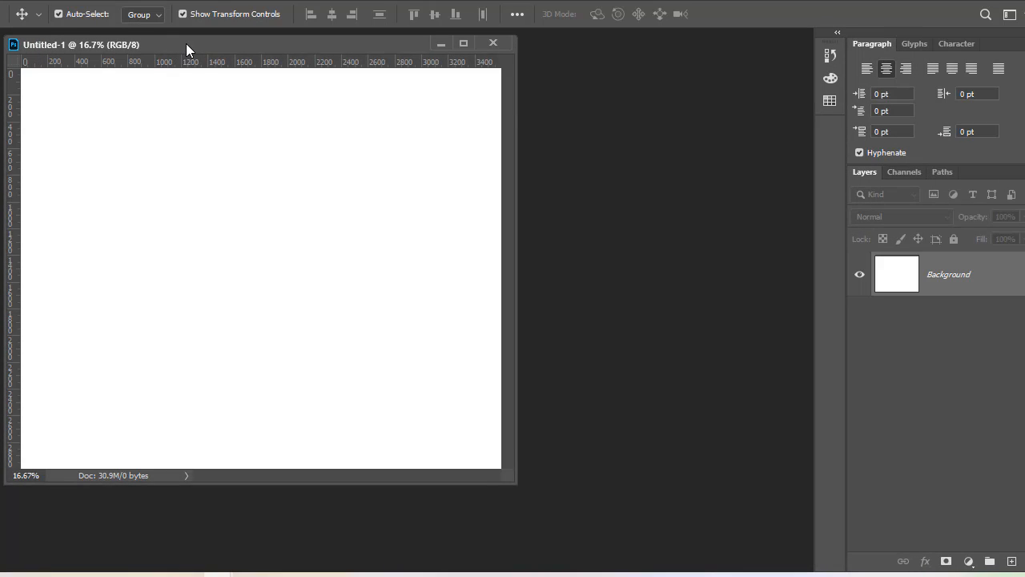
pyautogui.moveTo(187, 45); pyautogui.dragTo(264, 38)
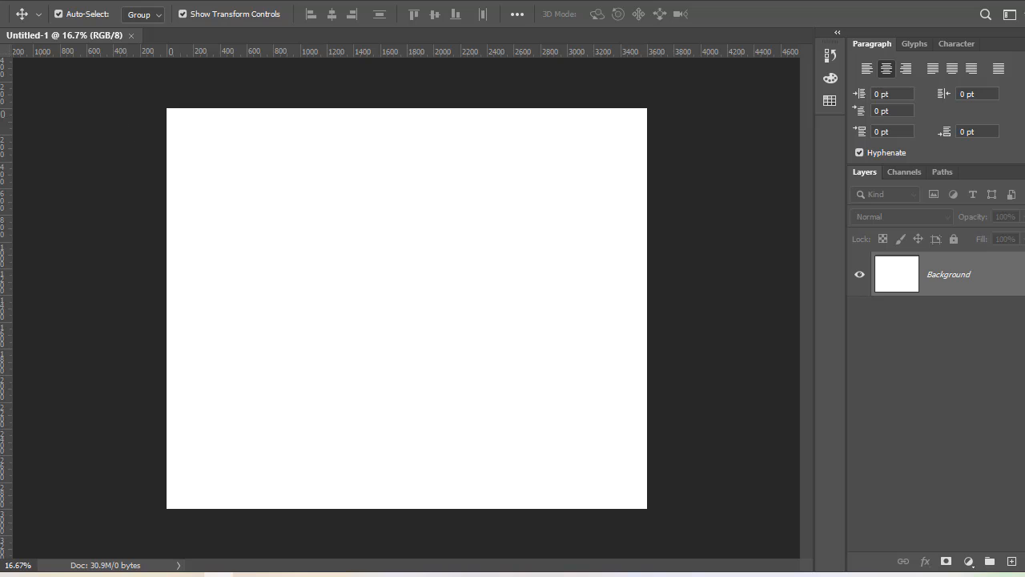
# Step: Crop the canvas to about 2900 px wide and 3250 px high, extending its height and narrowing its width
pyautogui.press('c')
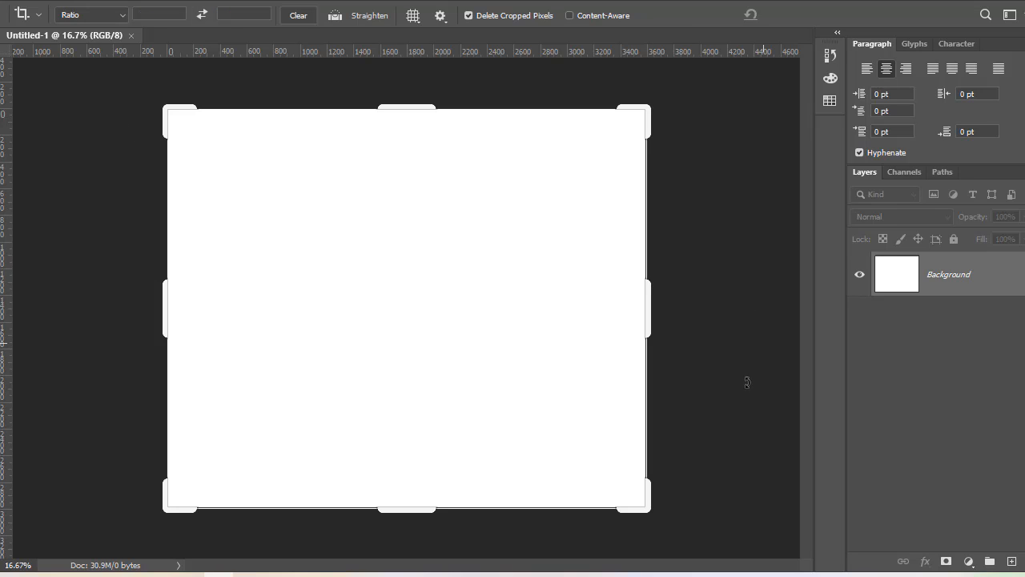
pyautogui.moveTo(408, 509); pyautogui.dragTo(417, 525)
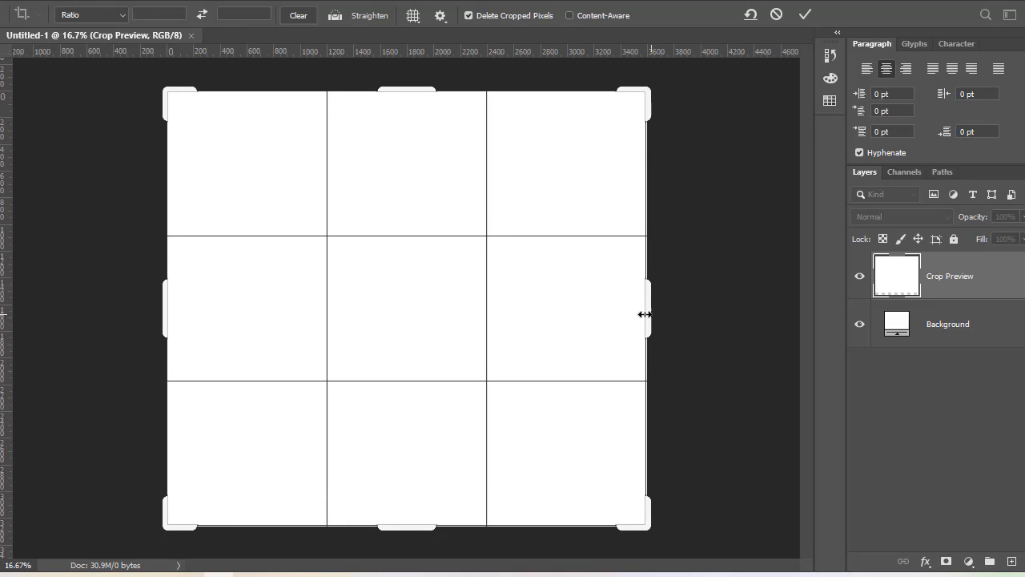
pyautogui.moveTo(643, 313); pyautogui.dragTo(607, 314)
pyautogui.click(806, 16)
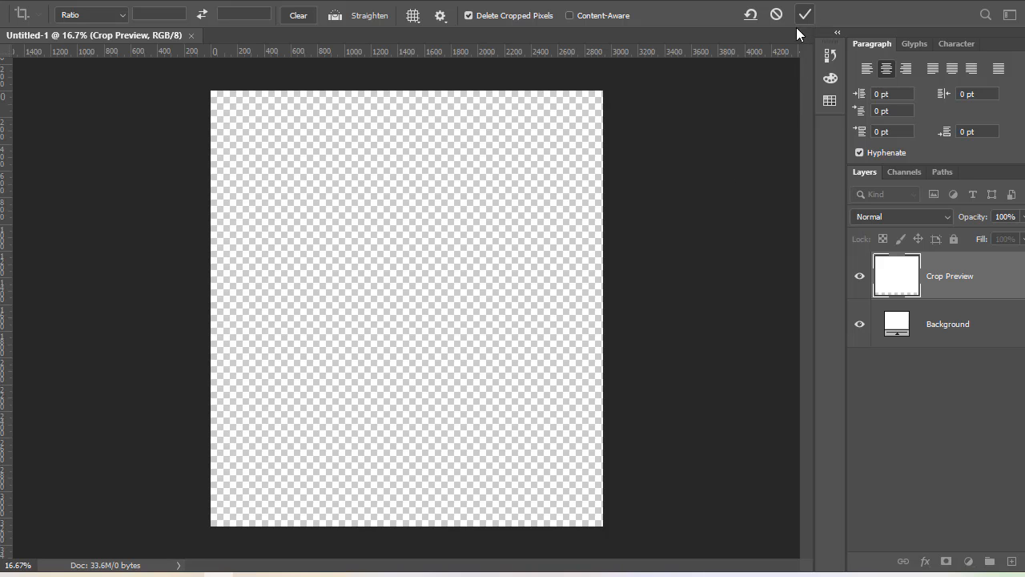
# Step: Select the whole white background, copy it and paste it as a new layer
pyautogui.press('m')
pyautogui.hotkey('ctrl', 'a')
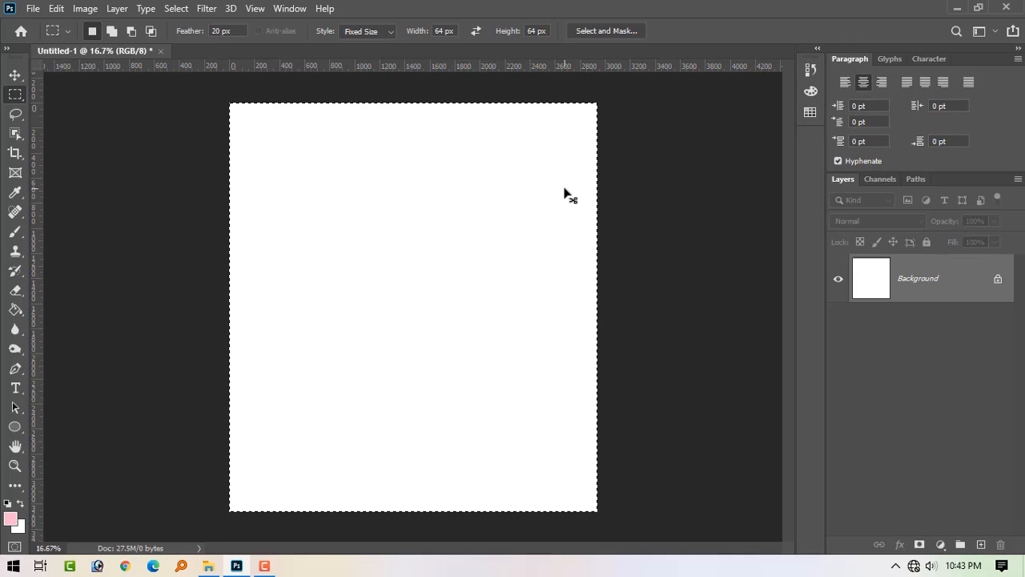
pyautogui.hotkey('ctrl', 'v')
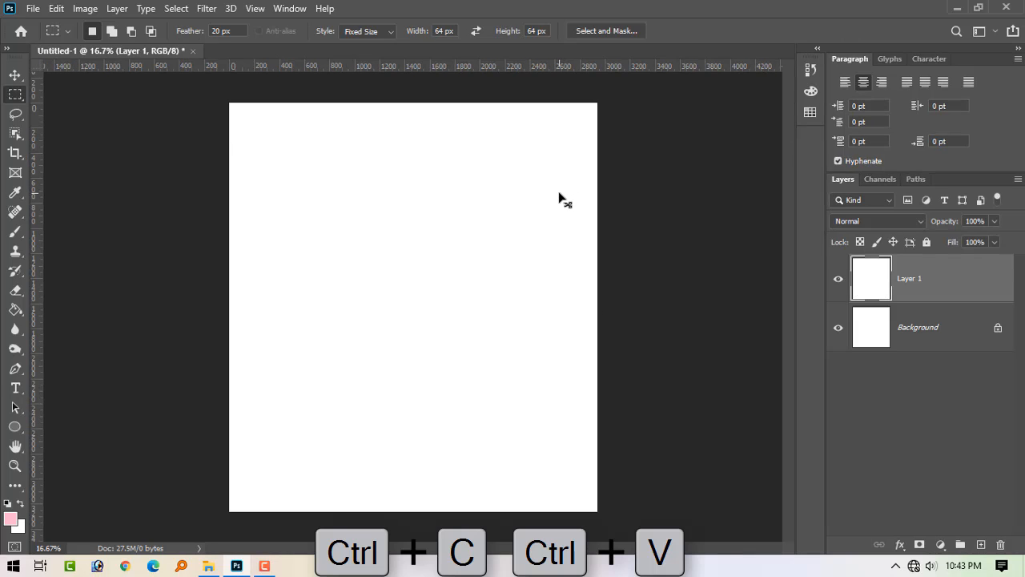
# Step: Add a Color Overlay effect to Layer 1 and pick a blue shade for it
pyautogui.doubleClick(970, 286)
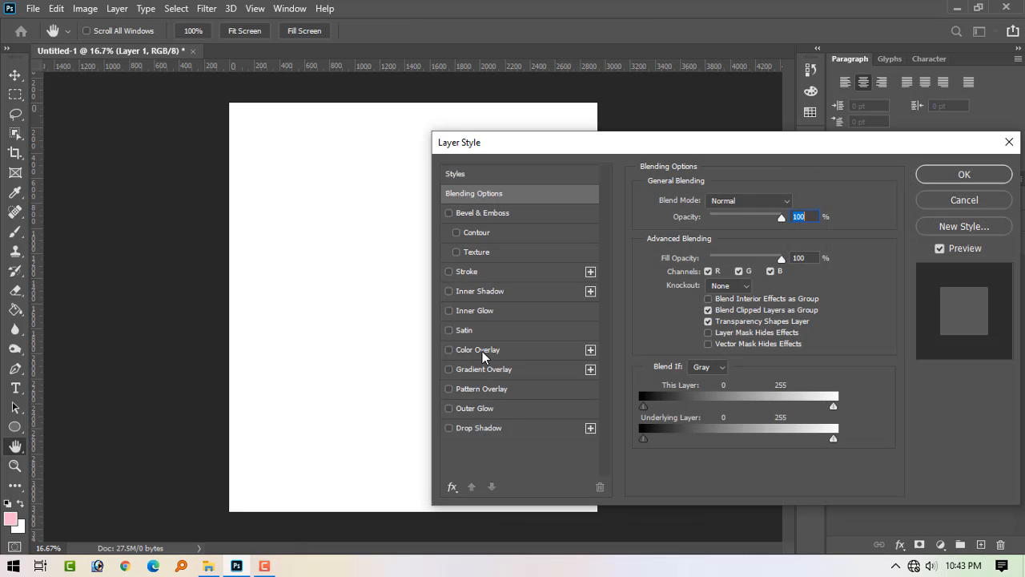
pyautogui.click(483, 353)
pyautogui.click(799, 209)
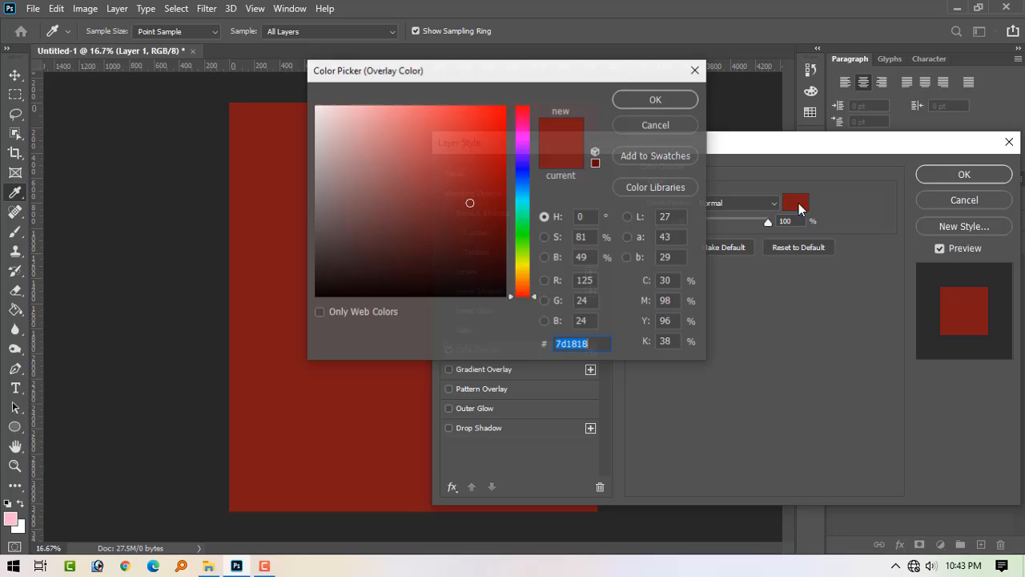
pyautogui.click(522, 166)
pyautogui.moveTo(451, 156)
pyautogui.mouseDown()
pyautogui.moveTo(441, 108)
pyautogui.moveTo(409, 108)
pyautogui.mouseUp()
# Step: Try overlay colors with cyan at 100% and magenta at 30%, 40% and 27%
pyautogui.doubleClick(665, 280)
pyautogui.write('100')
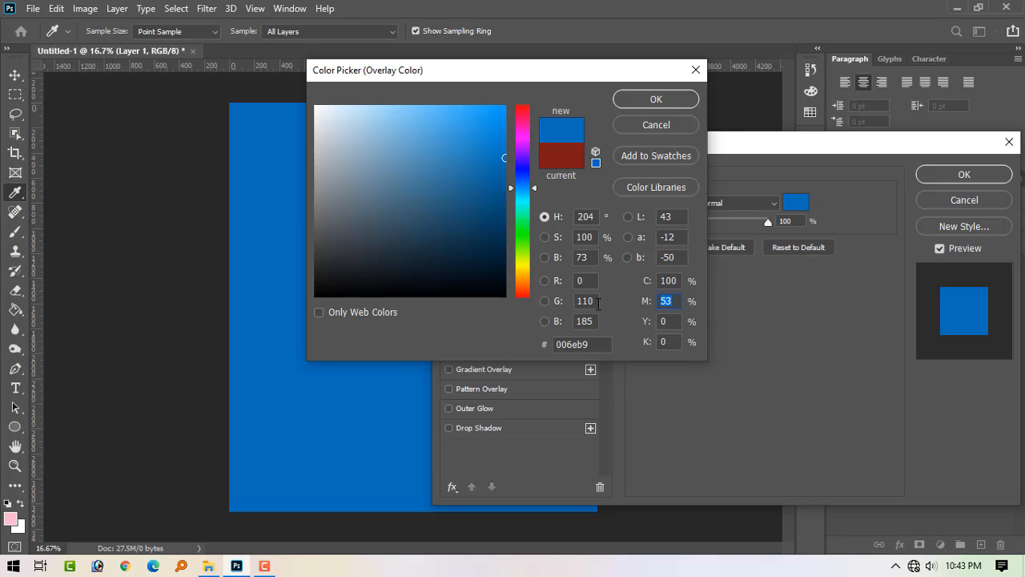
pyautogui.write('30')
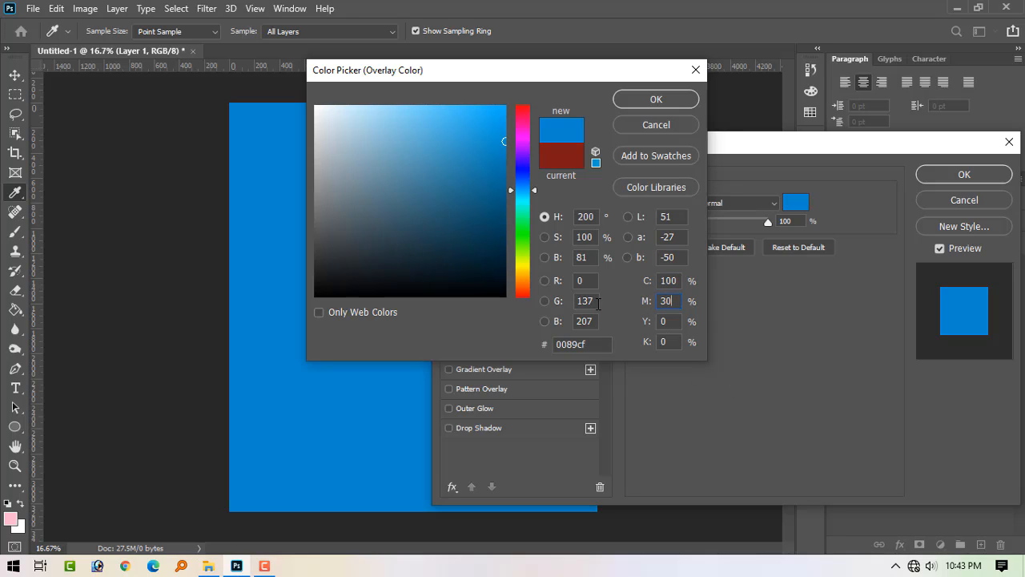
pyautogui.press('BackSpace')
pyautogui.press('BackSpace')
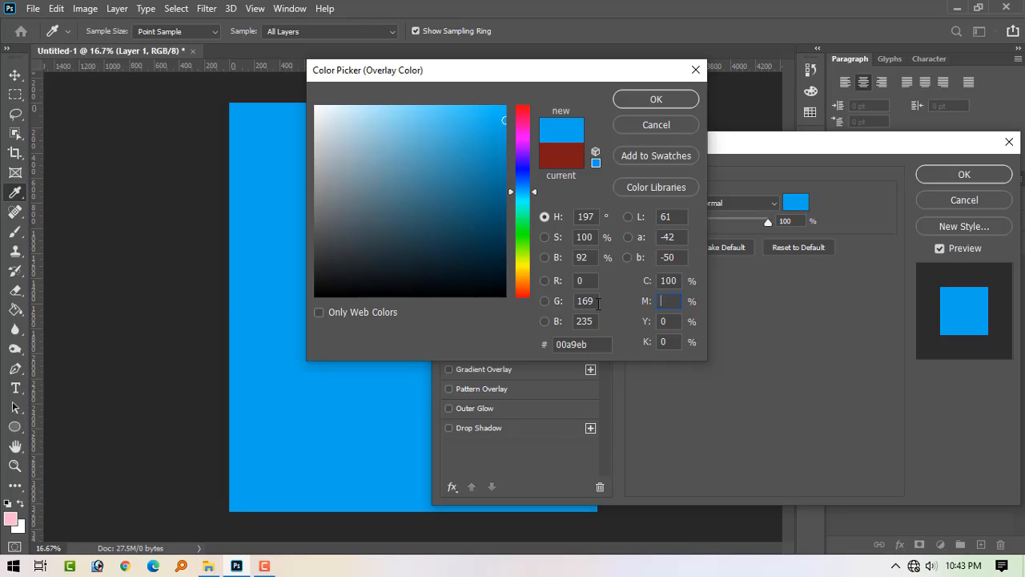
pyautogui.write('40')
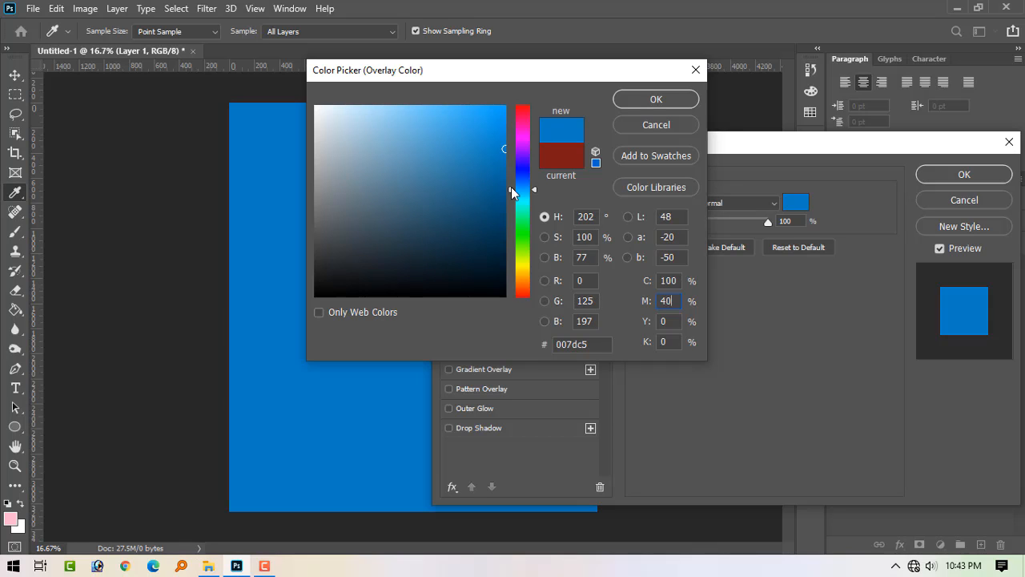
pyautogui.press('BackSpace')
pyautogui.press('BackSpace')
pyautogui.write('27')
# Step: Pick the bright blue 05a4ff as the overlay color and apply the layer style
pyautogui.click(502, 105)
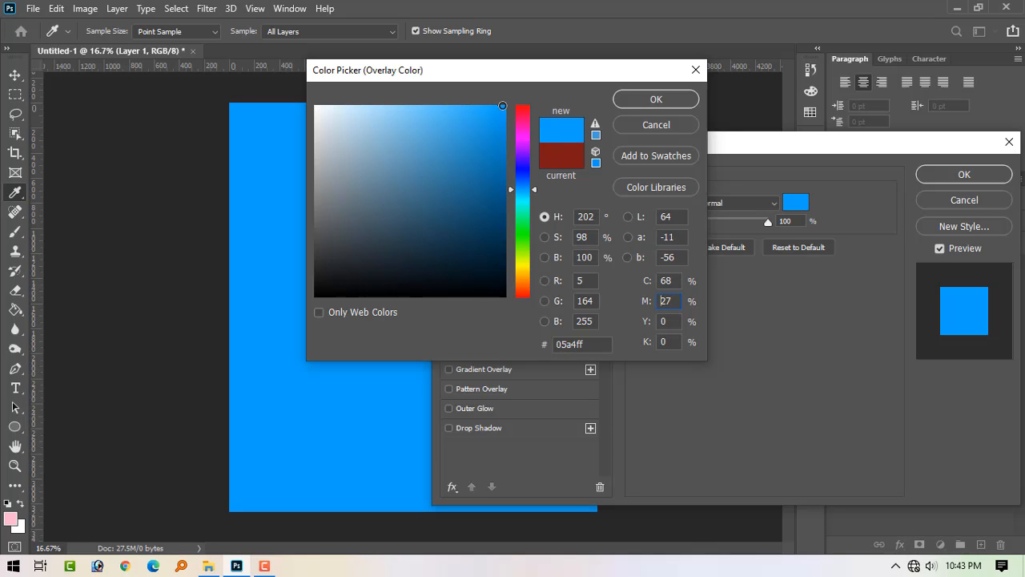
pyautogui.press('Return')
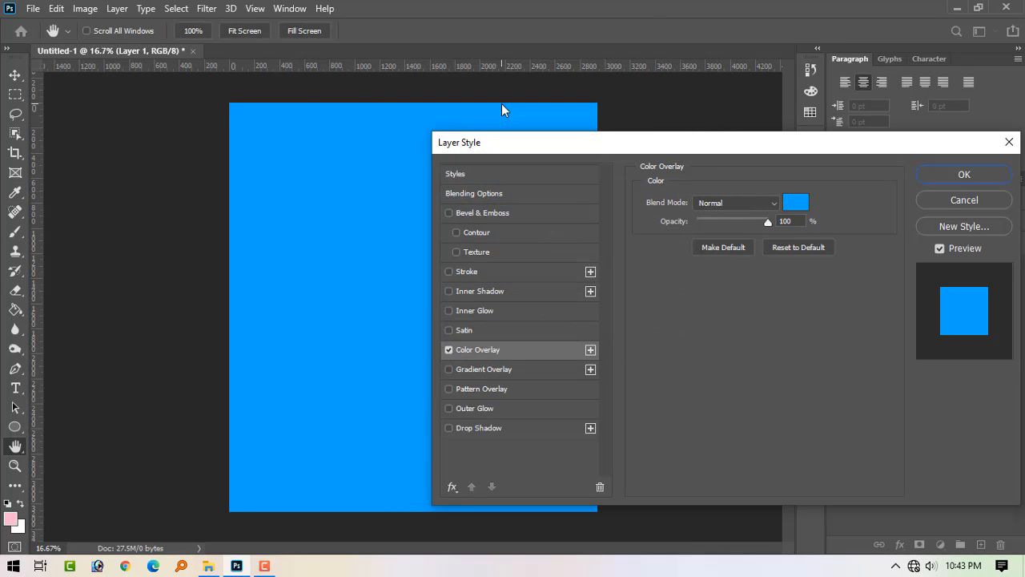
pyautogui.press('Return')
pyautogui.hotkey('ctrl', '-')
pyautogui.hotkey('ctrl', '-')
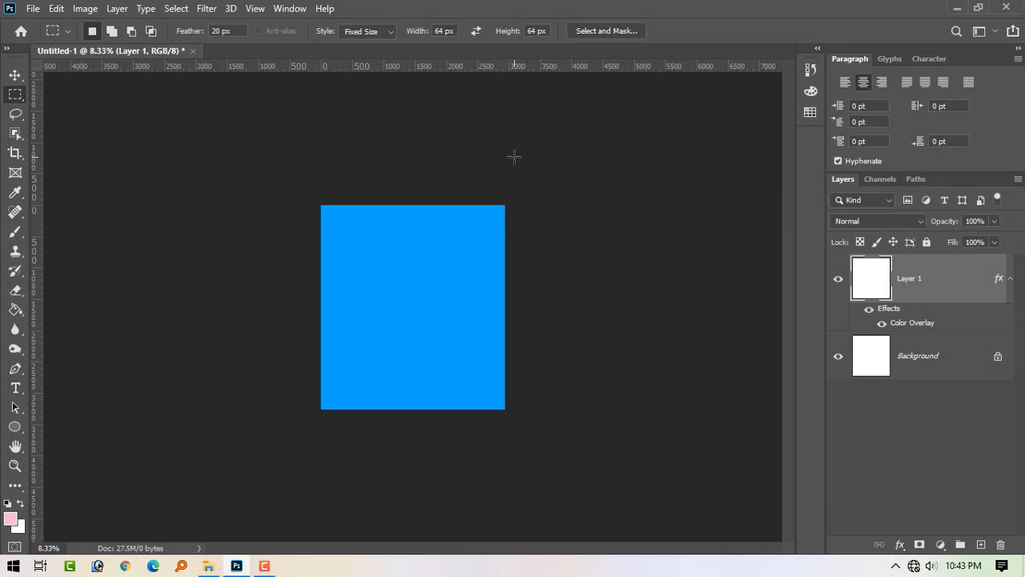
pyautogui.hotkey('ctrl', '+')
pyautogui.hotkey('ctrl', '+')
pyautogui.click(12, 76)
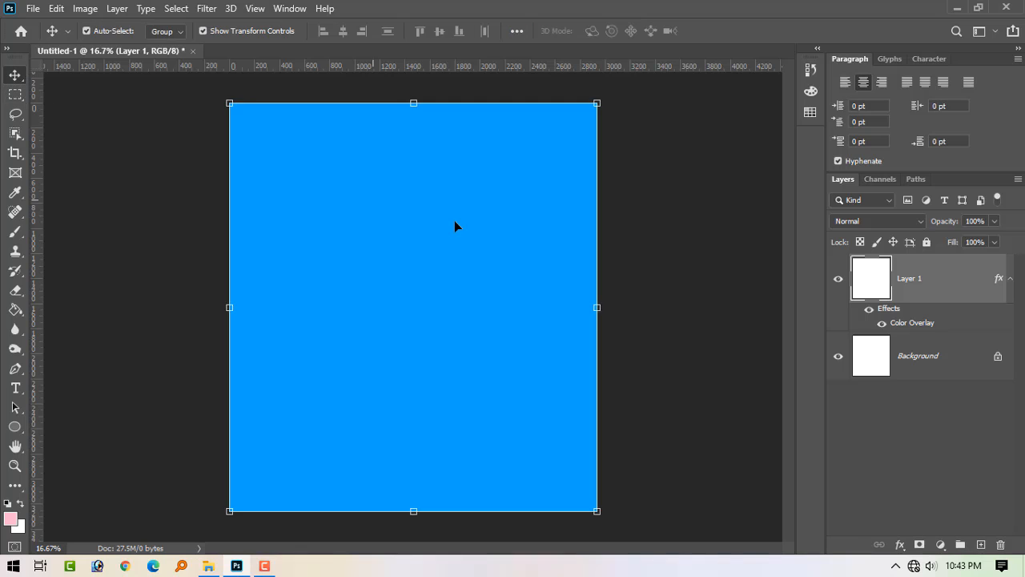
# Step: Change Layer 1's Color Overlay to the lighter sky blue 00ccff and apply it
pyautogui.doubleClick(955, 291)
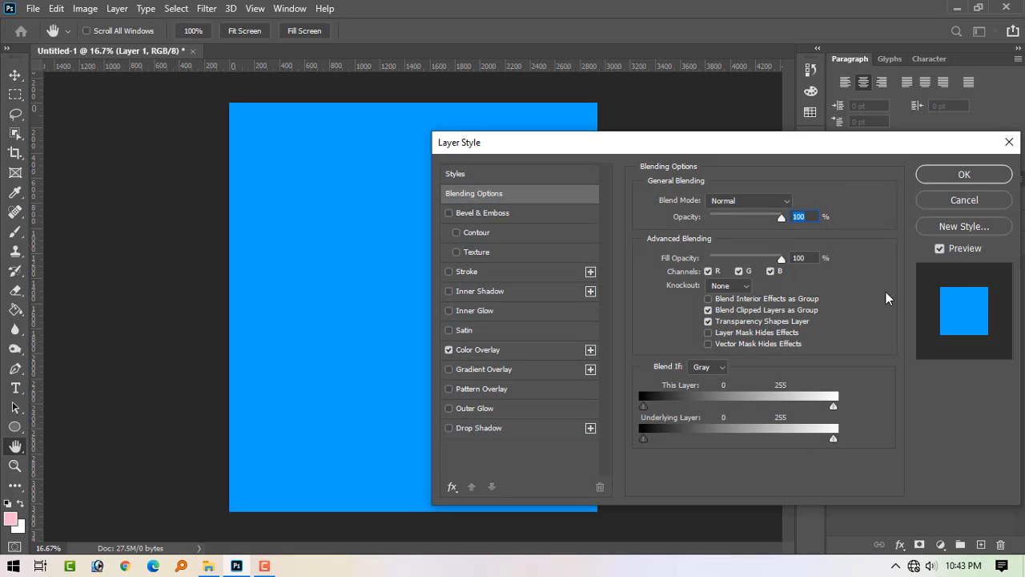
pyautogui.click(497, 350)
pyautogui.click(797, 202)
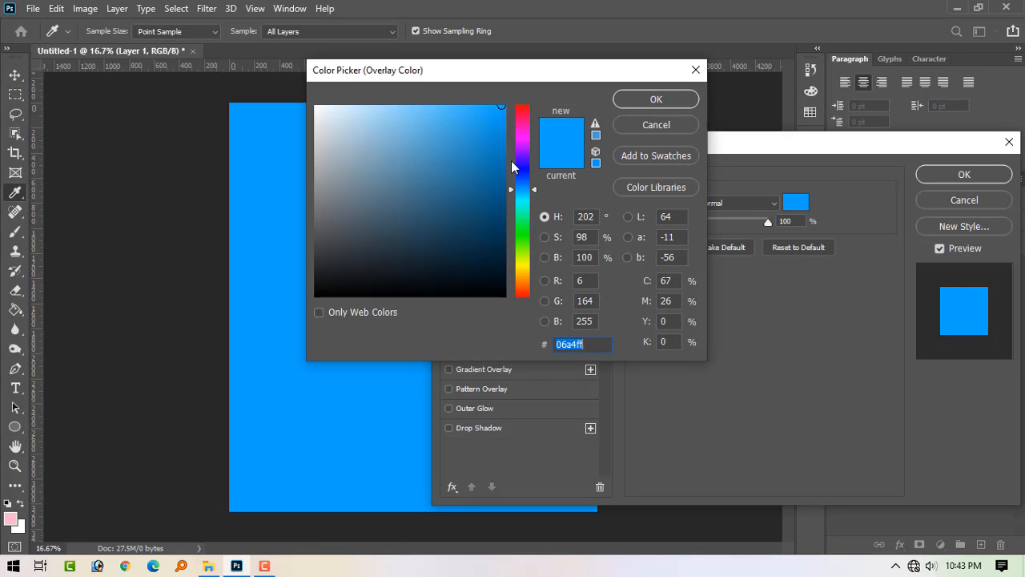
pyautogui.moveTo(534, 190)
pyautogui.mouseDown()
pyautogui.moveTo(532, 204)
pyautogui.moveTo(534, 193)
pyautogui.mouseUp()
pyautogui.moveTo(498, 136)
pyautogui.mouseDown()
pyautogui.moveTo(536, 167)
pyautogui.moveTo(518, 93)
pyautogui.mouseUp()
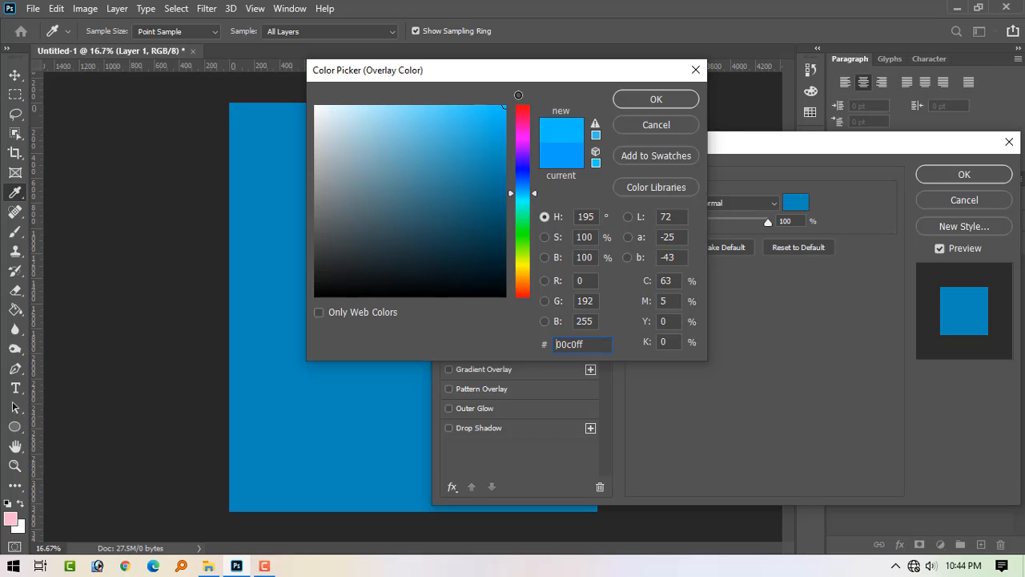
pyautogui.moveTo(535, 194)
pyautogui.mouseDown()
pyautogui.moveTo(534, 185)
pyautogui.moveTo(534, 194)
pyautogui.mouseUp()
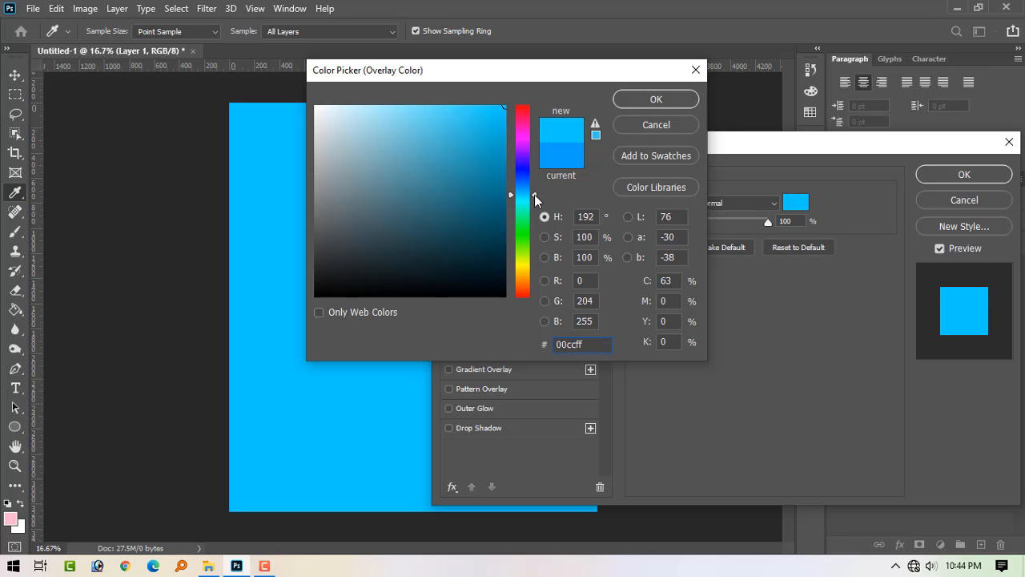
pyautogui.press('Return')
pyautogui.press('Return')
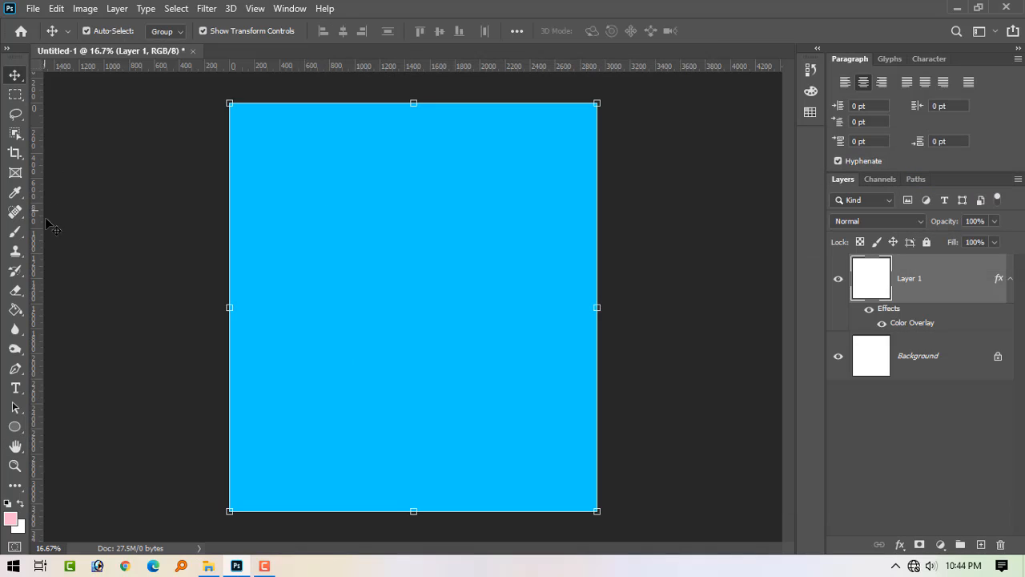
# Step: Draw a closed Pen path along the canvas diagonal from upper-left to lower-right corner, enclosing the whole upper-right half
pyautogui.click(16, 369)
pyautogui.click(229, 104)
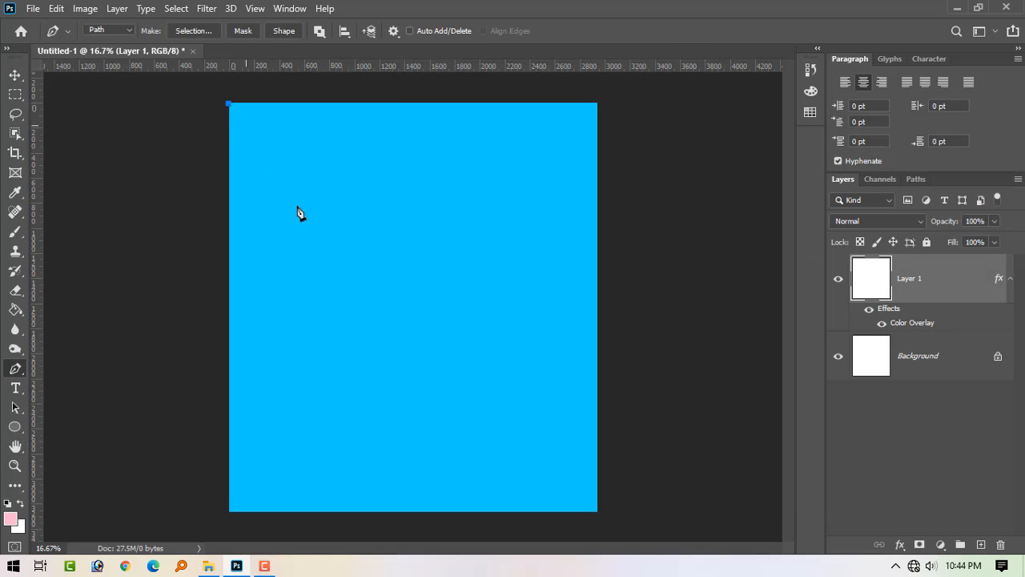
pyautogui.click(597, 510)
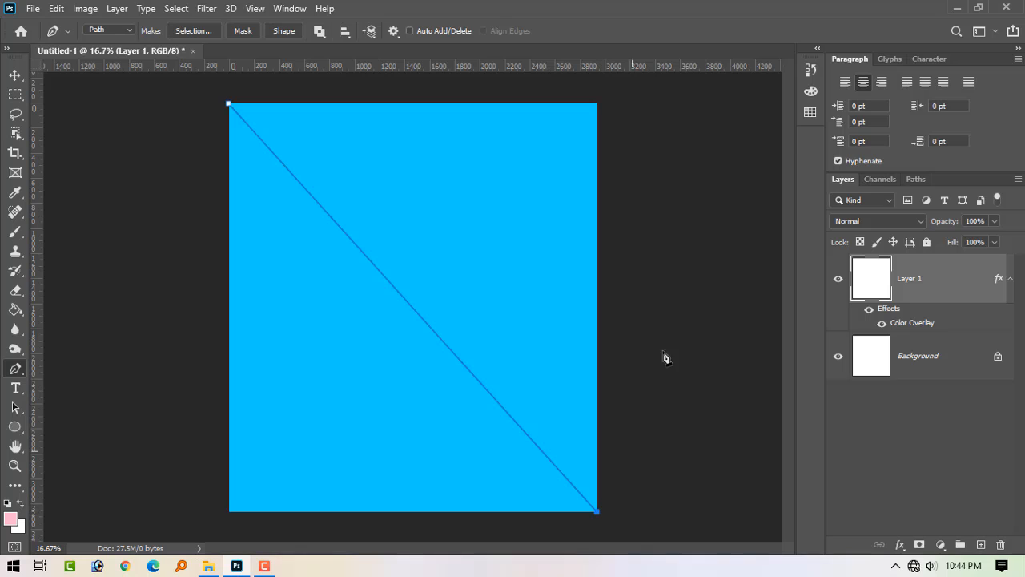
pyautogui.click(748, 419)
pyautogui.moveTo(722, 151); pyautogui.dragTo(709, 132)
pyautogui.moveTo(599, 83); pyautogui.dragTo(589, 83)
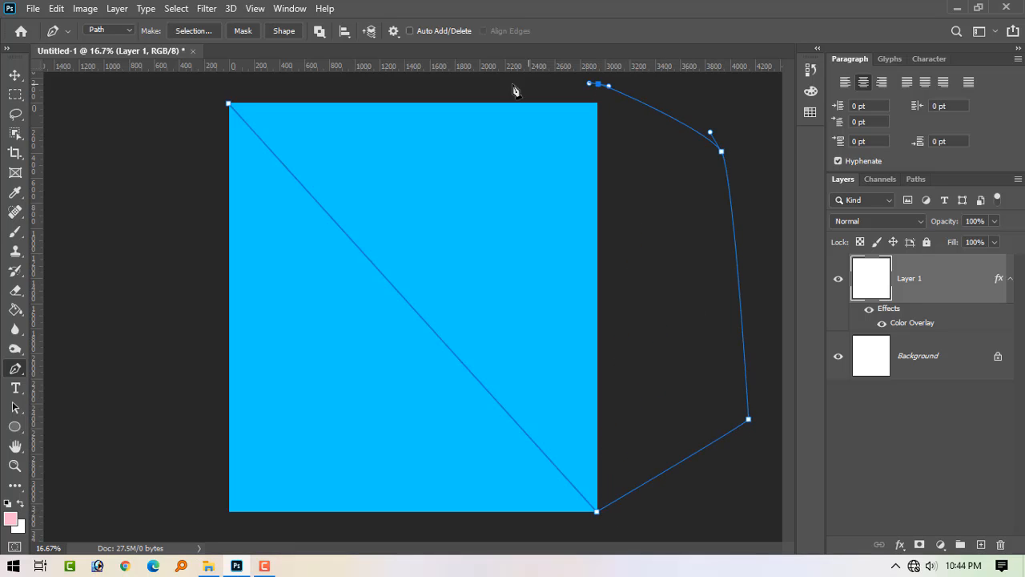
pyautogui.moveTo(230, 85); pyautogui.dragTo(227, 86)
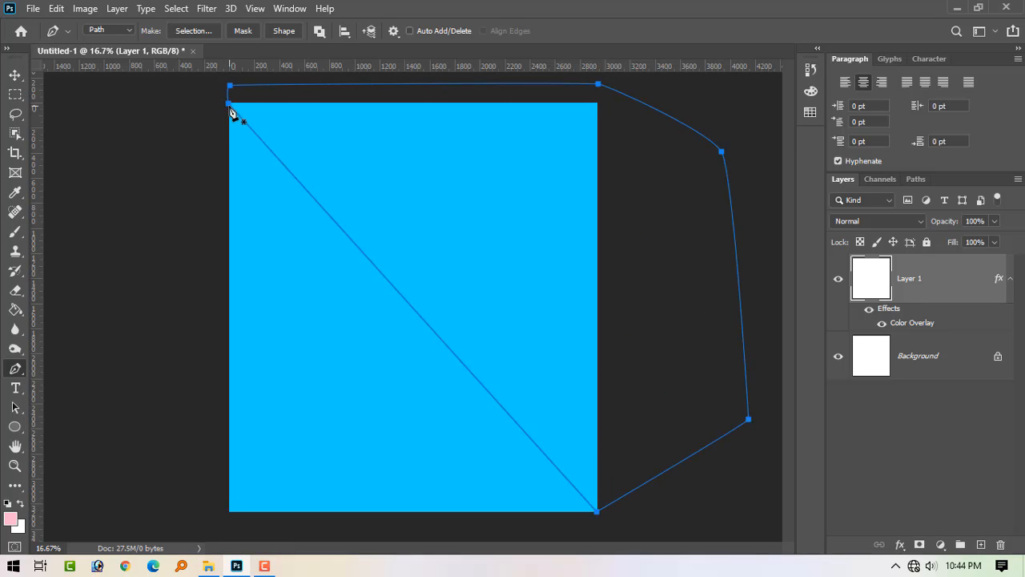
pyautogui.click(229, 104)
# Step: Turn the path into a selection and copy that part of the Background onto a new layer
pyautogui.hotkey('ctrl', 'Return')
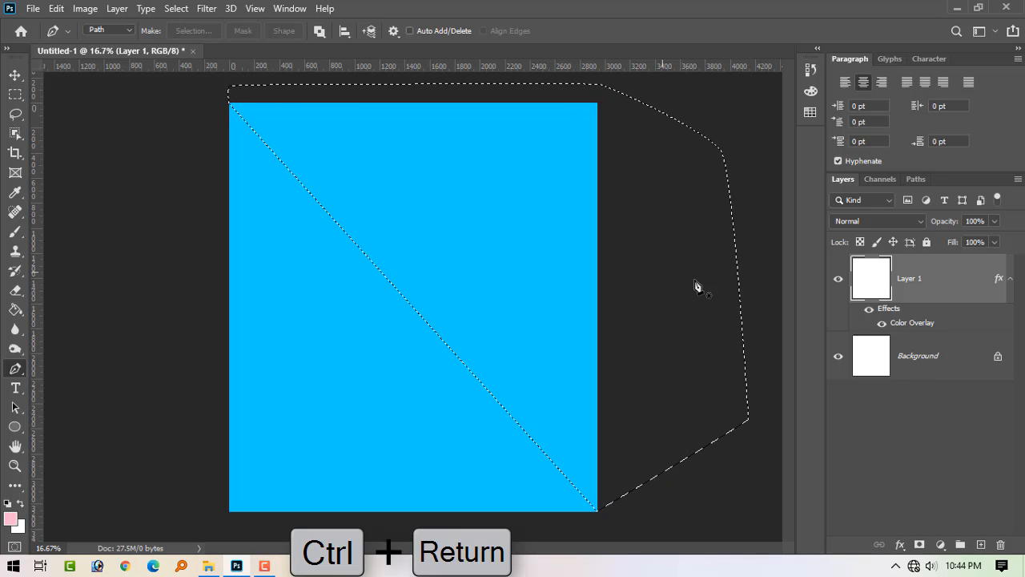
pyautogui.click(929, 366)
pyautogui.hotkey('ctrl', 'j')
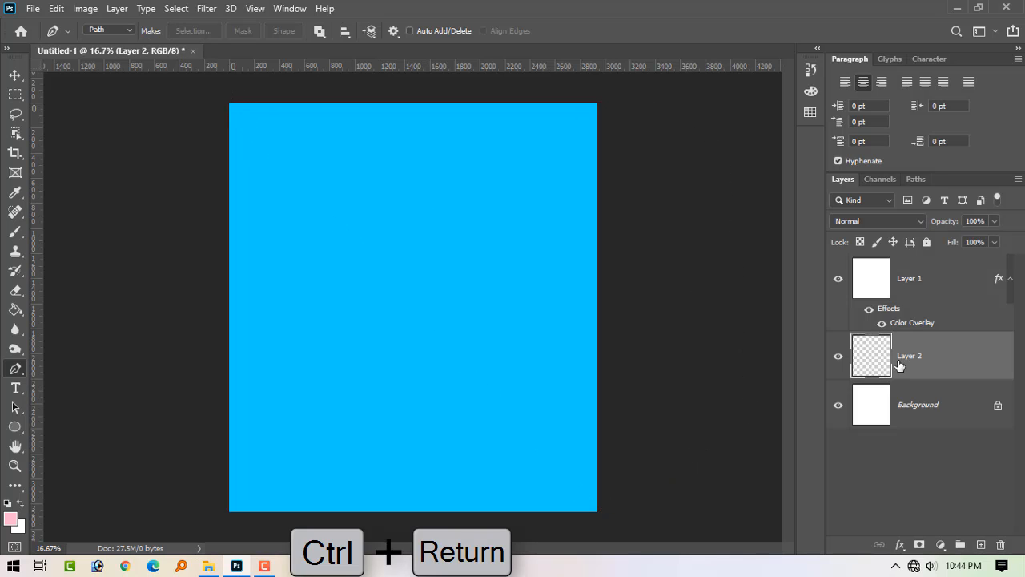
# Step: Give Layer 2 a pale sky-blue Color Overlay and move the layer above Layer 1
pyautogui.doubleClick(978, 366)
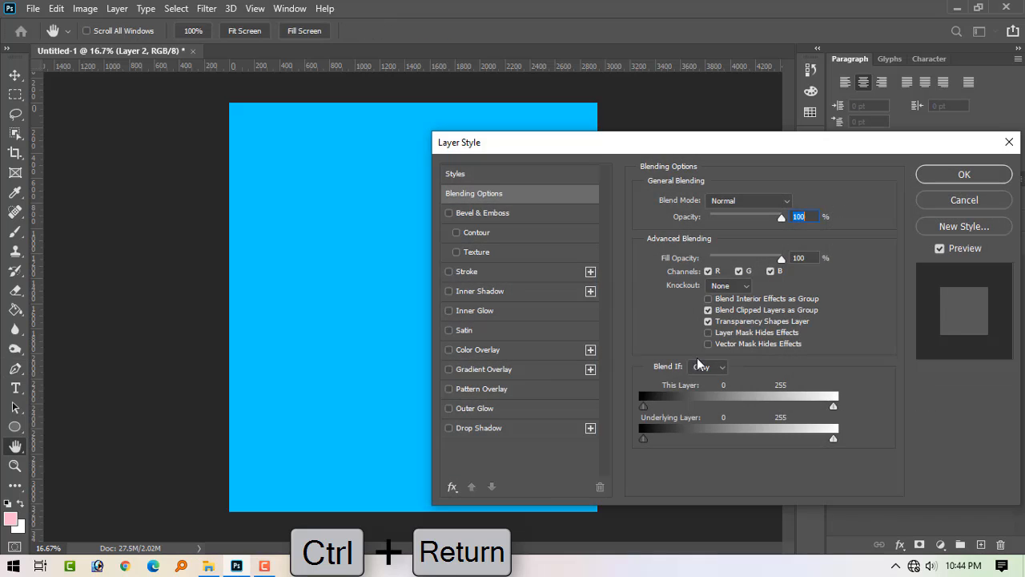
pyautogui.click(504, 350)
pyautogui.click(797, 205)
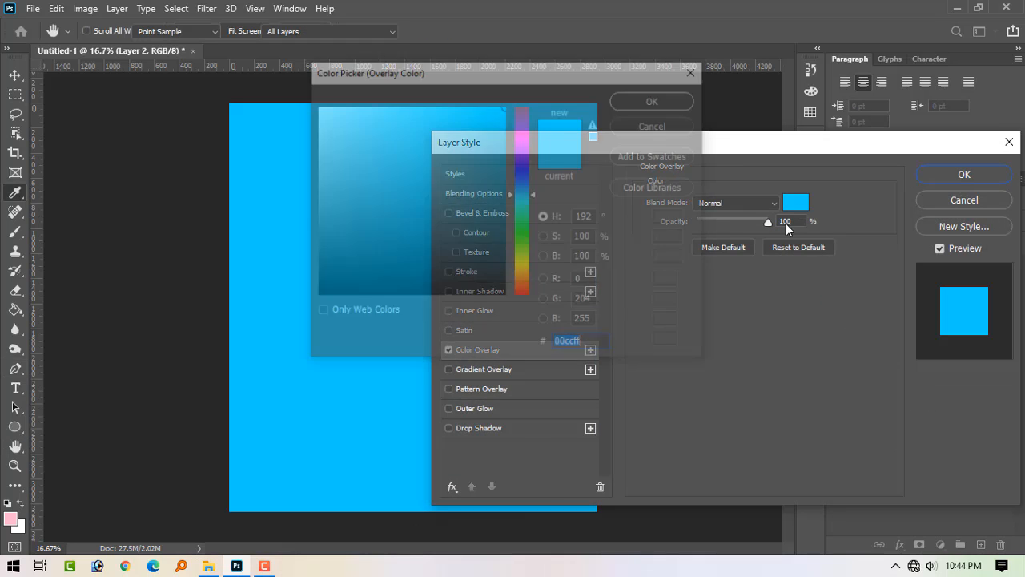
pyautogui.moveTo(443, 118)
pyautogui.mouseDown()
pyautogui.moveTo(382, 107)
pyautogui.moveTo(400, 108)
pyautogui.mouseUp()
pyautogui.press('Return')
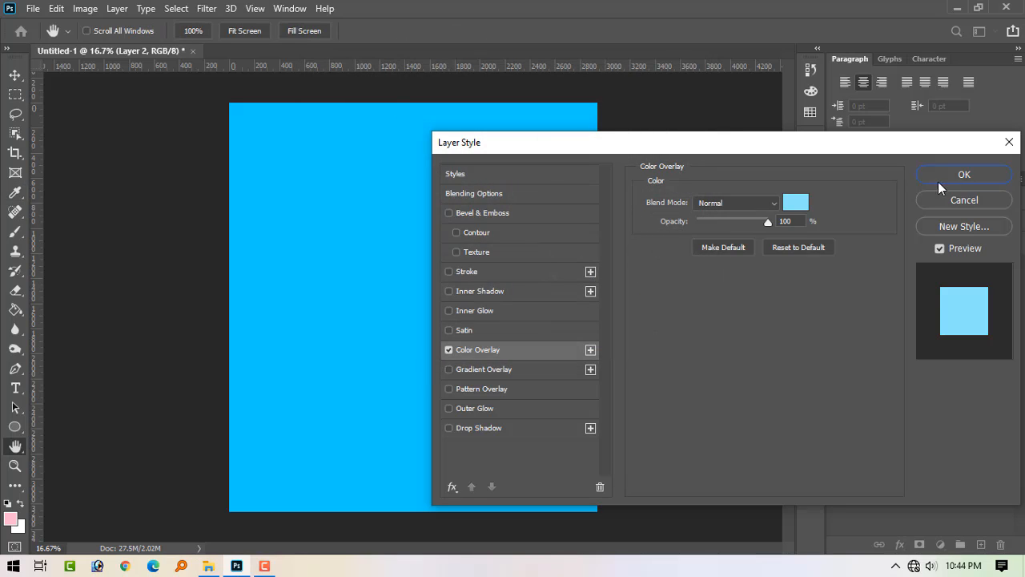
pyautogui.click(963, 173)
pyautogui.moveTo(990, 354); pyautogui.dragTo(883, 267)
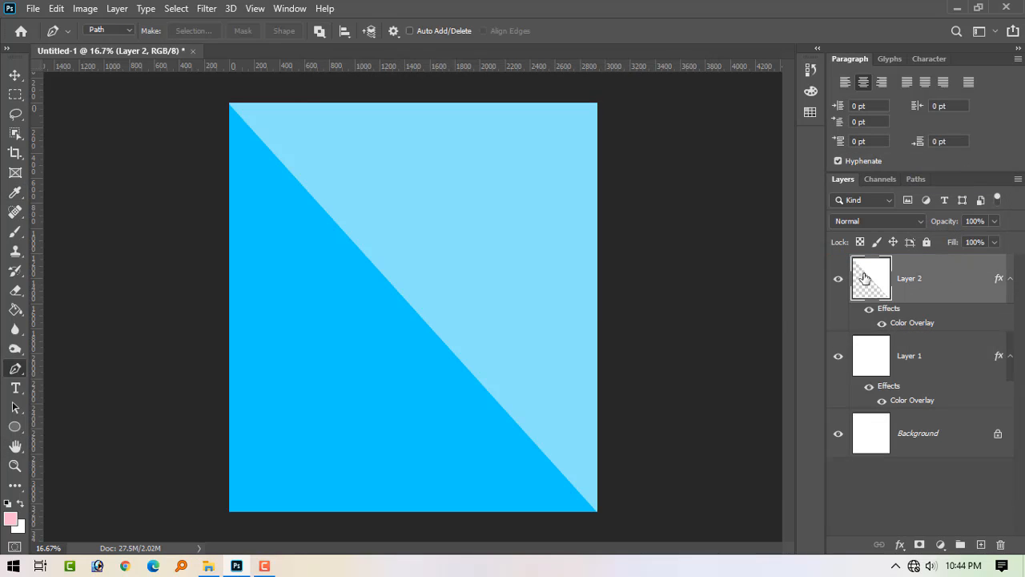
# Step: Change Layer 1's Color Overlay from light blue to a deeper, more saturated medium blue and apply it
pyautogui.click(14, 76)
pyautogui.click(350, 286)
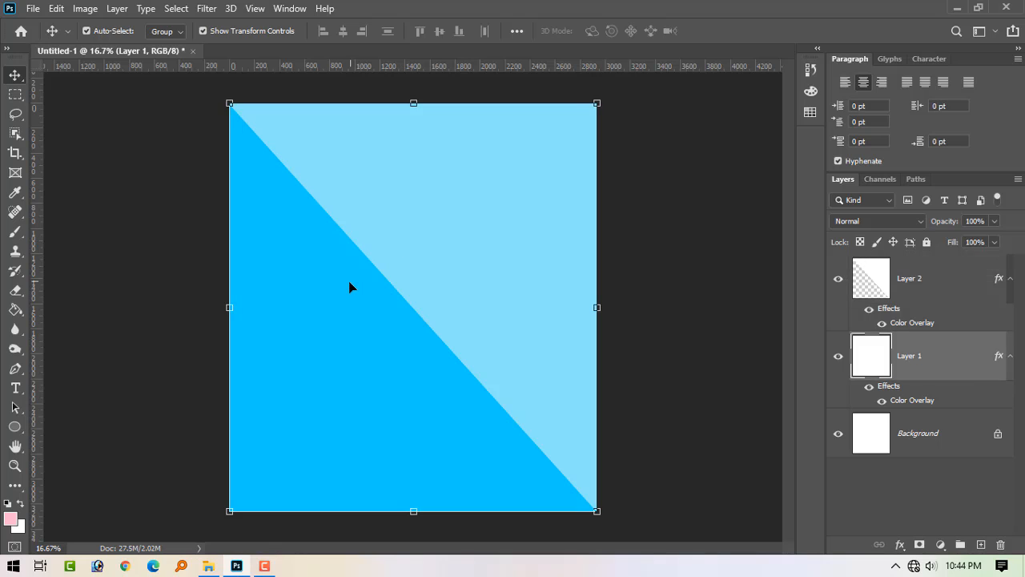
pyautogui.rightClick(364, 290)
pyautogui.click(442, 296)
pyautogui.doubleClick(980, 362)
pyautogui.click(535, 353)
pyautogui.click(796, 206)
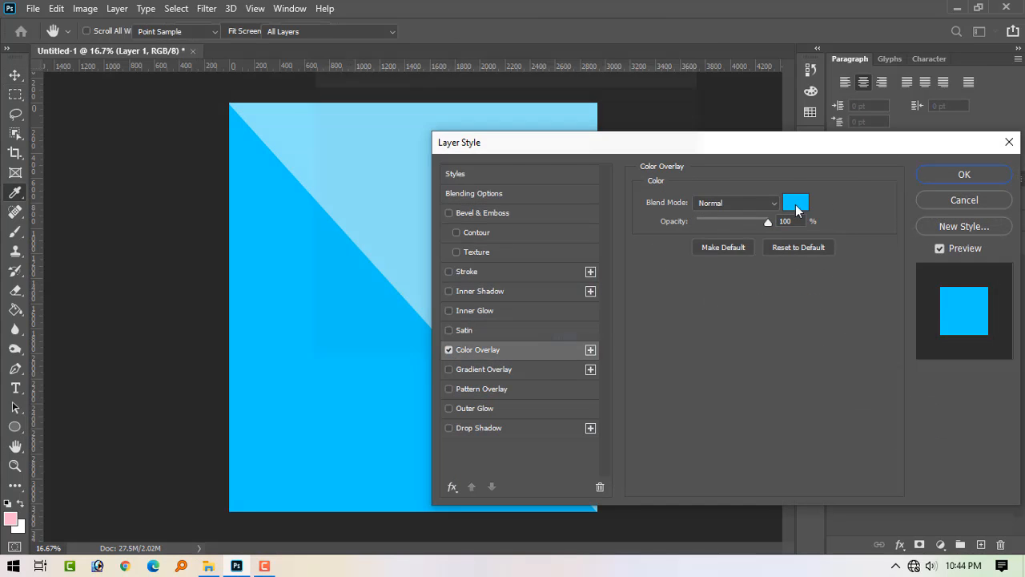
pyautogui.moveTo(526, 189)
pyautogui.mouseDown()
pyautogui.moveTo(522, 176)
pyautogui.moveTo(522, 187)
pyautogui.mouseUp()
pyautogui.click(507, 137)
pyautogui.click(508, 139)
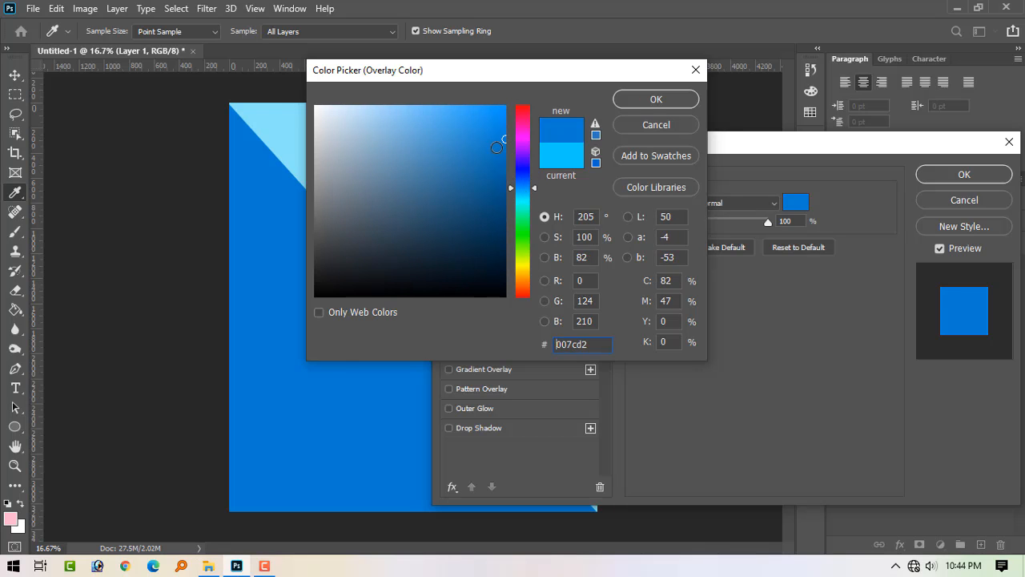
pyautogui.moveTo(495, 140); pyautogui.dragTo(513, 134)
pyautogui.press('Return')
pyautogui.press('Return')
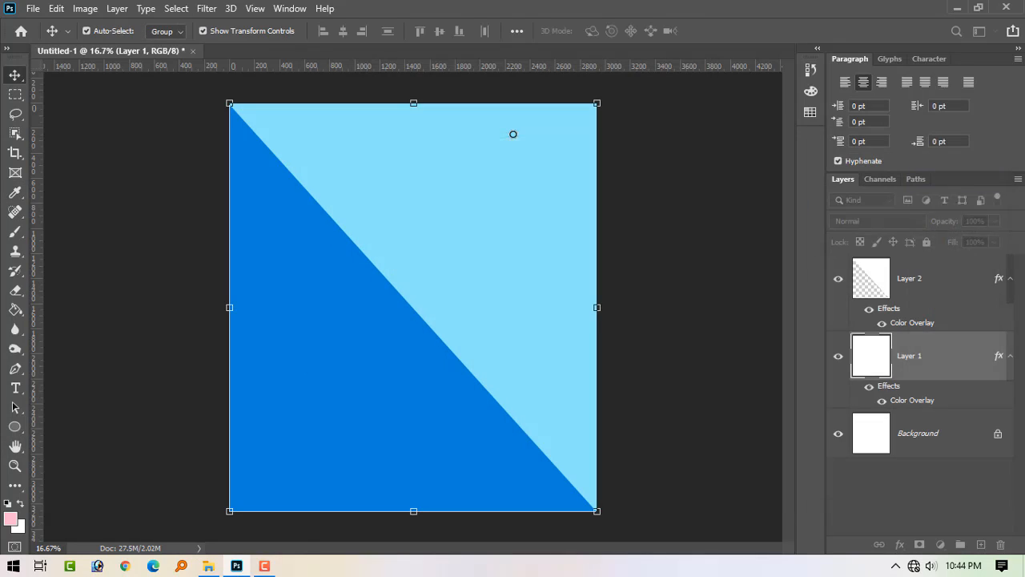
# Step: Place a vertical guide through the horizontal centre of the canvas
pyautogui.click(533, 290)
pyautogui.hotkey('ctrl', '-')
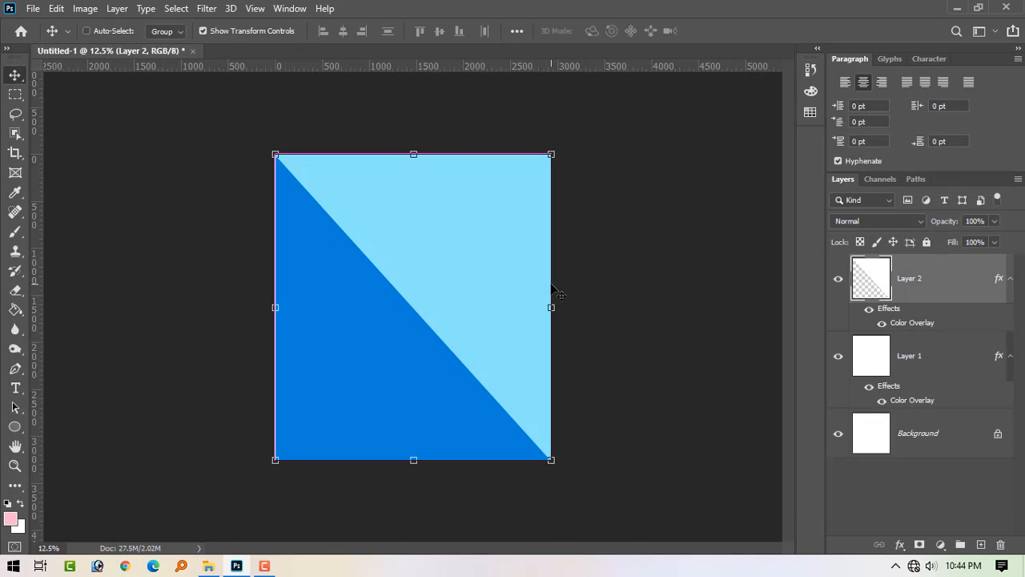
pyautogui.moveTo(425, 69); pyautogui.dragTo(412, 112)
pyautogui.moveTo(417, 324); pyautogui.dragTo(440, 338)
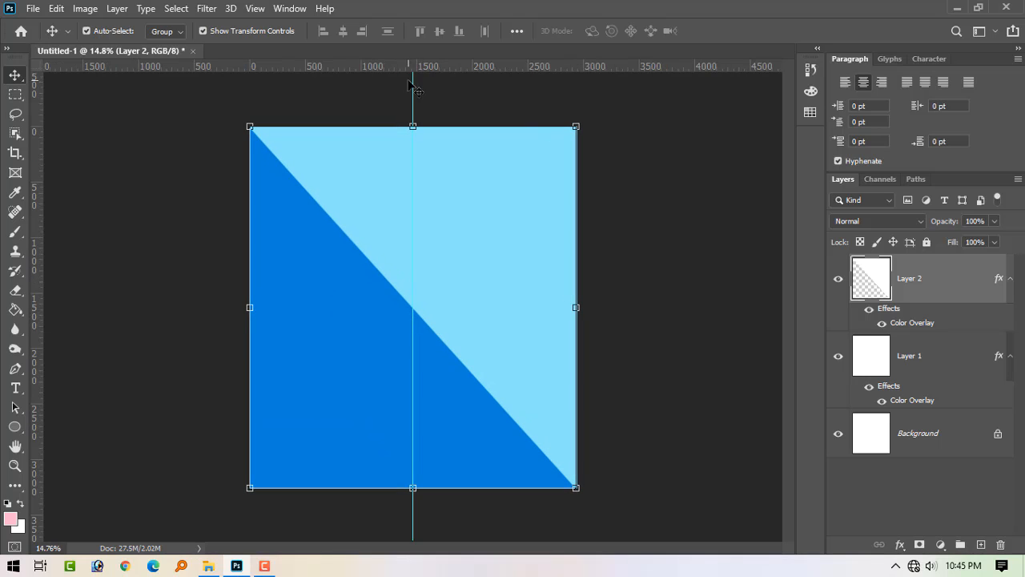
pyautogui.doubleClick(528, 280)
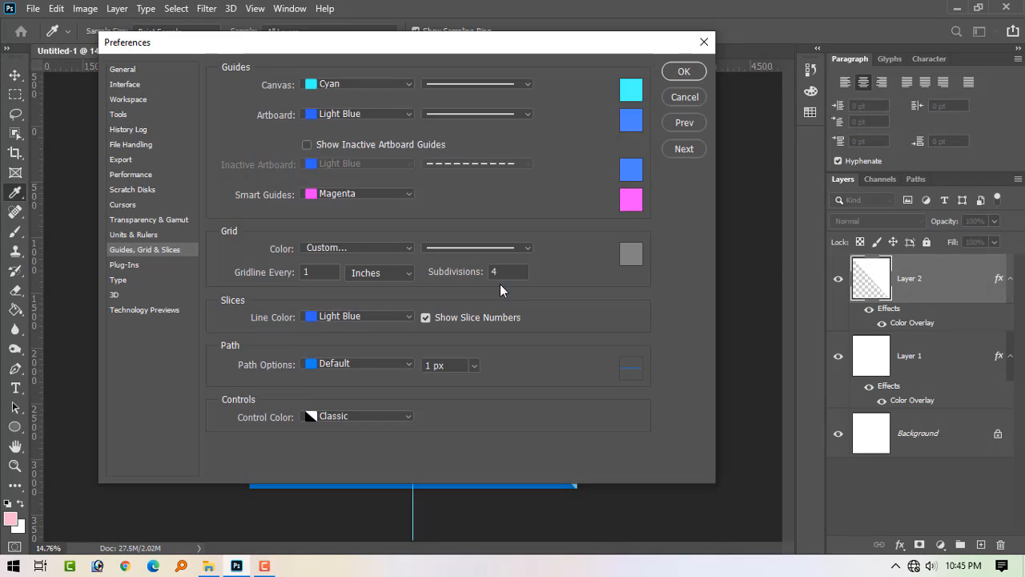
pyautogui.click(679, 99)
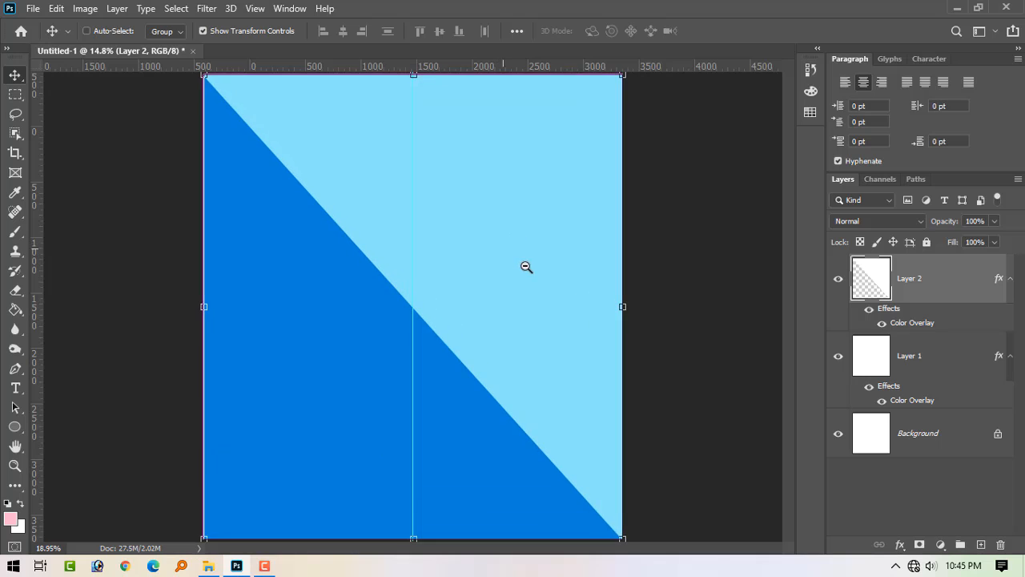
# Step: Change Layer 2's Color Overlay to the light sky blue 7ee4fd and apply it
pyautogui.moveTo(494, 243); pyautogui.dragTo(520, 259)
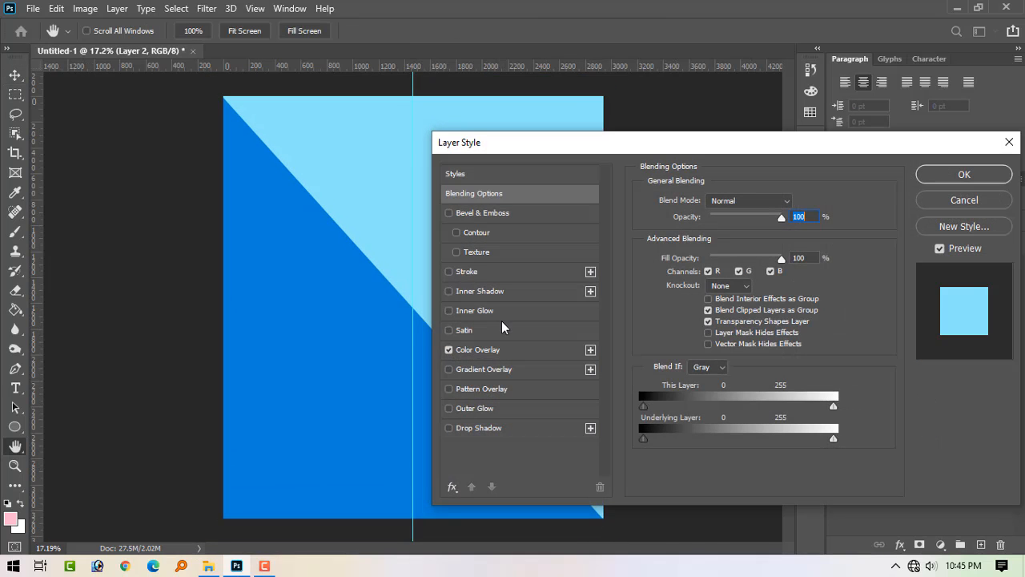
pyautogui.click(500, 349)
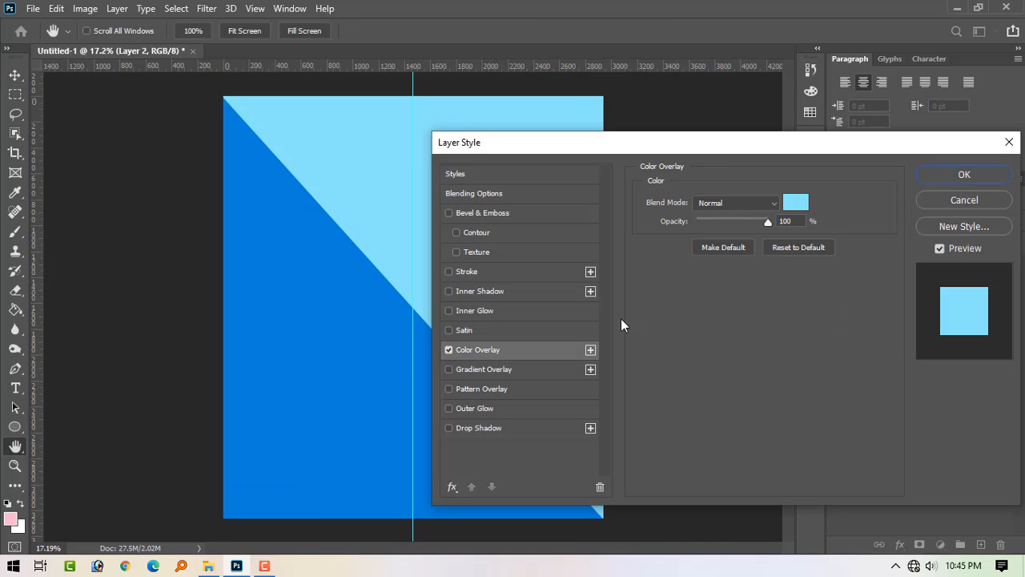
pyautogui.click(795, 203)
pyautogui.moveTo(401, 119); pyautogui.dragTo(411, 107)
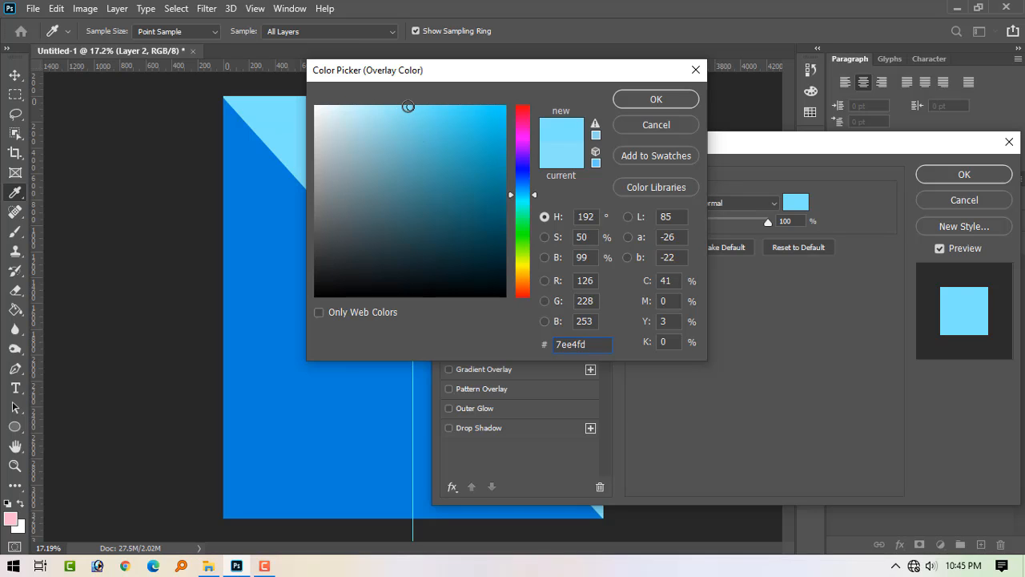
pyautogui.press('Return')
pyautogui.press('Return')
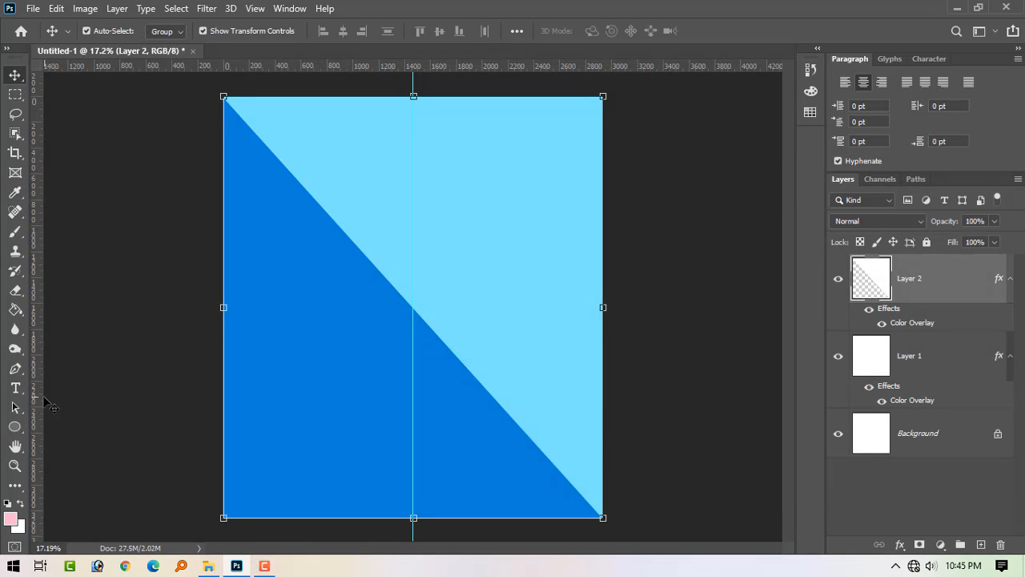
# Step: Add a horizontal guide through the canvas centre and draw a circular marquee around the guide intersection, just over half the canvas width
pyautogui.moveTo(39, 437); pyautogui.dragTo(192, 306)
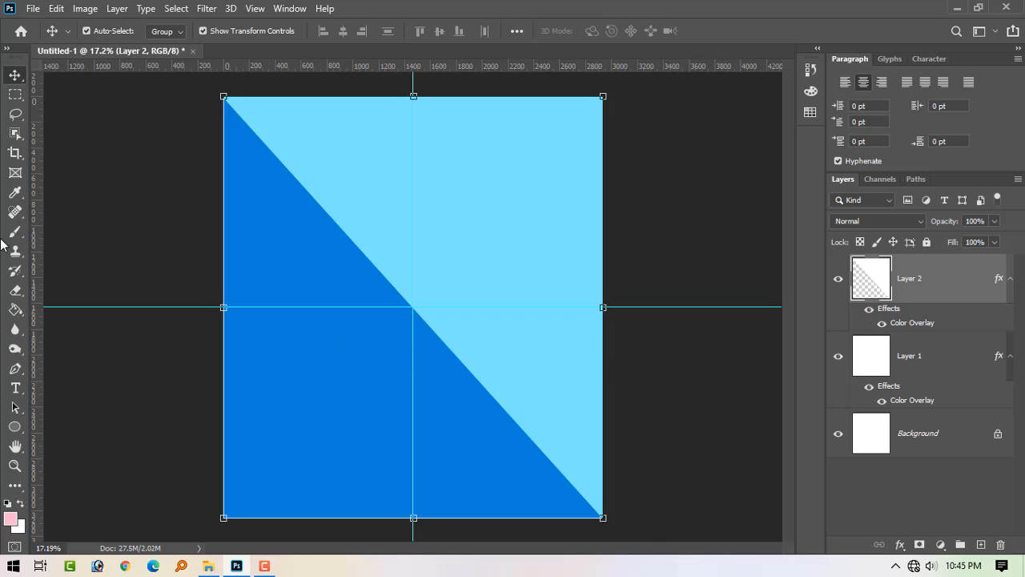
pyautogui.rightClick(16, 94)
pyautogui.click(94, 110)
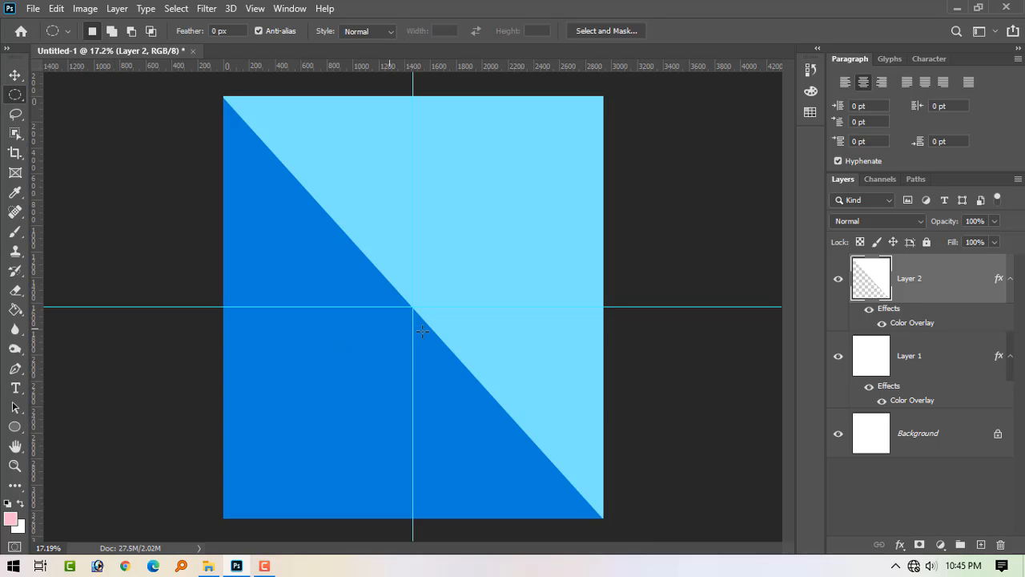
pyautogui.moveTo(416, 310)
pyautogui.mouseDown()
pyautogui.moveTo(548, 432)
pyautogui.moveTo(511, 383)
pyautogui.moveTo(557, 412)
pyautogui.mouseUp()
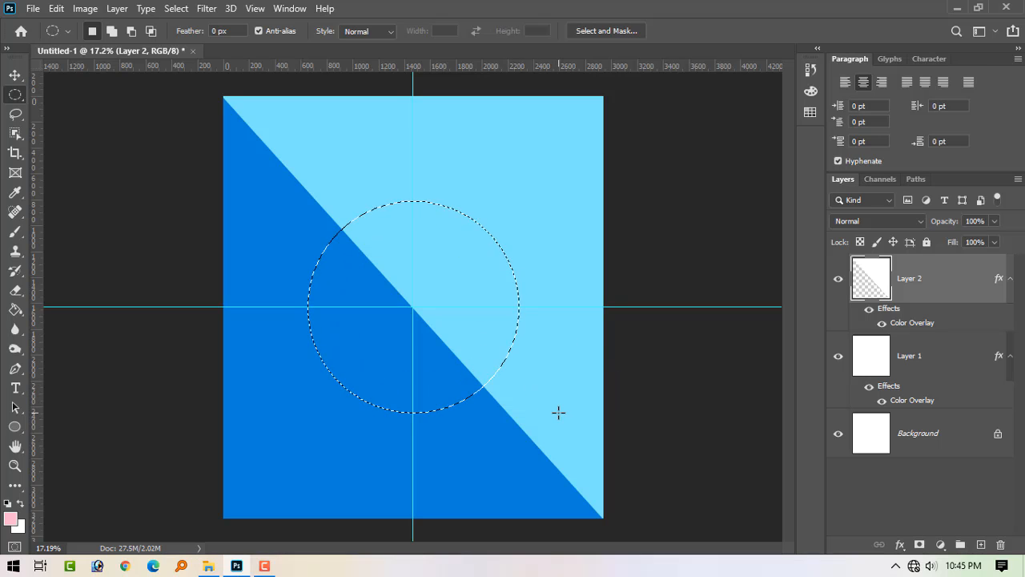
# Step: Copy the circular area of the Background onto a new layer and move that layer above Layer 2
pyautogui.hotkey('ctrl', 'c')
pyautogui.hotkey('ctrl', 'v')
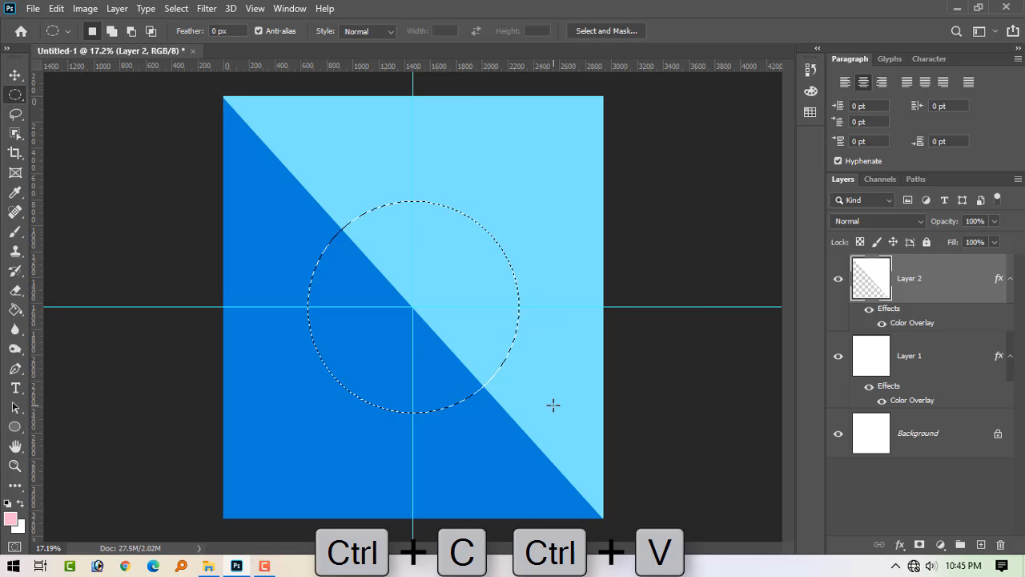
pyautogui.click(924, 436)
pyautogui.hotkey('ctrl', 'v')
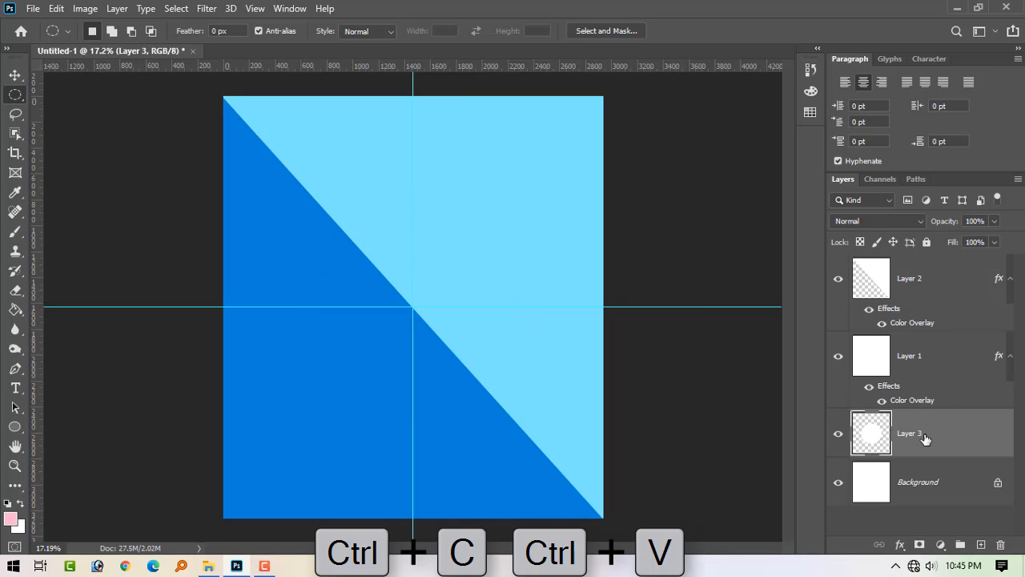
pyautogui.moveTo(968, 435); pyautogui.dragTo(957, 276)
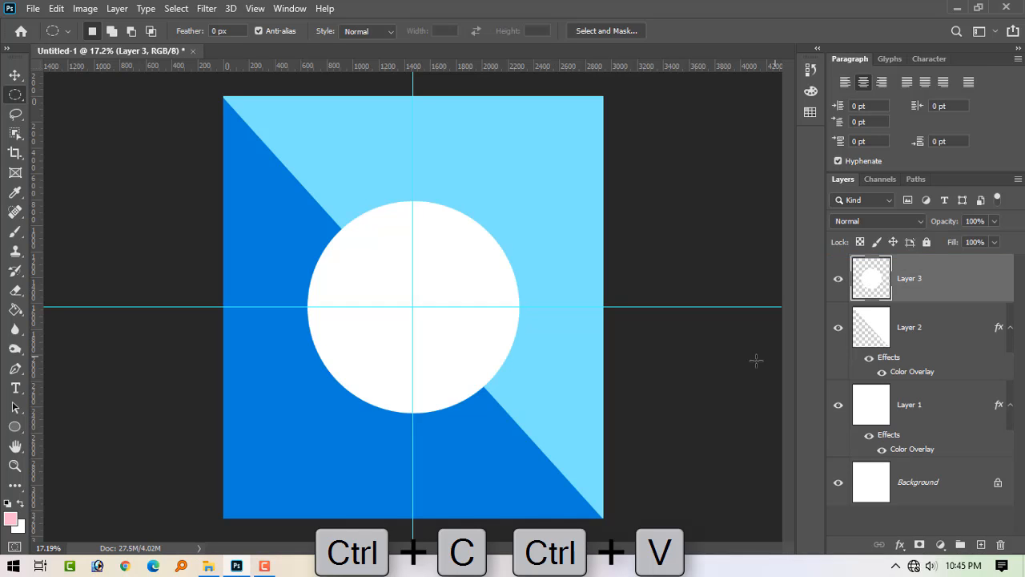
# Step: Move the white circle slightly below the canvas centre, keeping it aligned to the vertical guide
pyautogui.click(15, 75)
pyautogui.moveTo(469, 373); pyautogui.dragTo(477, 386)
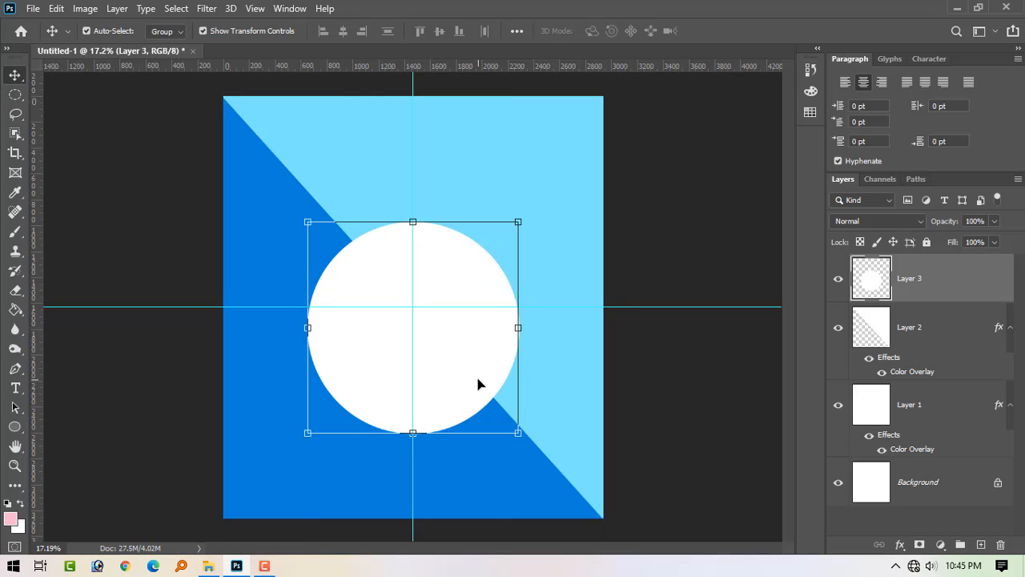
pyautogui.click(470, 369)
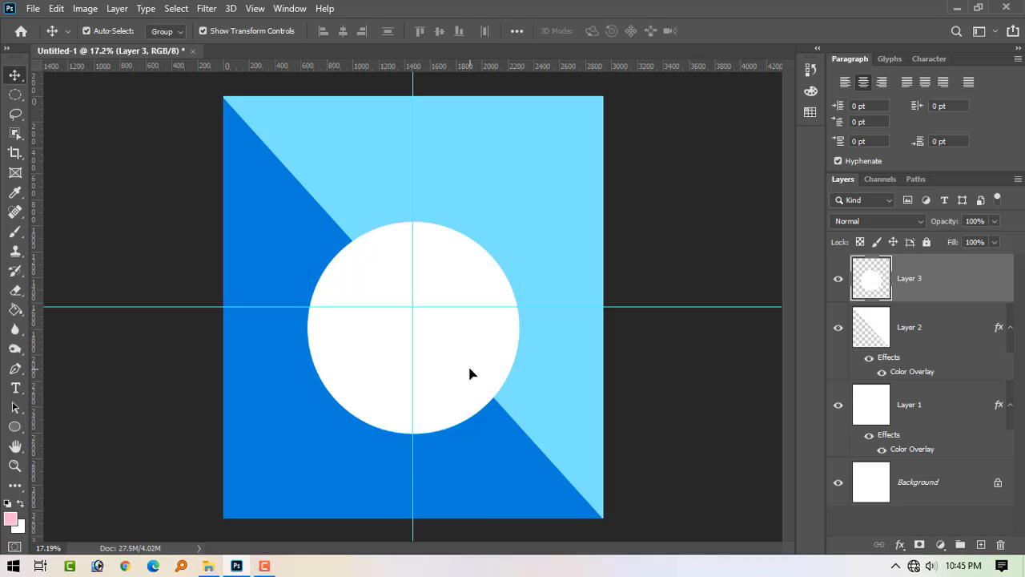
pyautogui.moveTo(468, 387); pyautogui.dragTo(466, 381)
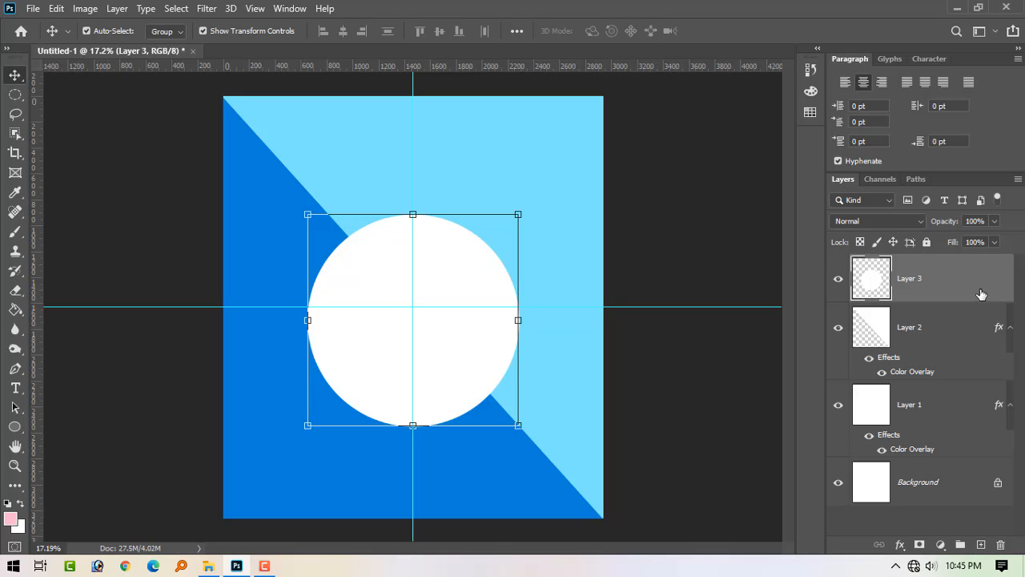
# Step: Duplicate Layer 3 and scale the copy down slightly around its centre to form a smaller inner circle
pyautogui.moveTo(983, 289); pyautogui.dragTo(981, 545)
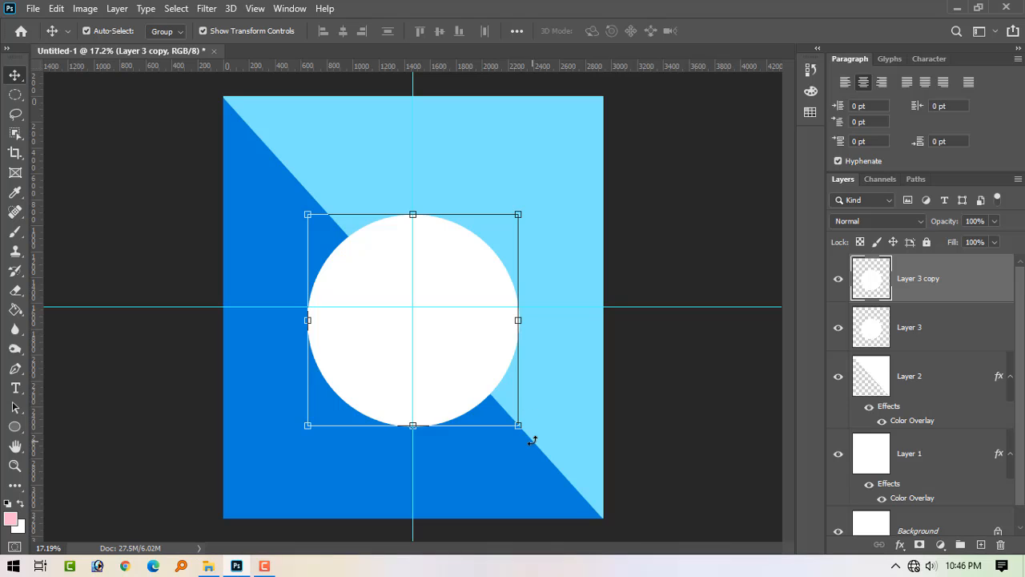
pyautogui.click(971, 336)
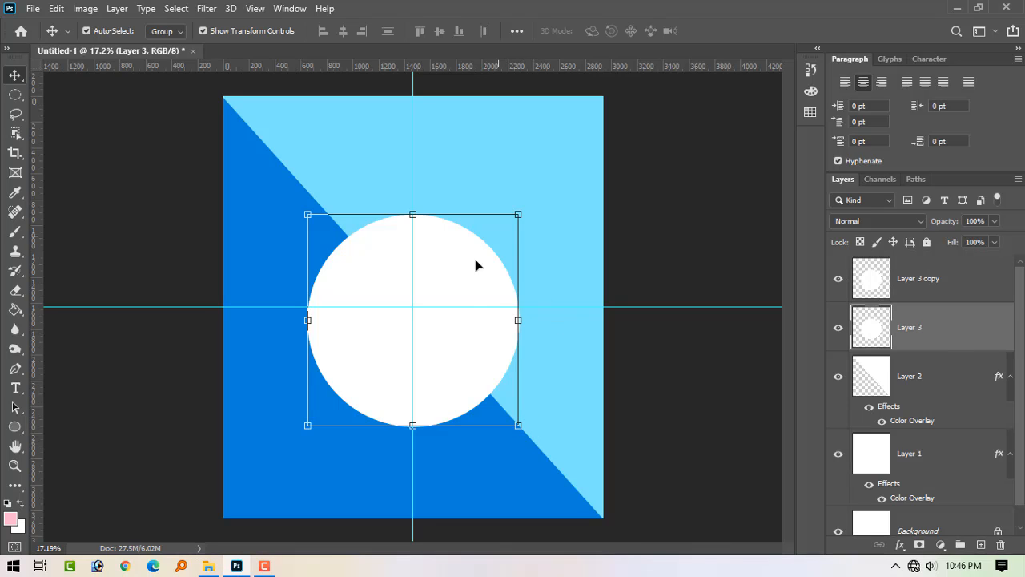
pyautogui.click(904, 278)
pyautogui.moveTo(517, 214); pyautogui.dragTo(503, 225)
pyautogui.press('Return')
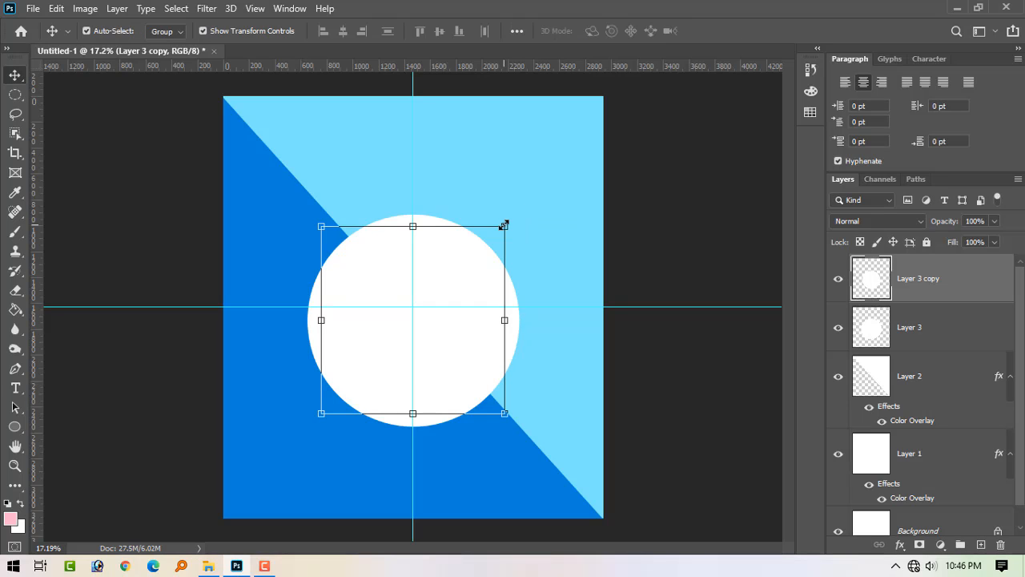
# Step: Give Layer 3, the larger circle, a dark navy Color Overlay of 003c66
pyautogui.doubleClick(984, 344)
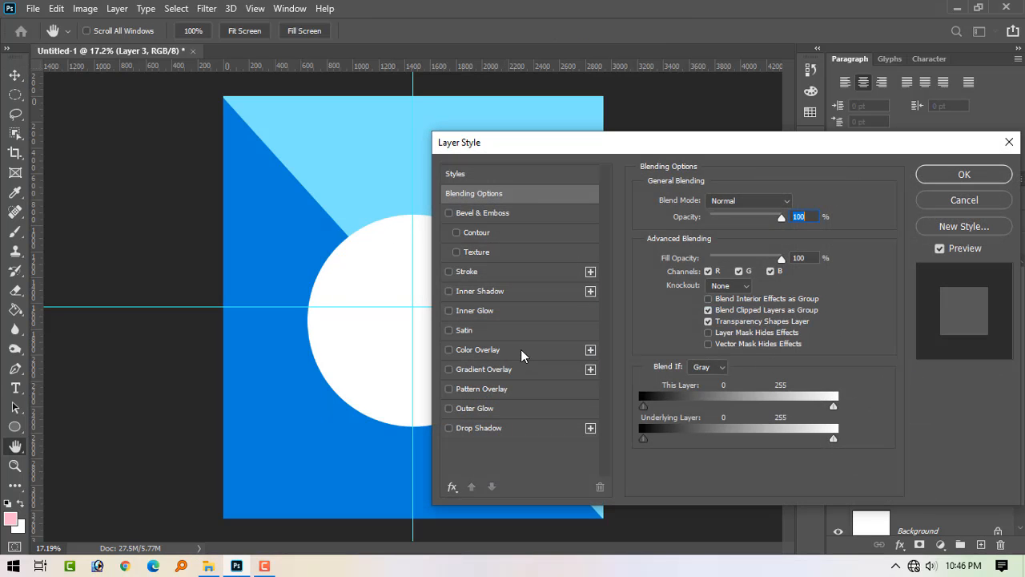
pyautogui.click(521, 350)
pyautogui.click(794, 206)
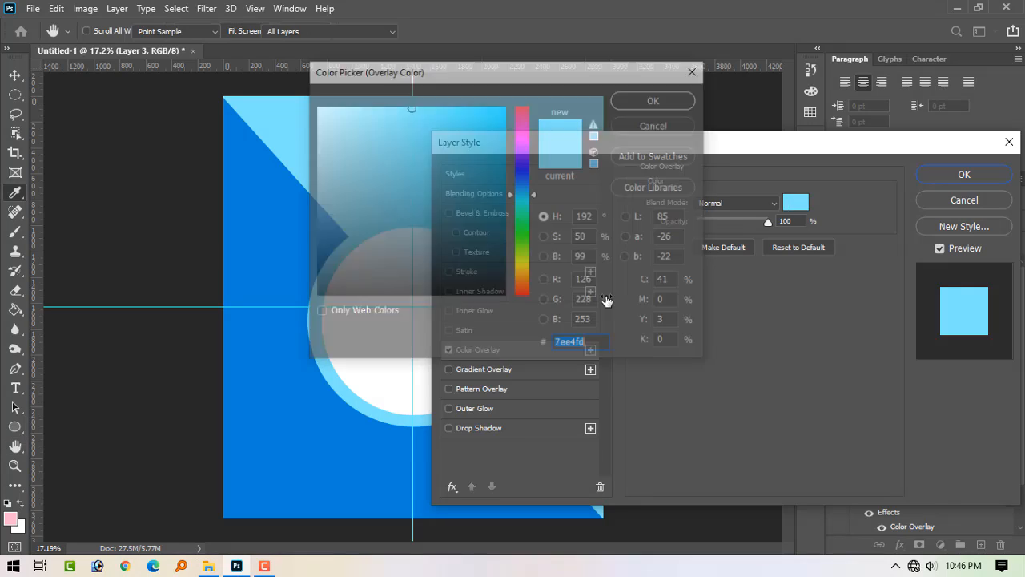
pyautogui.click(501, 214)
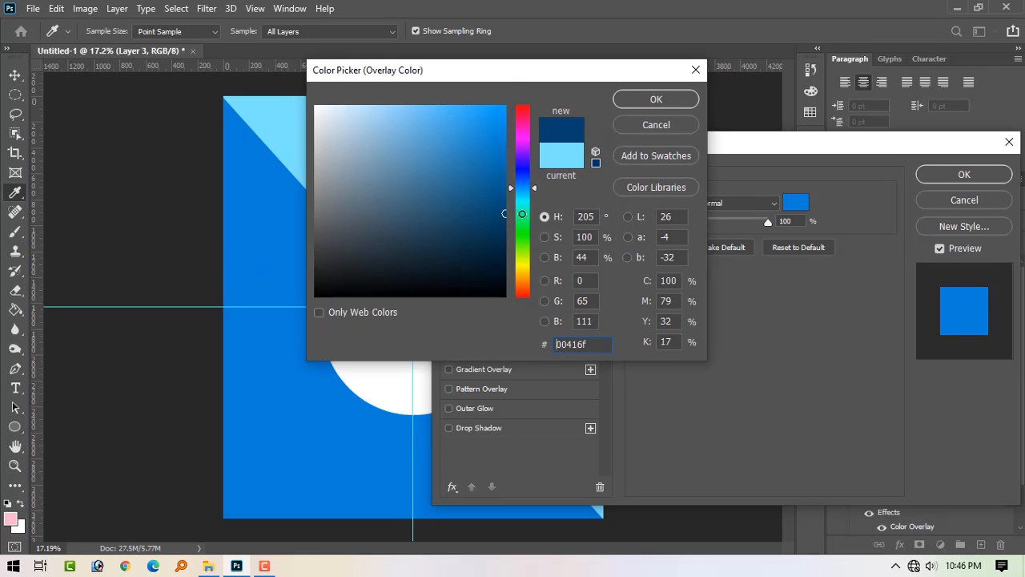
pyautogui.moveTo(503, 74); pyautogui.dragTo(678, 183)
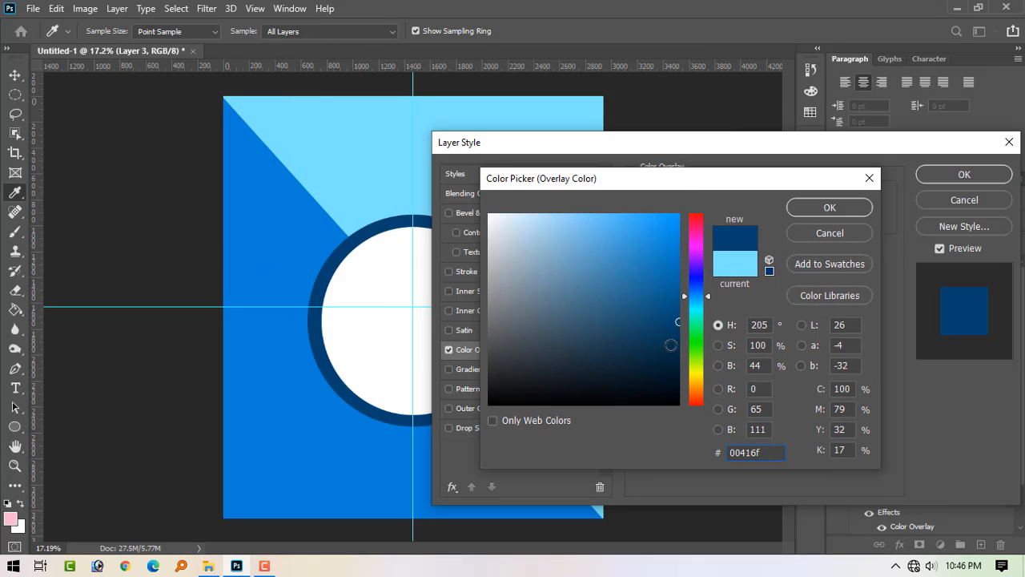
pyautogui.click(680, 312)
pyautogui.click(679, 317)
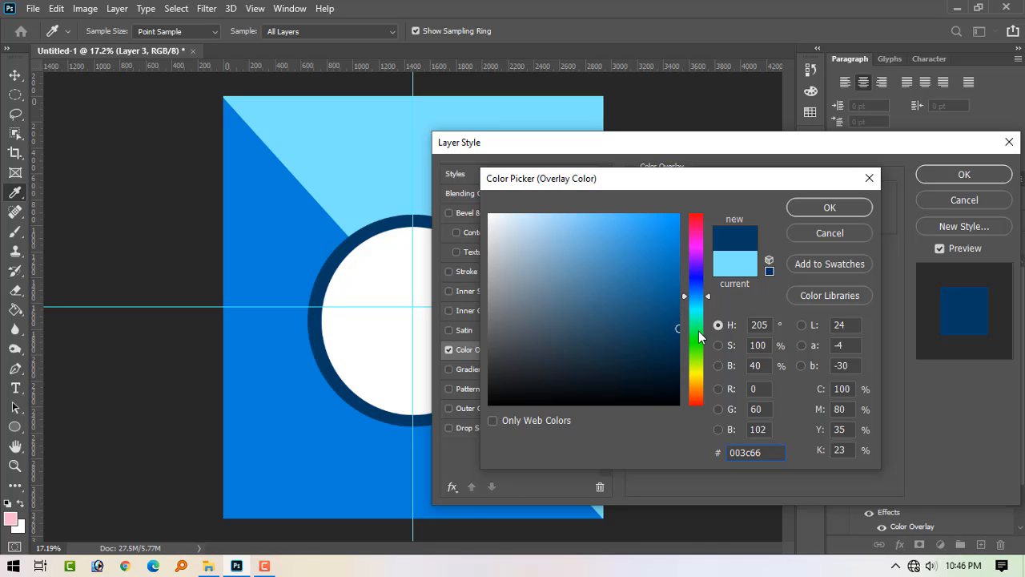
pyautogui.press('Return')
pyautogui.press('Return')
# Step: Scale the inner white circle on Layer 3 copy up to about 104%, keeping it centred within the navy ring
pyautogui.press('v')
pyautogui.click(913, 298)
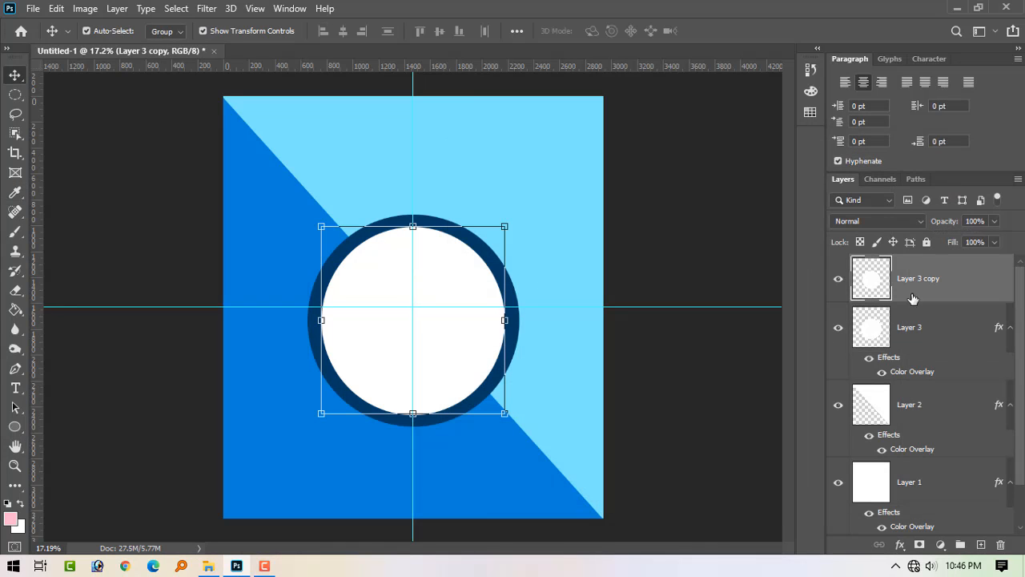
pyautogui.moveTo(503, 226)
pyautogui.mouseDown()
pyautogui.moveTo(513, 215)
pyautogui.moveTo(511, 226)
pyautogui.mouseUp()
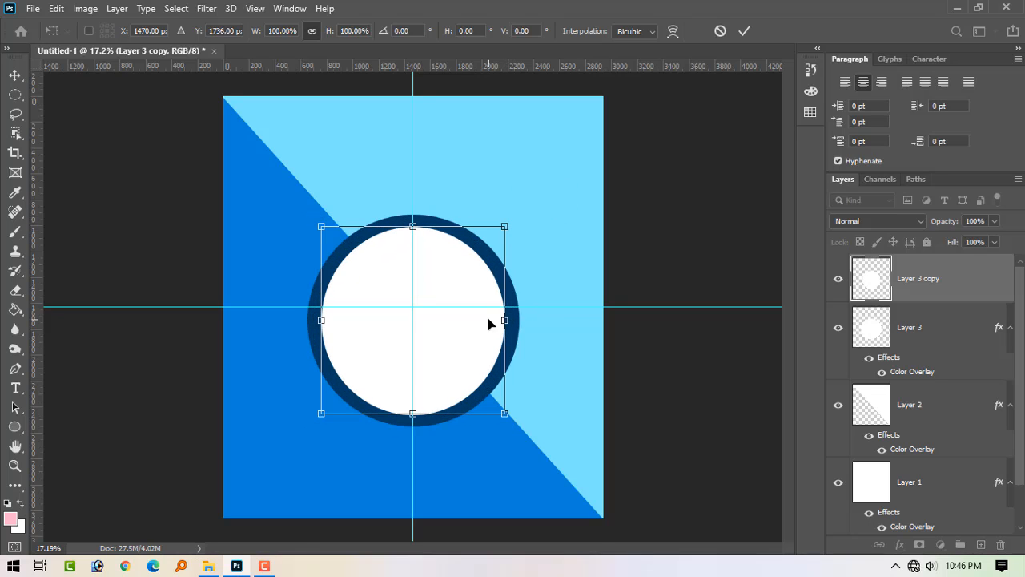
pyautogui.press('Return')
pyautogui.moveTo(504, 412); pyautogui.dragTo(509, 417)
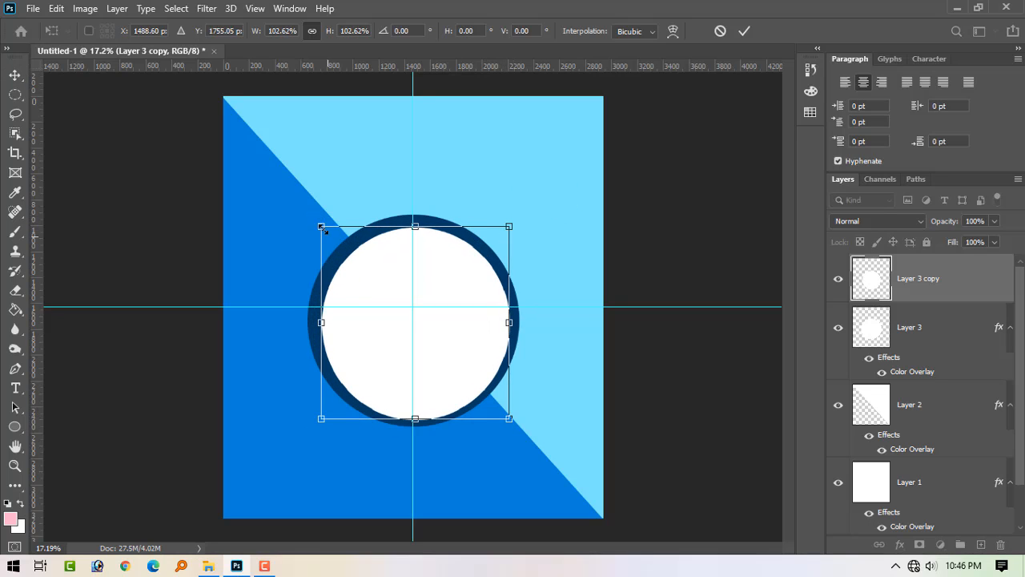
pyautogui.moveTo(320, 224); pyautogui.dragTo(317, 221)
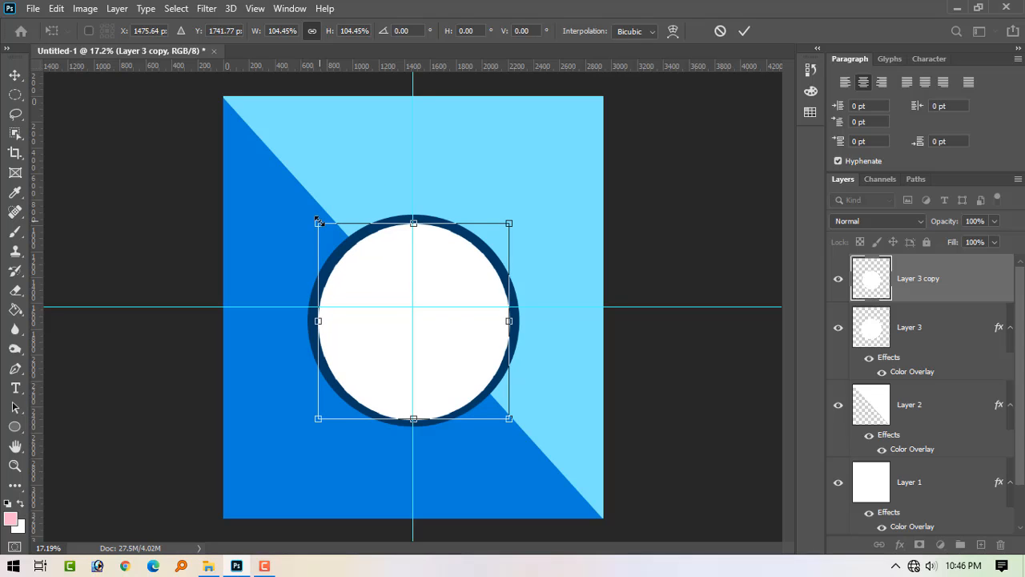
pyautogui.press('Return')
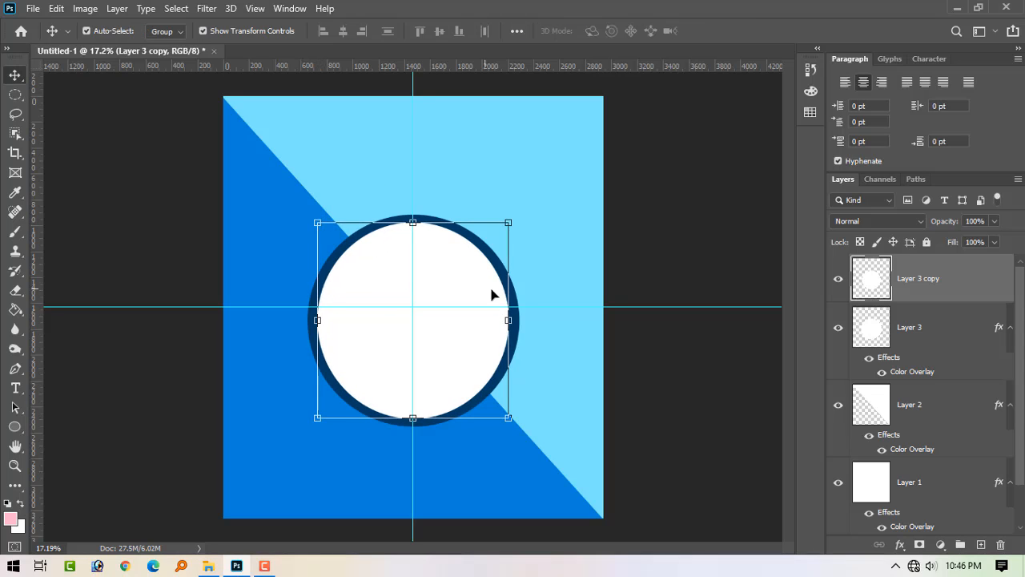
# Step: Scale the inner white circle on Layer 3 copy up to about 101%, centred inside the navy ring
pyautogui.rightClick(565, 252)
pyautogui.click(566, 276)
pyautogui.scroll(3, 480, 400)
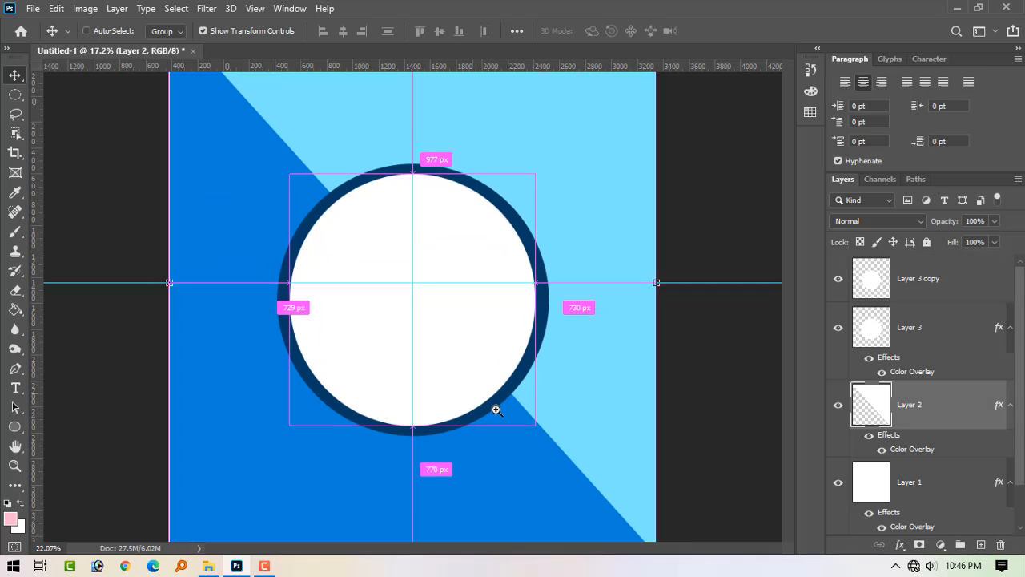
pyautogui.click(492, 315)
pyautogui.moveTo(550, 288); pyautogui.dragTo(553, 287)
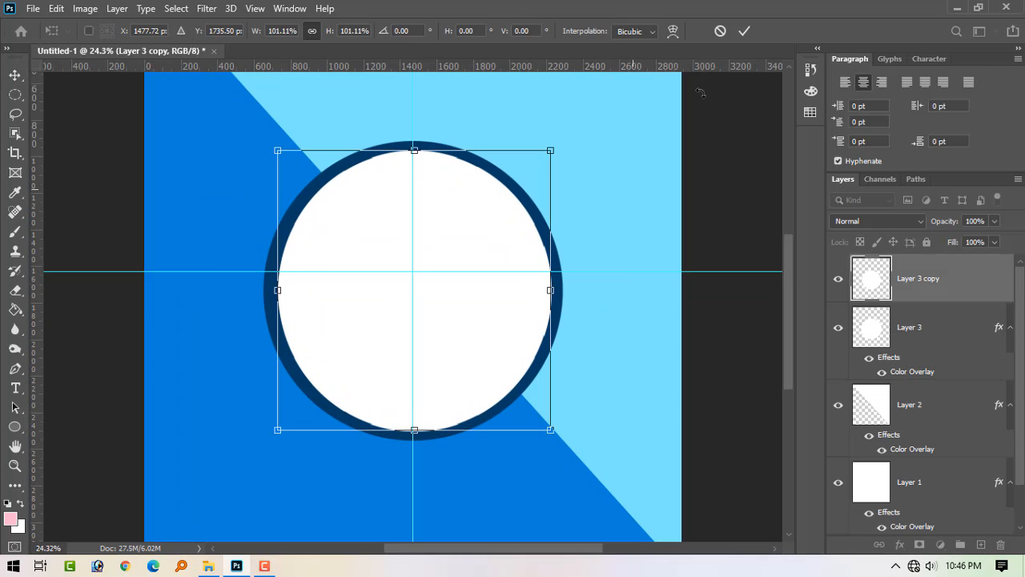
pyautogui.click(743, 33)
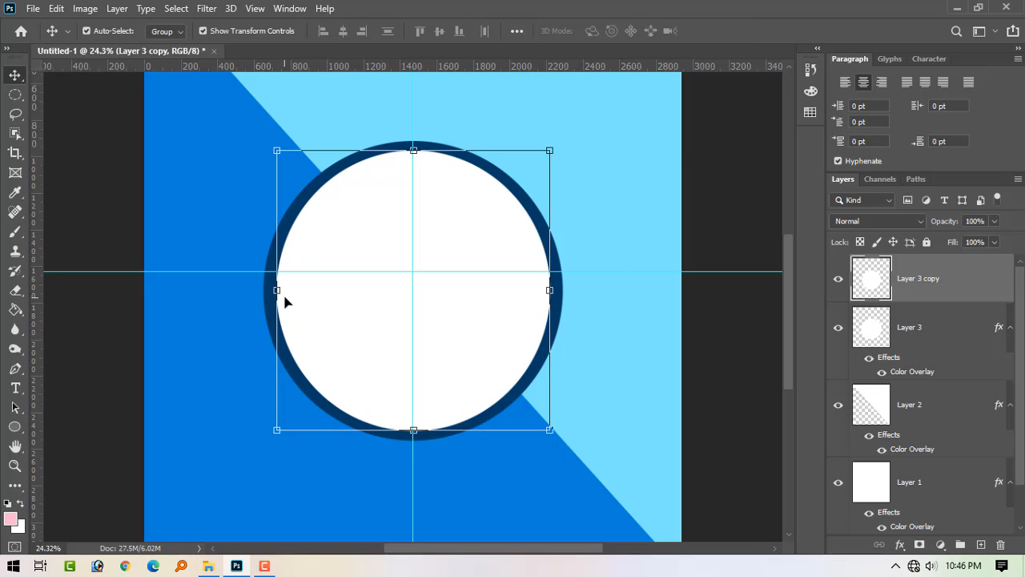
pyautogui.rightClick(623, 268)
pyautogui.click(652, 300)
pyautogui.click(637, 294)
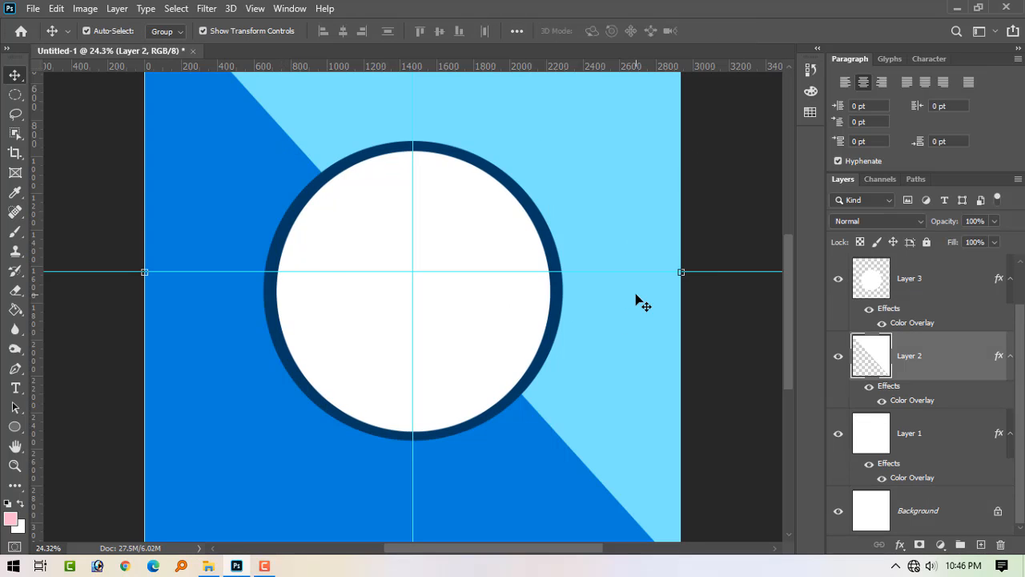
pyautogui.hotkey('ctrl', '-')
pyautogui.hotkey('ctrl', '-')
pyautogui.moveTo(471, 376); pyautogui.dragTo(487, 396)
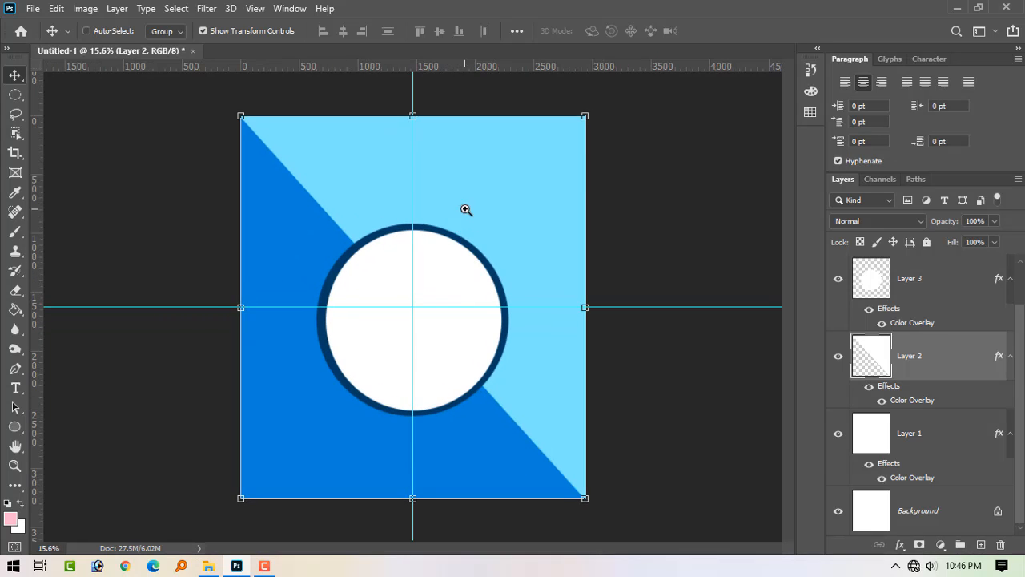
pyautogui.moveTo(484, 263)
pyautogui.mouseDown()
pyautogui.moveTo(503, 280)
pyautogui.moveTo(497, 264)
pyautogui.mouseUp()
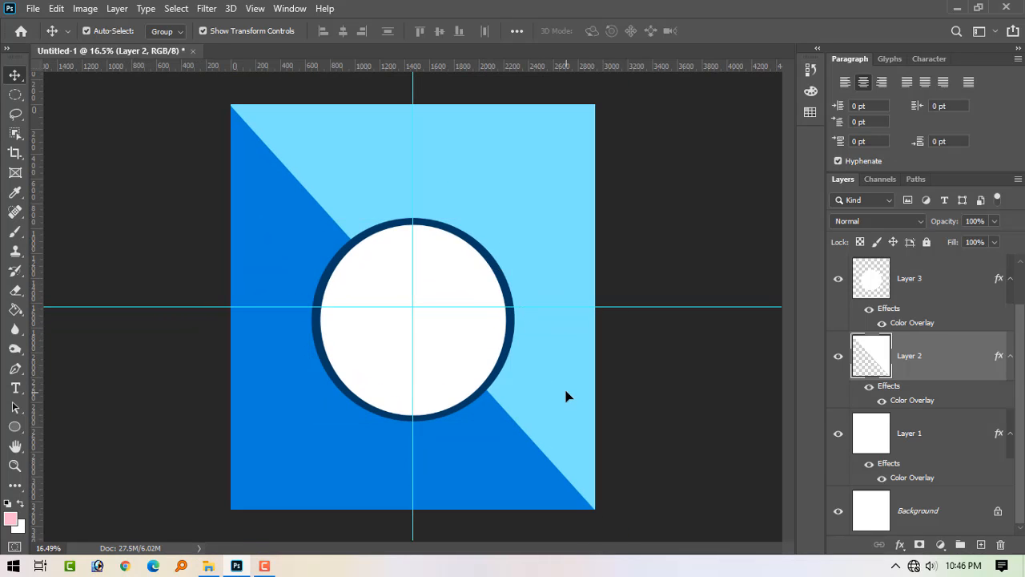
pyautogui.click(15, 94)
pyautogui.click(88, 96)
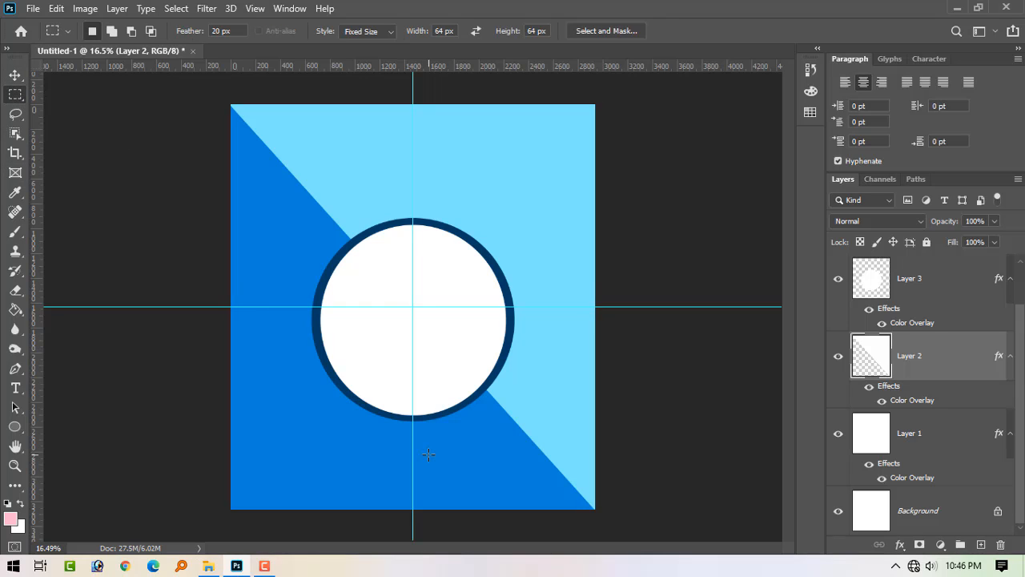
pyautogui.moveTo(309, 441); pyautogui.dragTo(505, 480)
pyautogui.rightClick(11, 95)
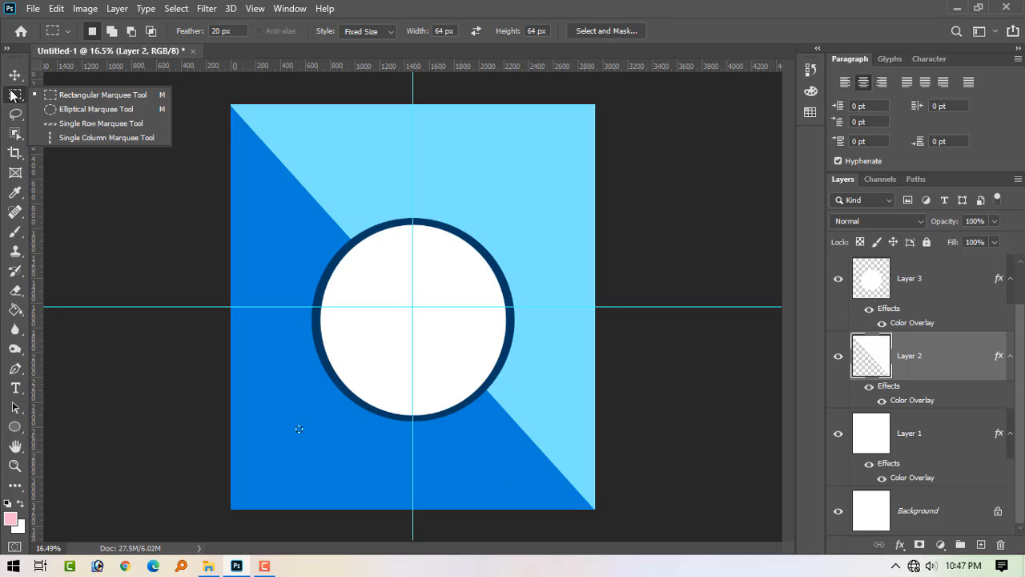
pyautogui.click(63, 103)
pyautogui.click(15, 426)
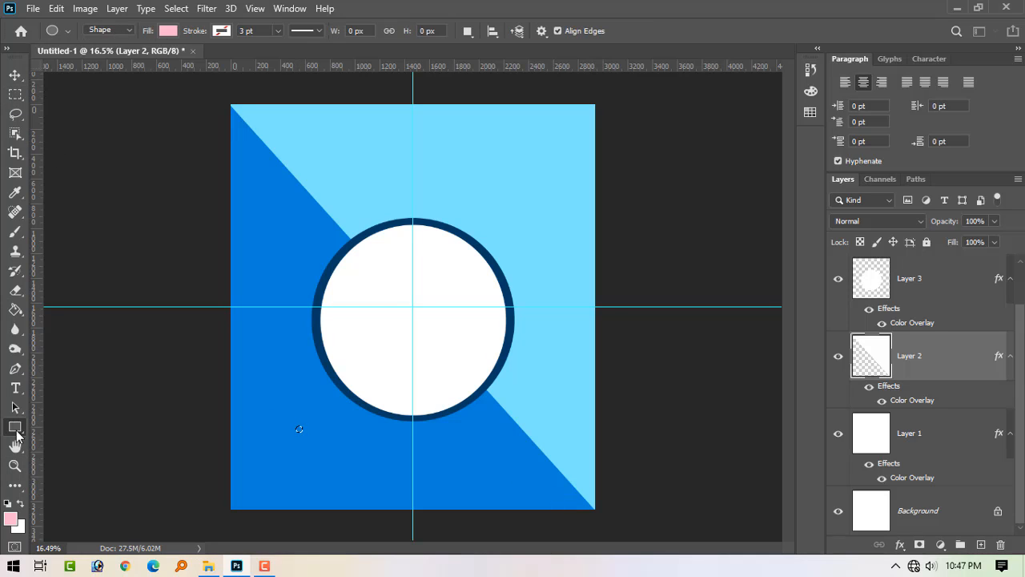
pyautogui.rightClick(18, 435)
pyautogui.click(104, 427)
pyautogui.click(104, 426)
pyautogui.press('Escape')
pyautogui.press('m')
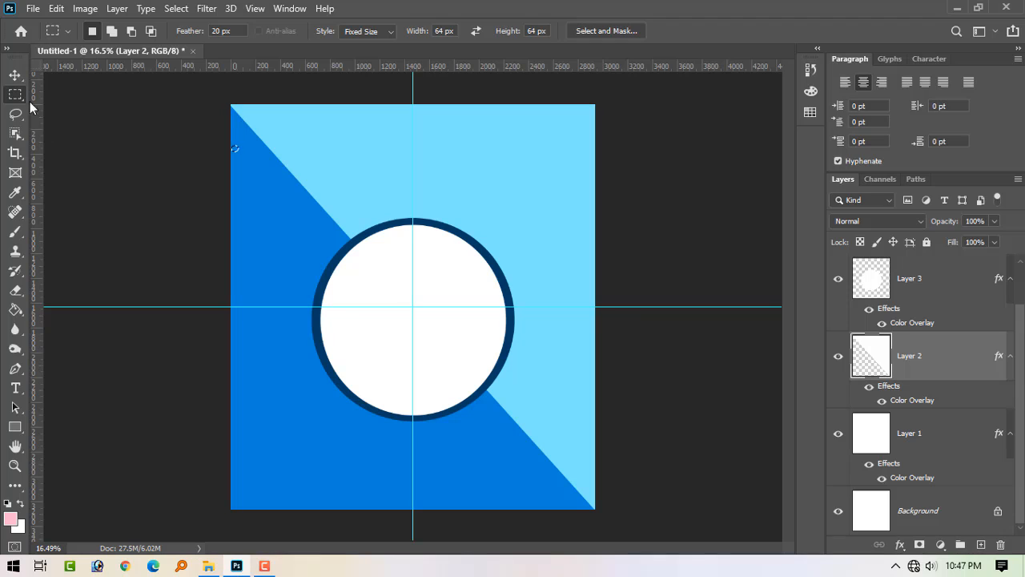
pyautogui.click(16, 77)
pyautogui.click(70, 106)
pyautogui.rightClick(16, 101)
pyautogui.click(89, 109)
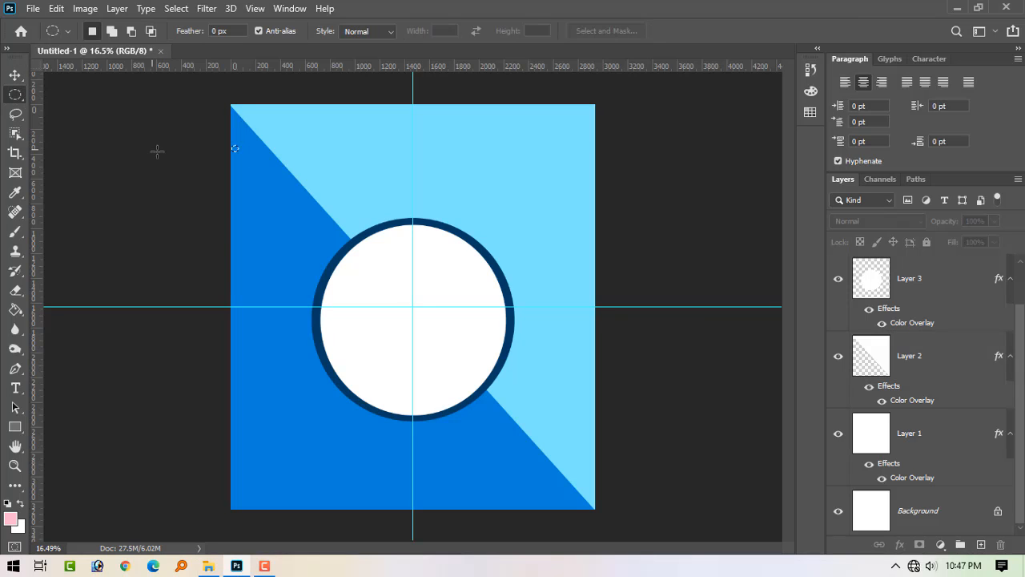
# Step: Draw a rectangle shape with no fill, about 1790 by 268 px, below the circle across the vertical guide
pyautogui.click(15, 427)
pyautogui.rightClick(15, 427)
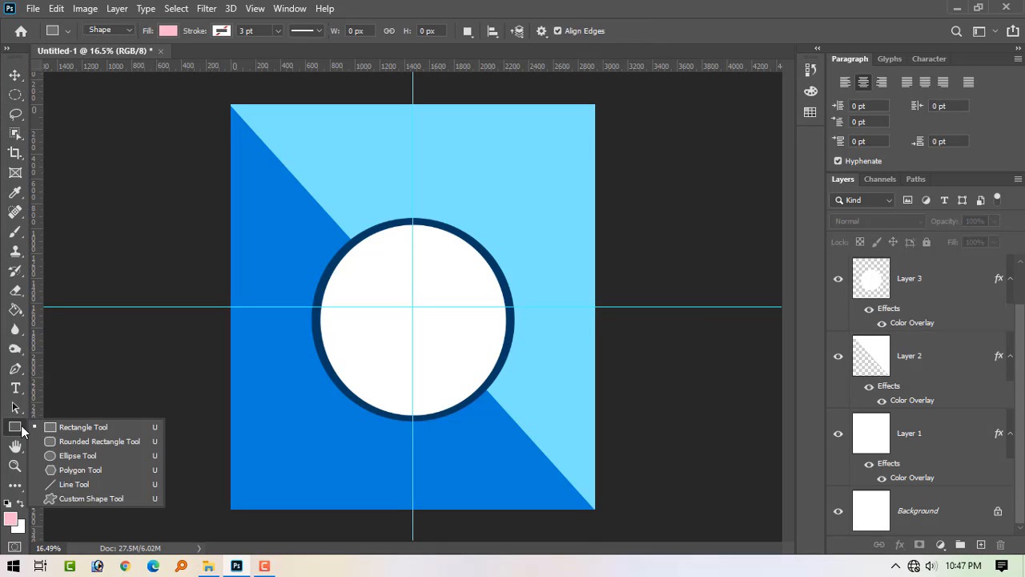
pyautogui.click(80, 427)
pyautogui.click(107, 30)
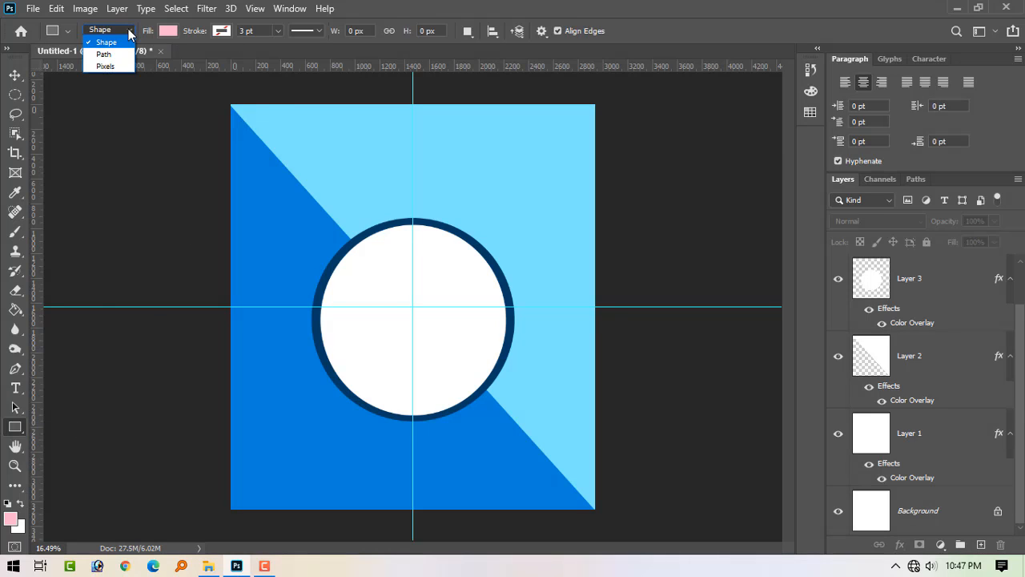
pyautogui.click(100, 39)
pyautogui.click(167, 30)
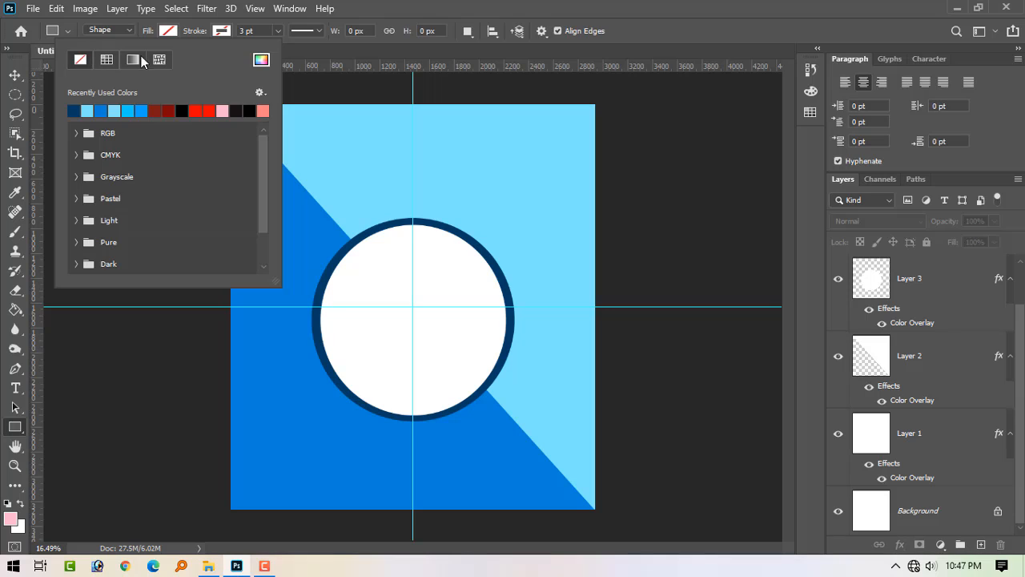
pyautogui.click(318, 192)
pyautogui.click(386, 423)
pyautogui.click(569, 217)
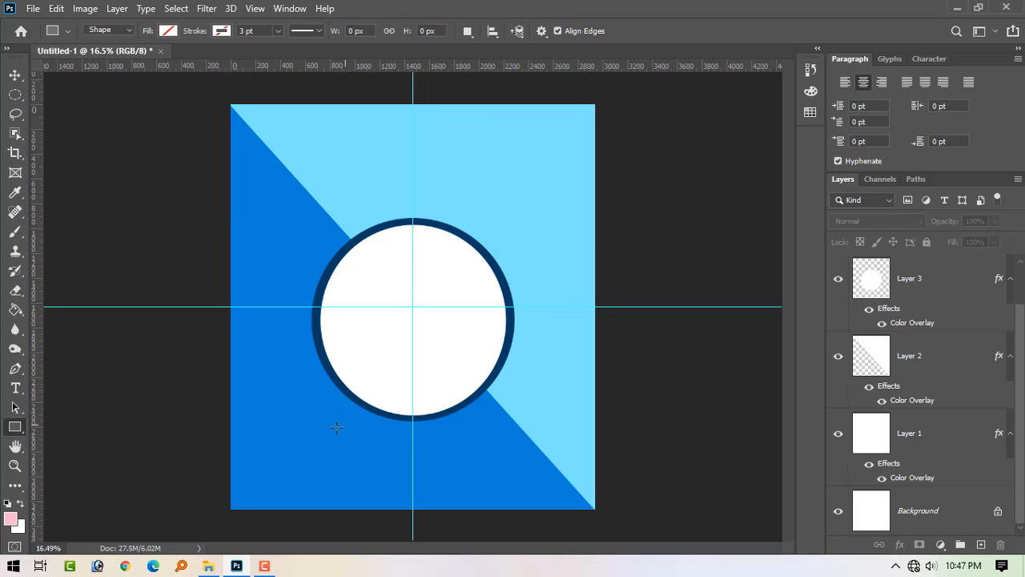
pyautogui.moveTo(400, 456); pyautogui.dragTo(523, 471)
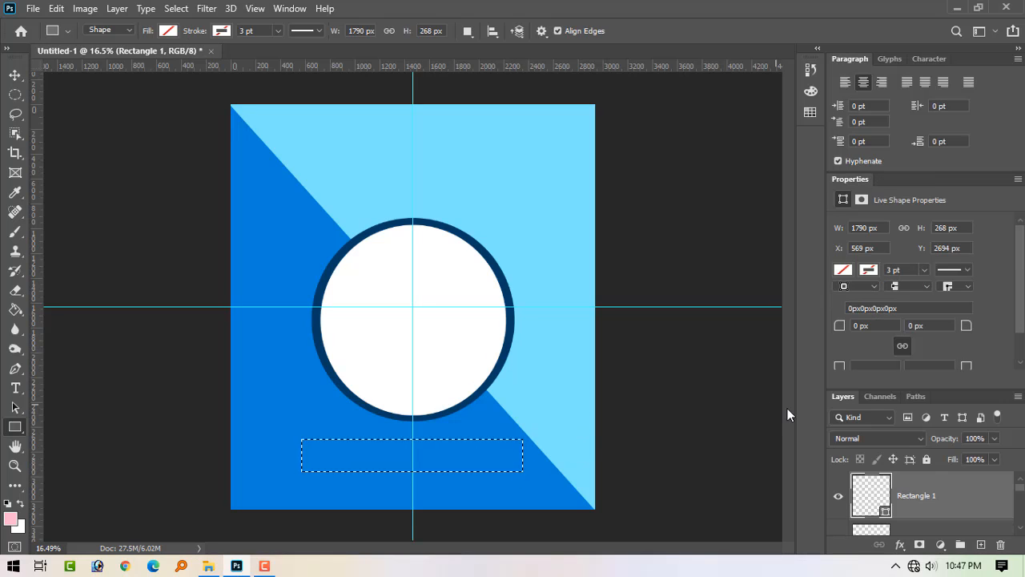
# Step: Give Rectangle 1 a Color Overlay in the same dark navy as the ring
pyautogui.scroll(-5, 965, 492)
pyautogui.scroll(5, 960, 499)
pyautogui.scroll(-2, 958, 498)
pyautogui.scroll(1, 959, 500)
pyautogui.hotkey('ctrl', 'c')
pyautogui.hotkey('ctrl', 'v')
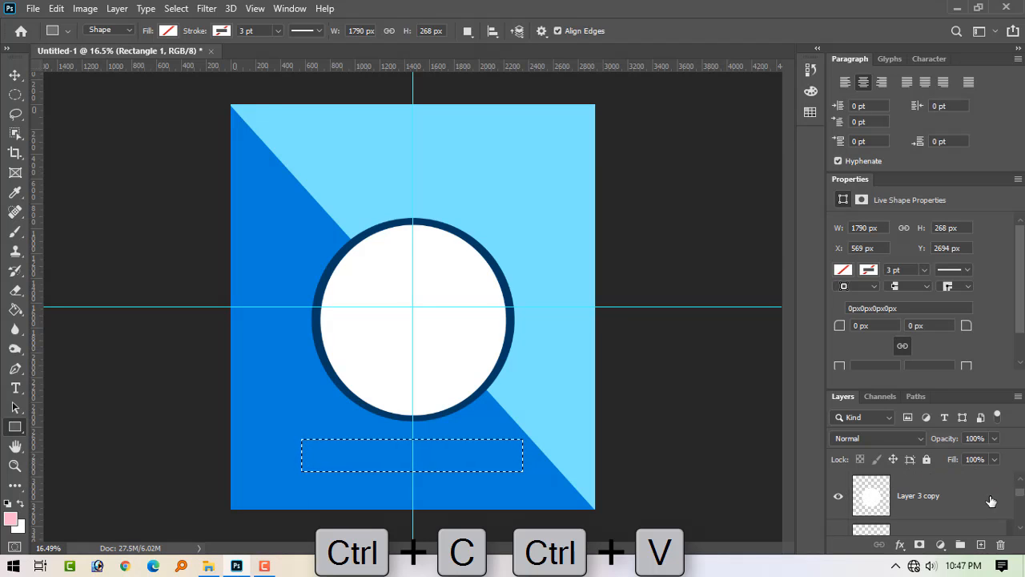
pyautogui.doubleClick(991, 500)
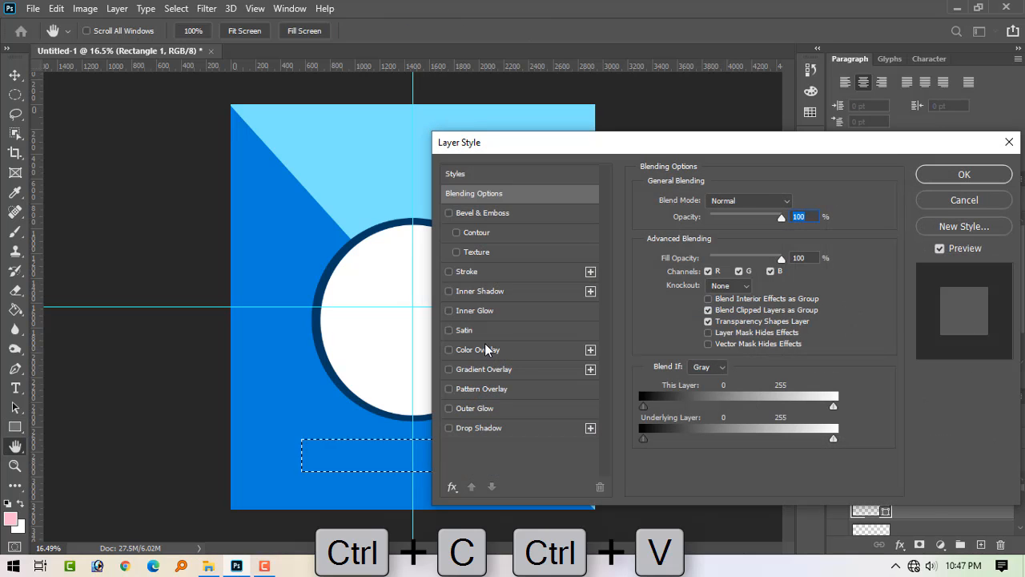
pyautogui.click(511, 349)
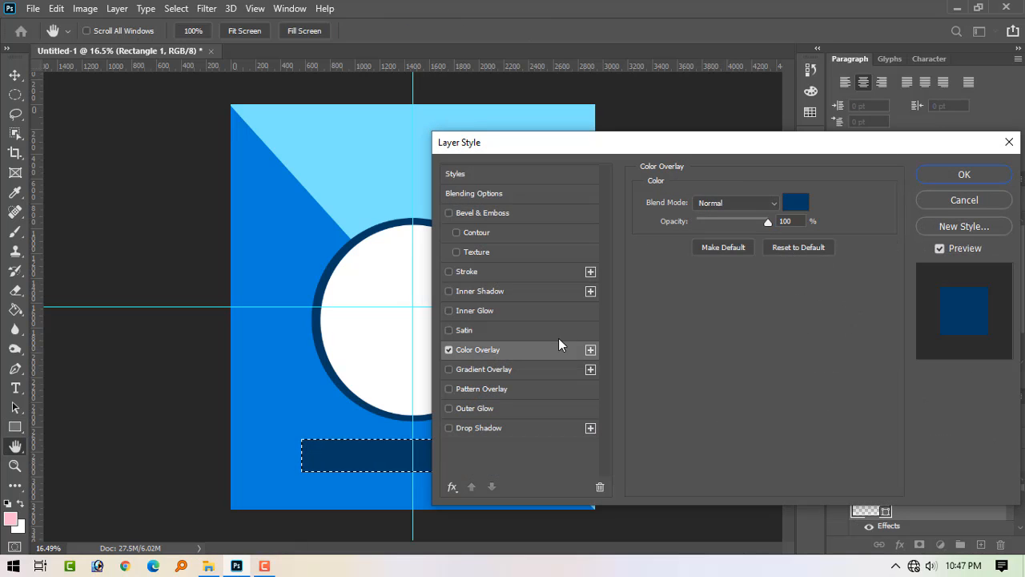
pyautogui.click(963, 175)
# Step: Resize the navy rectangle to about 1750 by 310 px, centred on the vertical guide, and close the shape properties
pyautogui.click(15, 94)
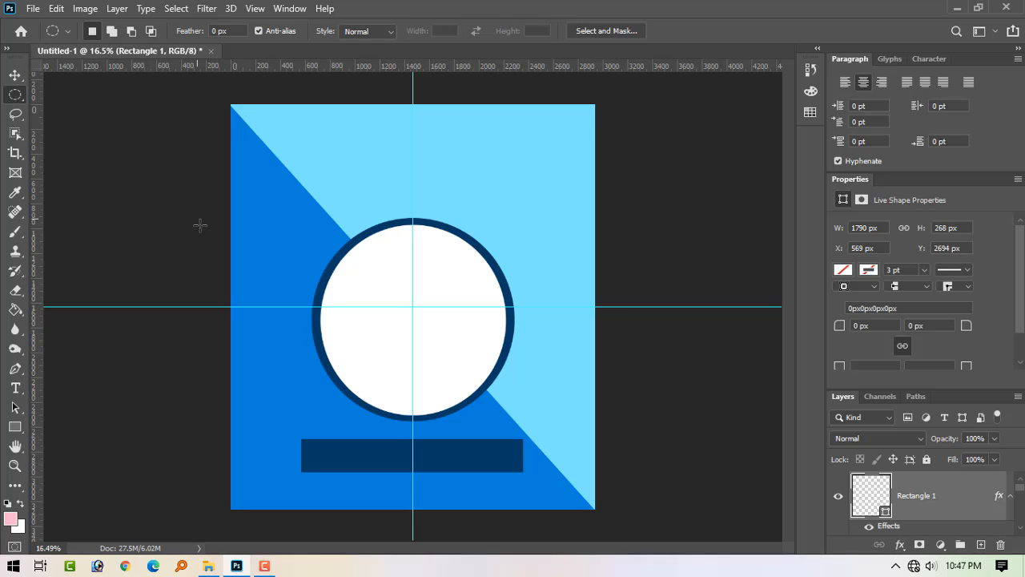
pyautogui.press('v')
pyautogui.moveTo(420, 437); pyautogui.dragTo(423, 426)
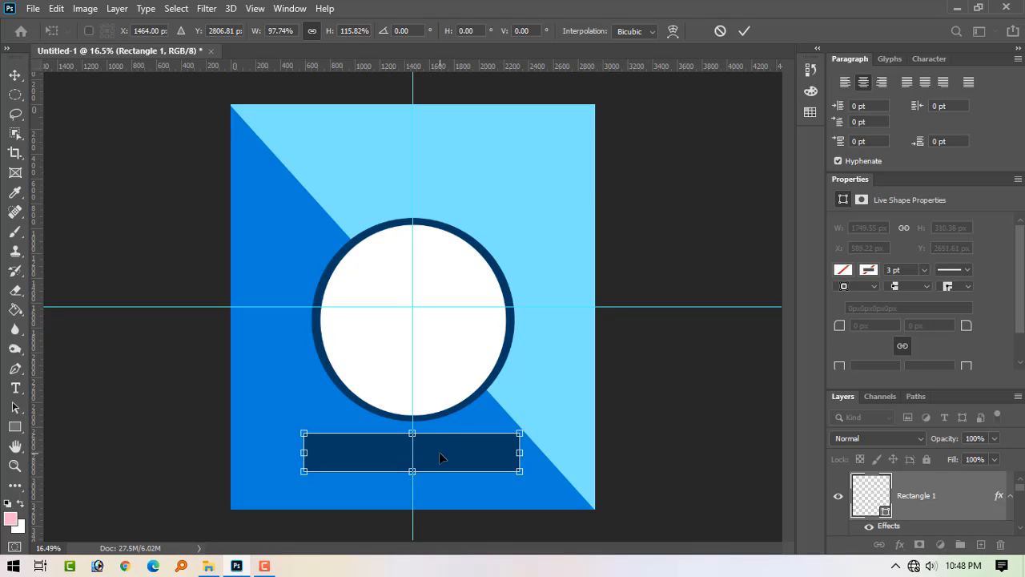
pyautogui.scroll(-1, 963, 488)
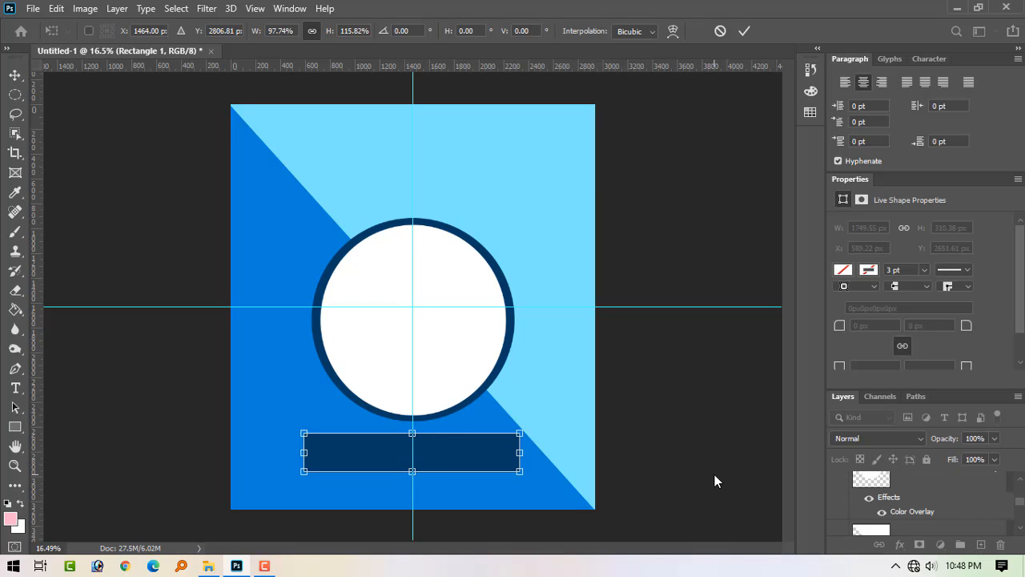
pyautogui.click(744, 30)
pyautogui.click(1017, 179)
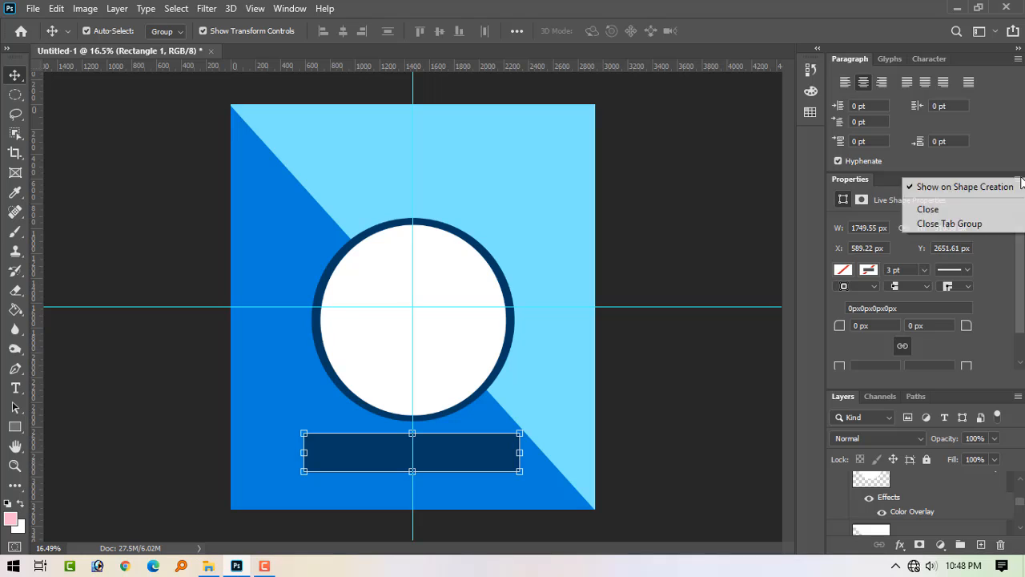
pyautogui.click(933, 208)
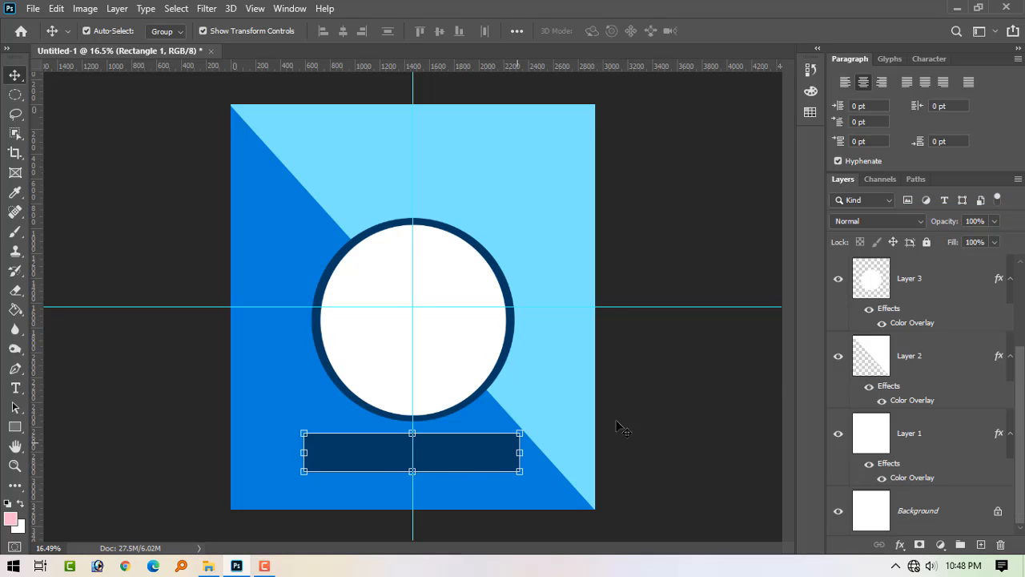
# Step: Duplicate Rectangle 1, narrow the copy to about 1.6% of its width, and leave this thin bar near the canvas's left edge
pyautogui.scroll(3, 873, 355)
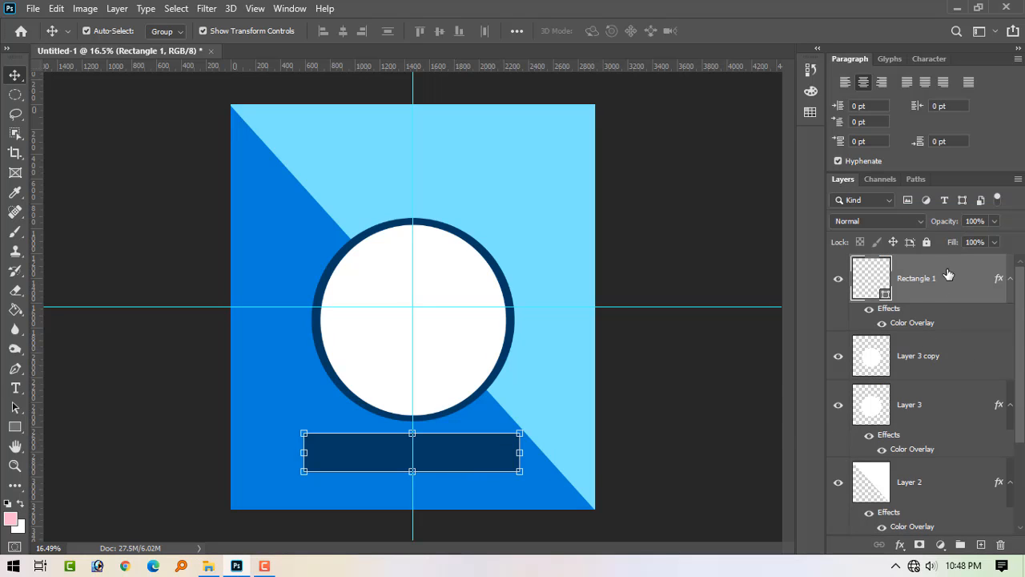
pyautogui.moveTo(977, 283); pyautogui.dragTo(982, 546)
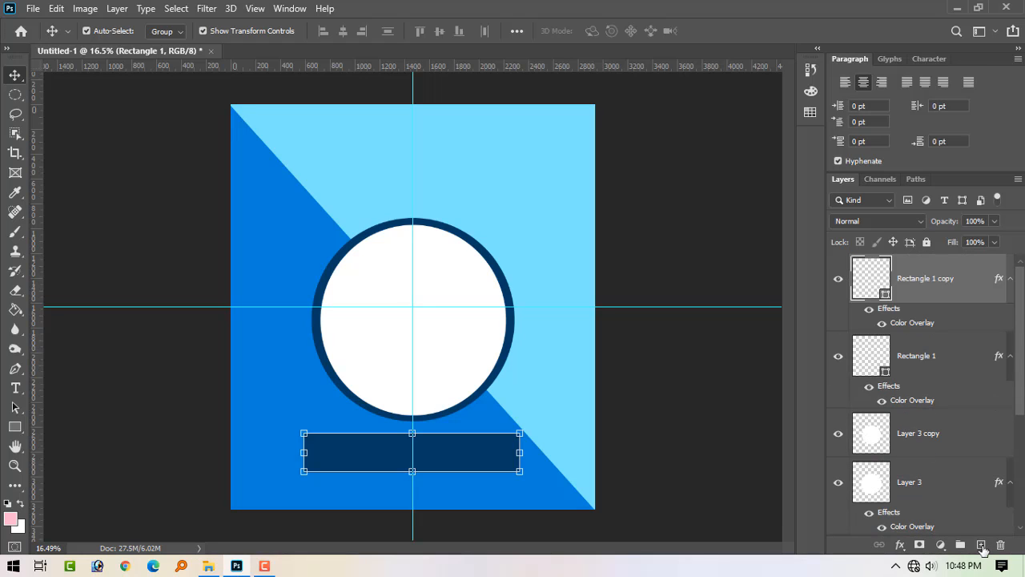
pyautogui.moveTo(472, 462); pyautogui.dragTo(255, 454)
pyautogui.hotkey('ctrl', 'z')
pyautogui.scroll(10, 256, 460)
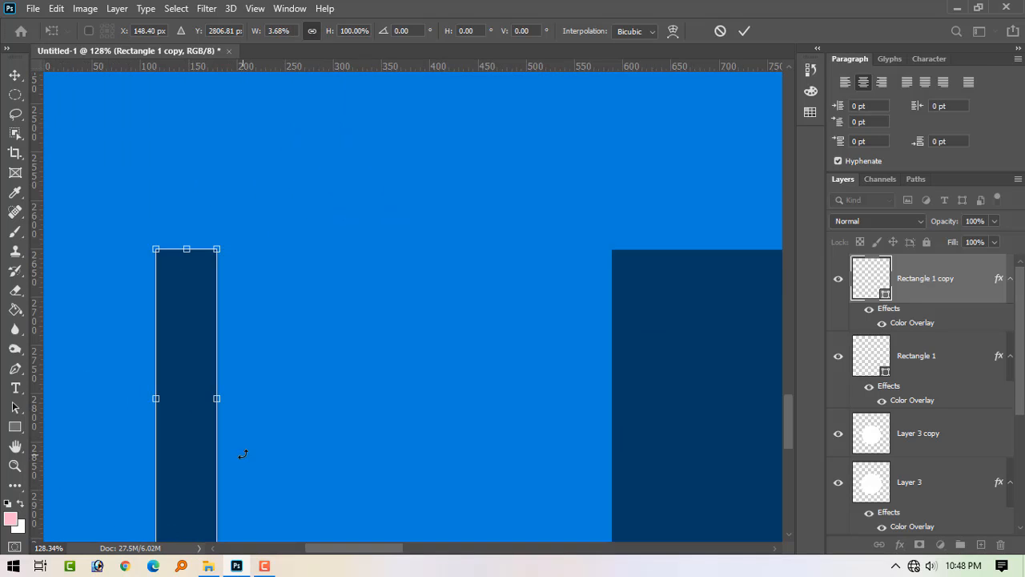
pyautogui.moveTo(223, 281); pyautogui.dragTo(182, 281)
pyautogui.click(742, 31)
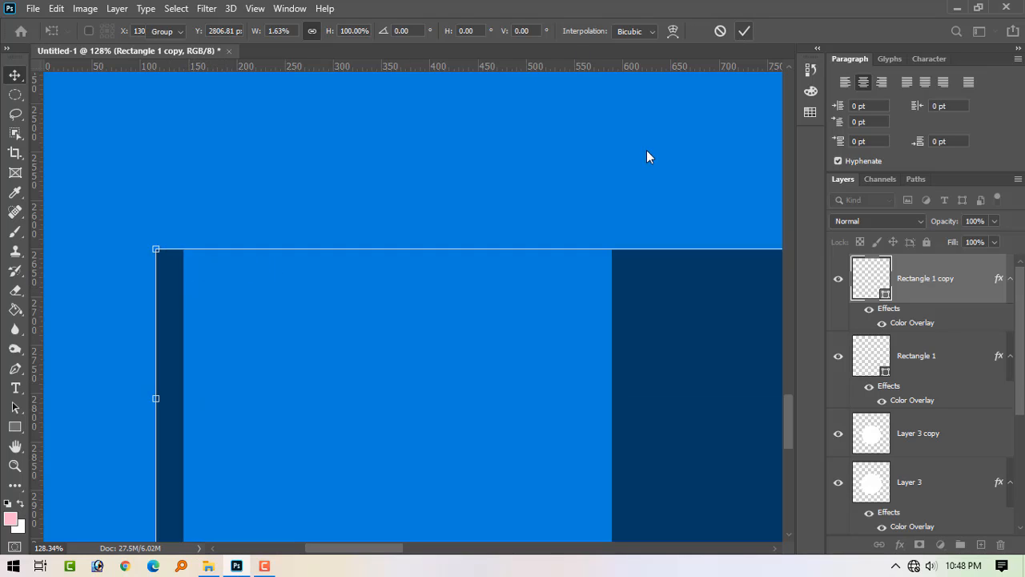
# Step: Move the thin bar close to the navy rectangle's left end and duplicate it to form two parallel vertical bars
pyautogui.moveTo(172, 359); pyautogui.dragTo(485, 390)
pyautogui.click(541, 369)
pyautogui.click(465, 357)
pyautogui.hotkey('ctrl', 'z')
pyautogui.keyDown('shift'); pyautogui.click(548, 396); pyautogui.keyUp('shift')
pyautogui.moveTo(543, 402); pyautogui.dragTo(527, 409)
pyautogui.click(345, 324)
pyautogui.hotkey('ctrl', '-')
pyautogui.hotkey('ctrl', '-')
pyautogui.hotkey('ctrl', '-')
pyautogui.hotkey('ctrl', '-')
pyautogui.hotkey('ctrl', '-')
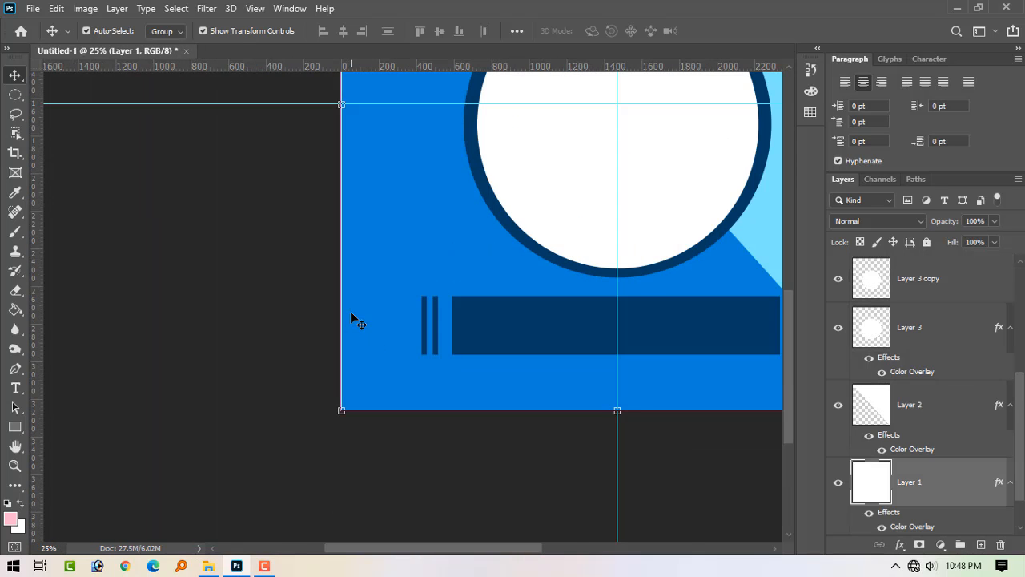
# Step: Select both thin bars and shift them together slightly towards the navy rectangle
pyautogui.scroll(5, 428, 348)
pyautogui.click(462, 318)
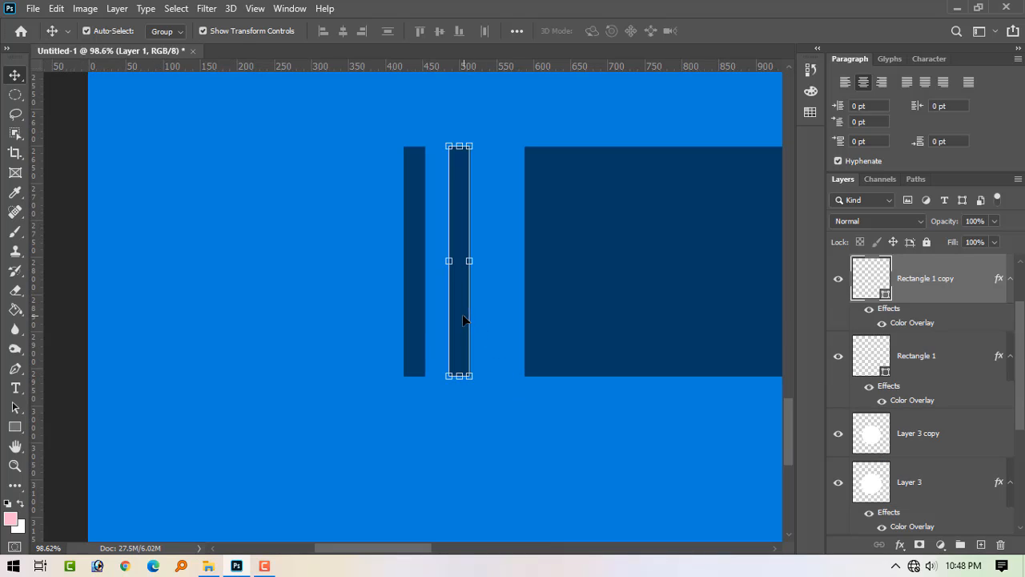
pyautogui.keyDown('shift'); pyautogui.click(418, 325); pyautogui.keyUp('shift')
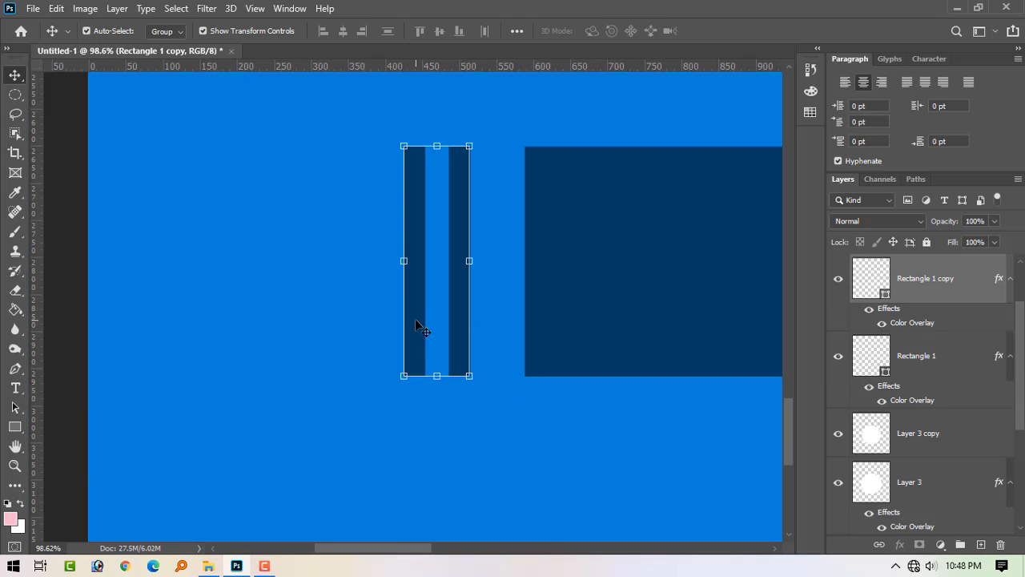
pyautogui.moveTo(460, 336); pyautogui.dragTo(472, 336)
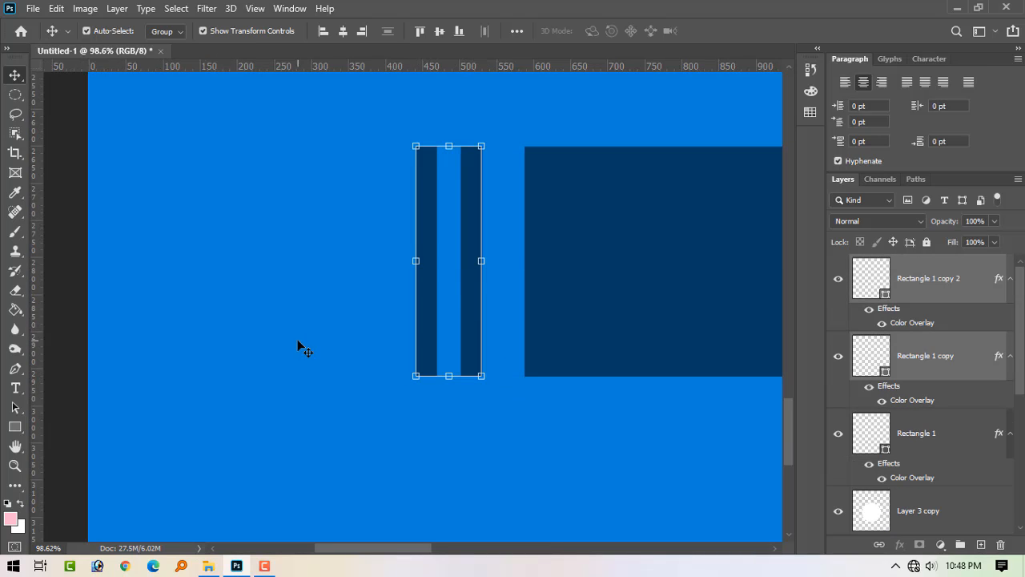
pyautogui.click(340, 345)
pyautogui.hotkey('ctrl', '-')
pyautogui.hotkey('ctrl', '-')
pyautogui.hotkey('ctrl', '-')
pyautogui.hotkey('ctrl', '-')
pyautogui.hotkey('ctrl', '-')
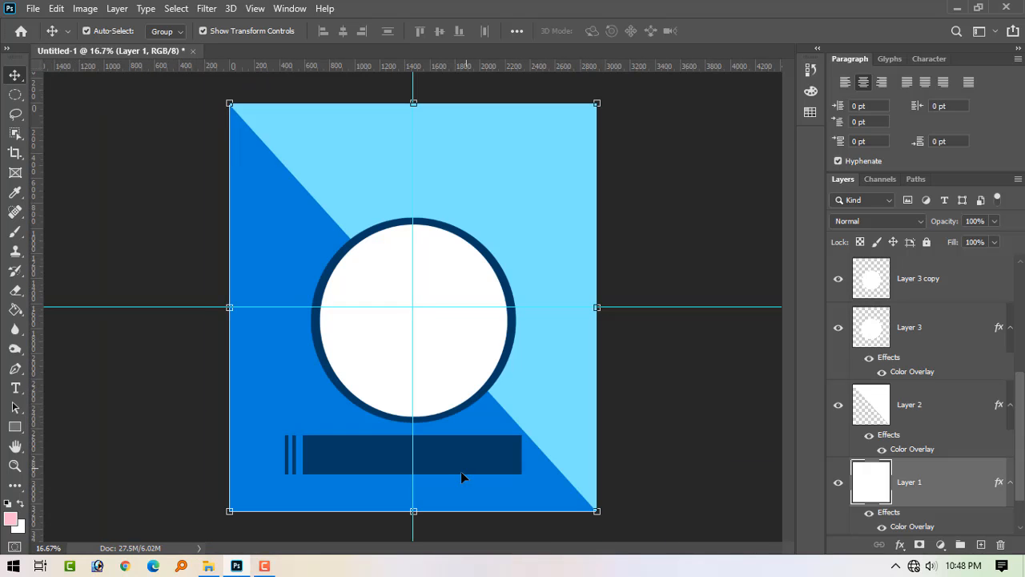
pyautogui.rightClick(497, 358)
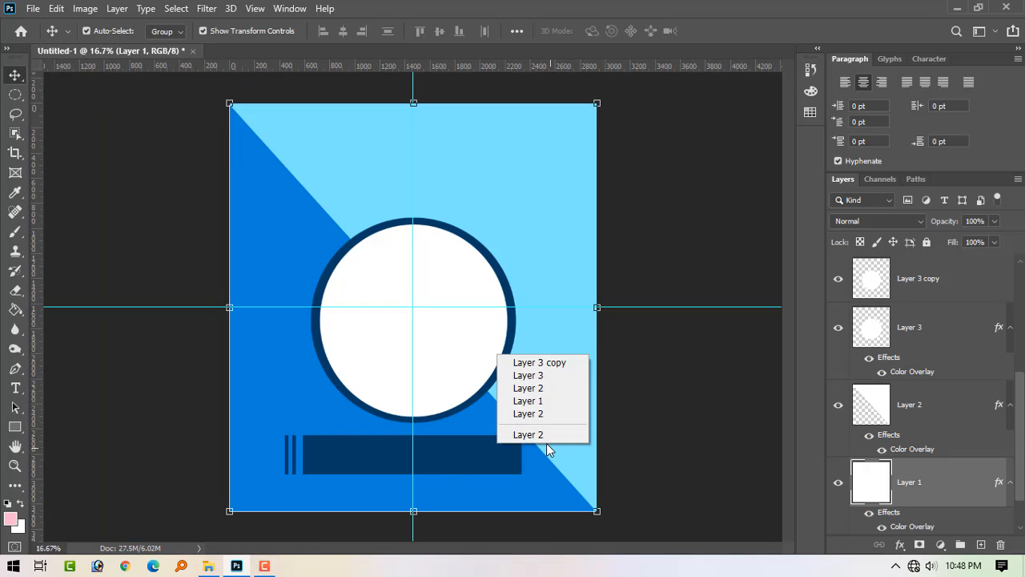
pyautogui.click(538, 398)
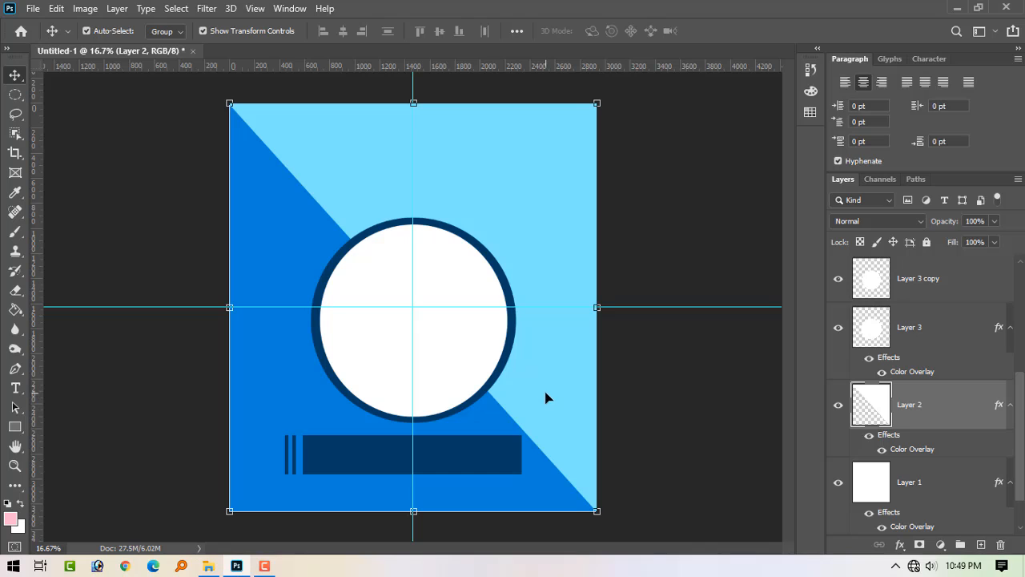
pyautogui.hotkey('alt', 'space')
pyautogui.press('Escape')
pyautogui.moveTo(552, 399)
pyautogui.keyDown('alt'); pyautogui.mouseDown()
pyautogui.moveTo(542, 393)
pyautogui.moveTo(553, 416)
pyautogui.moveTo(542, 390)
pyautogui.moveTo(564, 401)
pyautogui.mouseUp(); pyautogui.keyUp('alt')
pyautogui.hotkey('ctrl', 'z')
pyautogui.hotkey('ctrl', 'z')
# Step: Switch to File Explorer and open the 3201 file from New folder in Photoshop
pyautogui.click(957, 8)
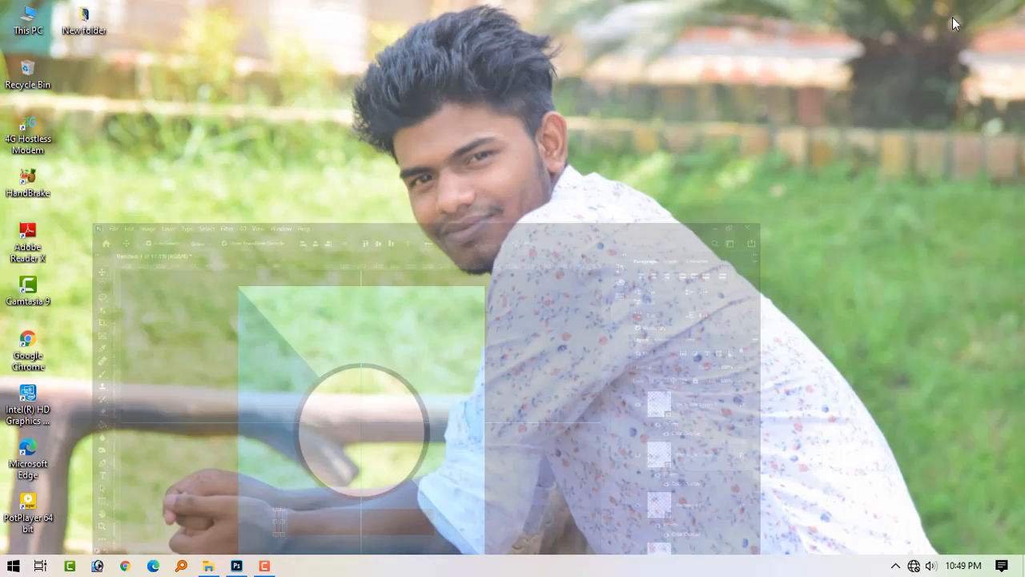
pyautogui.rightClick(429, 216)
pyautogui.click(487, 263)
pyautogui.click(209, 565)
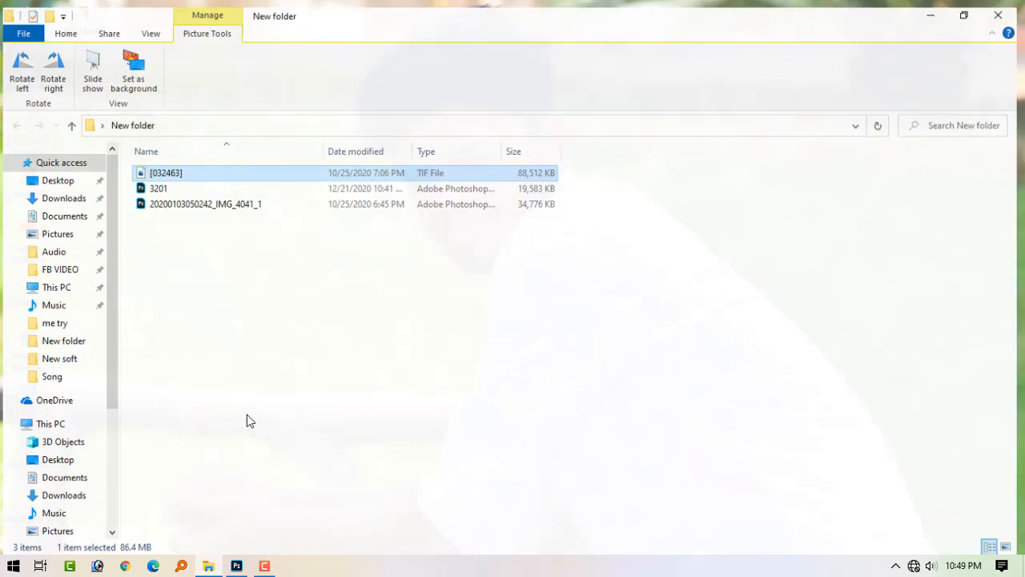
pyautogui.moveTo(153, 182); pyautogui.dragTo(334, 57)
# Step: Copy the "আল্লাহ সর্বশক্তিমান" line from 3201.psd into Untitled-1, widen it to about 132%, and centre it at the canvas's upper edge
pyautogui.moveTo(463, 118); pyautogui.dragTo(529, 168)
pyautogui.moveTo(378, 84); pyautogui.dragTo(392, 185)
pyautogui.moveTo(398, 147); pyautogui.dragTo(403, 153)
pyautogui.moveTo(479, 175); pyautogui.dragTo(459, 164)
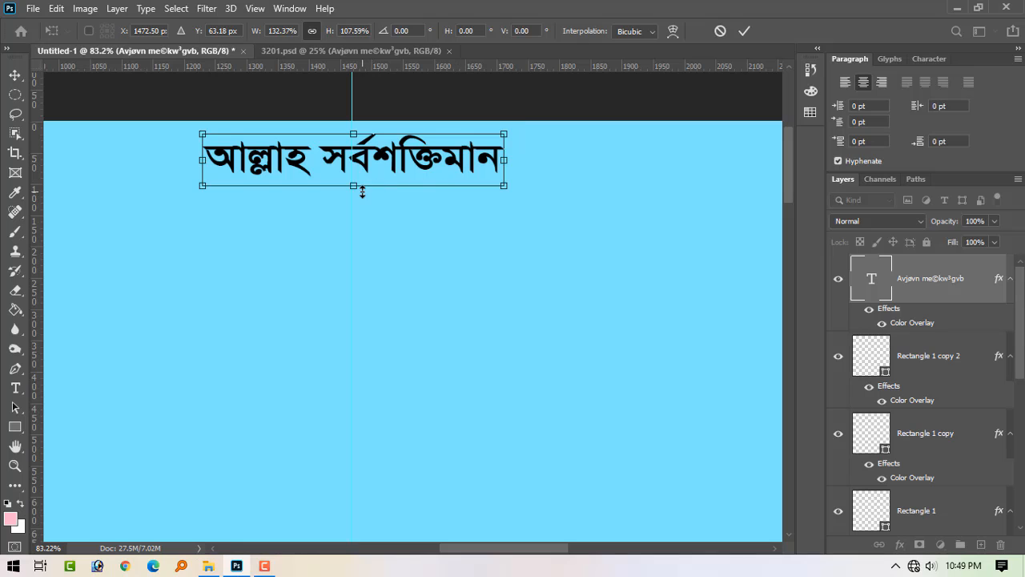
pyautogui.moveTo(362, 190); pyautogui.dragTo(362, 198)
pyautogui.click(744, 31)
pyautogui.moveTo(401, 160); pyautogui.dragTo(394, 156)
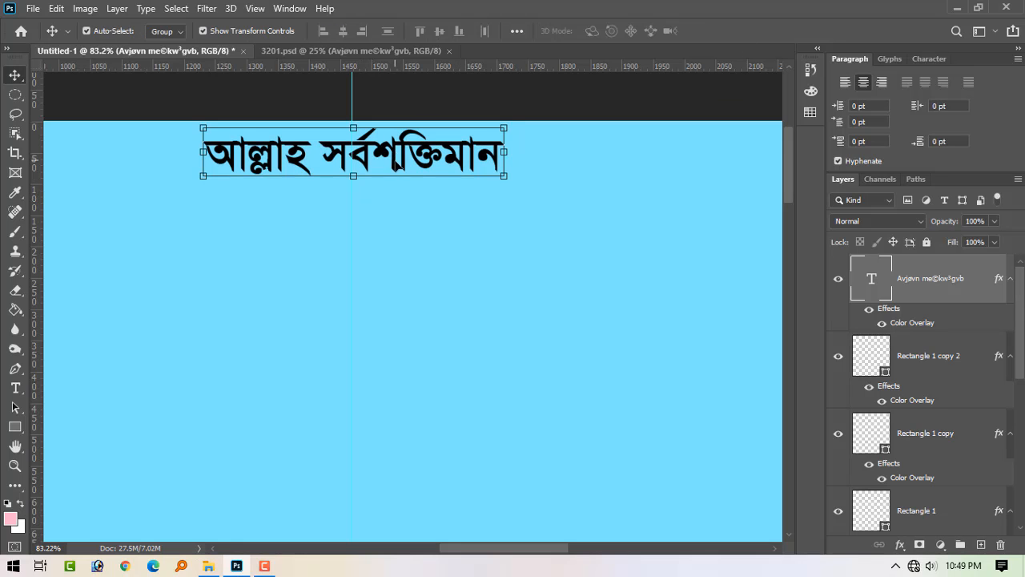
# Step: Copy the flag emblem and its two flanking slogans from 3201.psd into Untitled-1, placing them beneath the heading line
pyautogui.click(304, 50)
pyautogui.moveTo(352, 106); pyautogui.dragTo(617, 168)
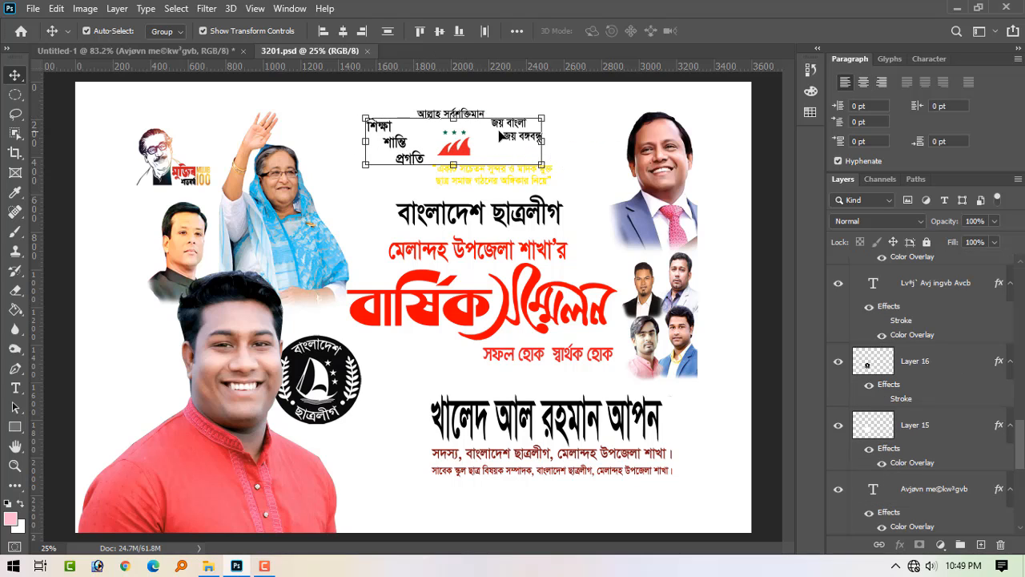
pyautogui.moveTo(463, 147); pyautogui.dragTo(414, 240)
pyautogui.moveTo(591, 209); pyautogui.dragTo(575, 204)
pyautogui.click(705, 247)
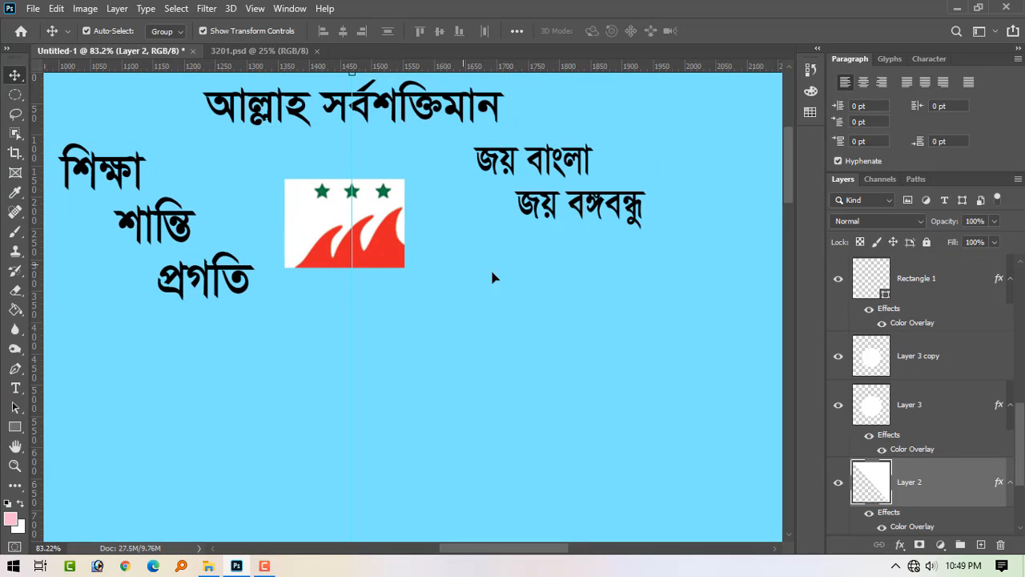
# Step: Reshape the flag emblem to be wider and flatter, roughly centred on the vertical guide beneath the heading
pyautogui.moveTo(375, 242); pyautogui.dragTo(400, 256)
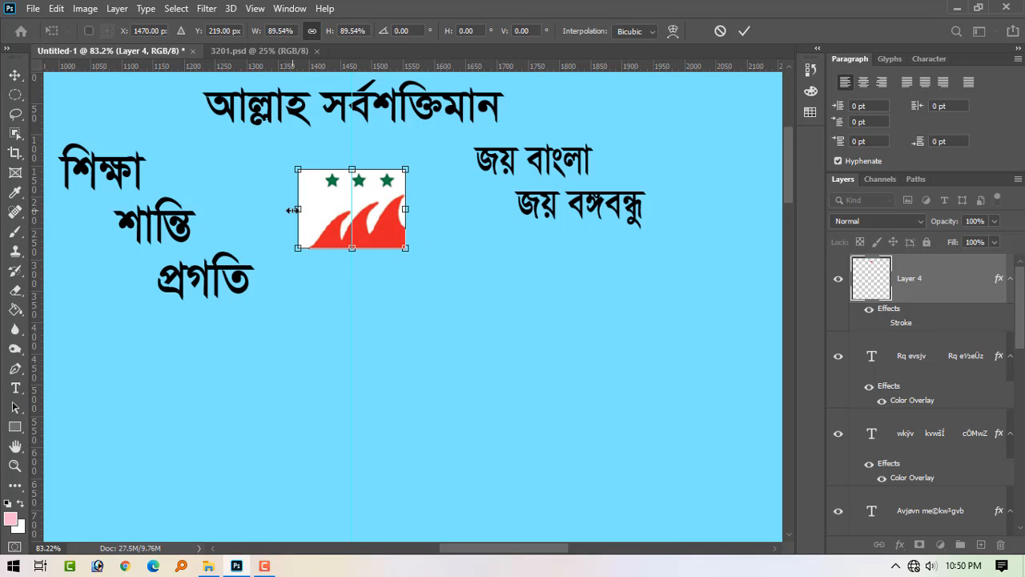
pyautogui.moveTo(293, 210); pyautogui.dragTo(279, 209)
pyautogui.moveTo(410, 205); pyautogui.dragTo(383, 219)
pyautogui.press('Return')
# Step: Shift the two-line "জয় বাংলা" slogan farther from the flag emblem and raise the three-line "শিক্ষা শান্তি প্রগতি" slogan slightly
pyautogui.click(513, 156)
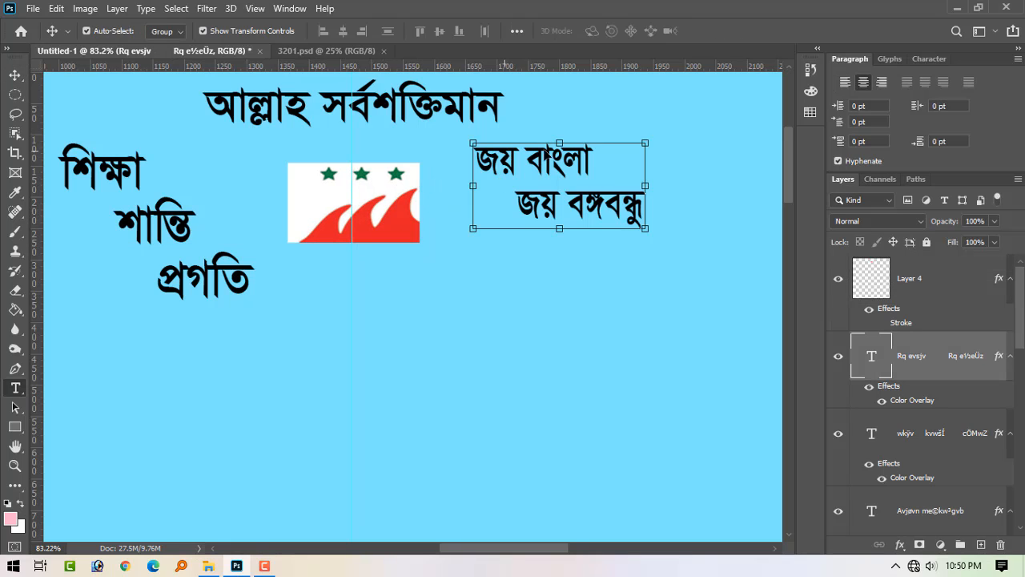
pyautogui.doubleClick(569, 148)
pyautogui.click(14, 75)
pyautogui.moveTo(498, 148); pyautogui.dragTo(530, 148)
pyautogui.moveTo(116, 170); pyautogui.dragTo(118, 160)
pyautogui.click(590, 281)
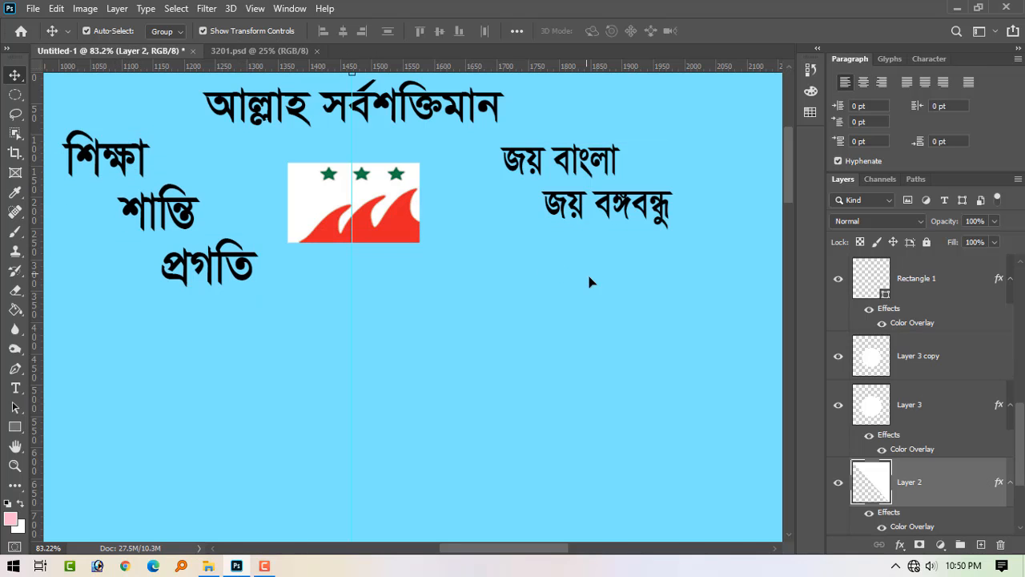
# Step: Copy the yellow two-line quote from 3201.psd into Untitled-1 and shrink it beneath the flag emblem
pyautogui.click(249, 53)
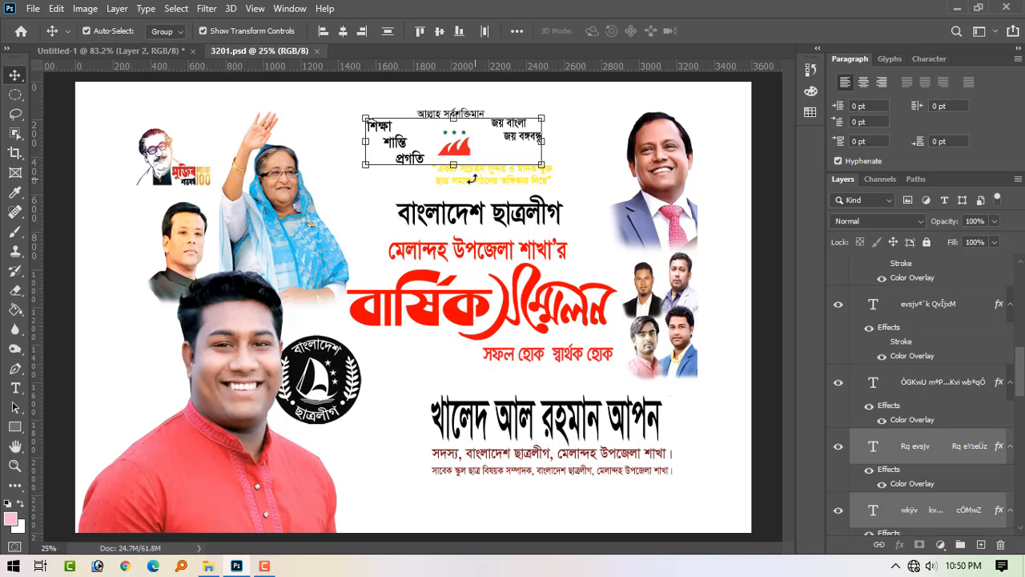
pyautogui.moveTo(522, 178); pyautogui.dragTo(543, 281)
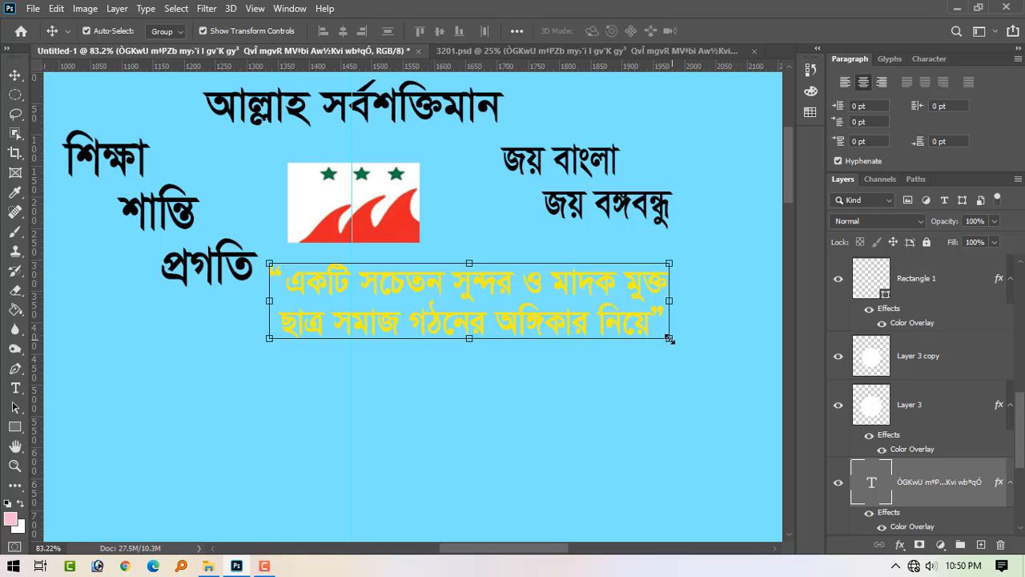
pyautogui.moveTo(669, 339); pyautogui.dragTo(545, 314)
# Step: Change the quote's Color Overlay from yellow to red, about #fb0404
pyautogui.doubleClick(997, 483)
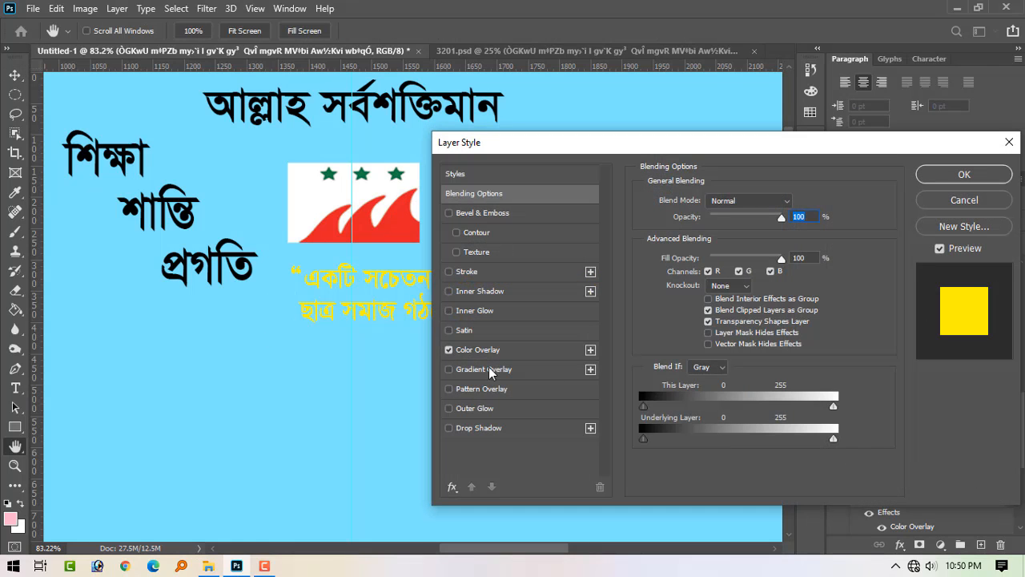
pyautogui.click(493, 352)
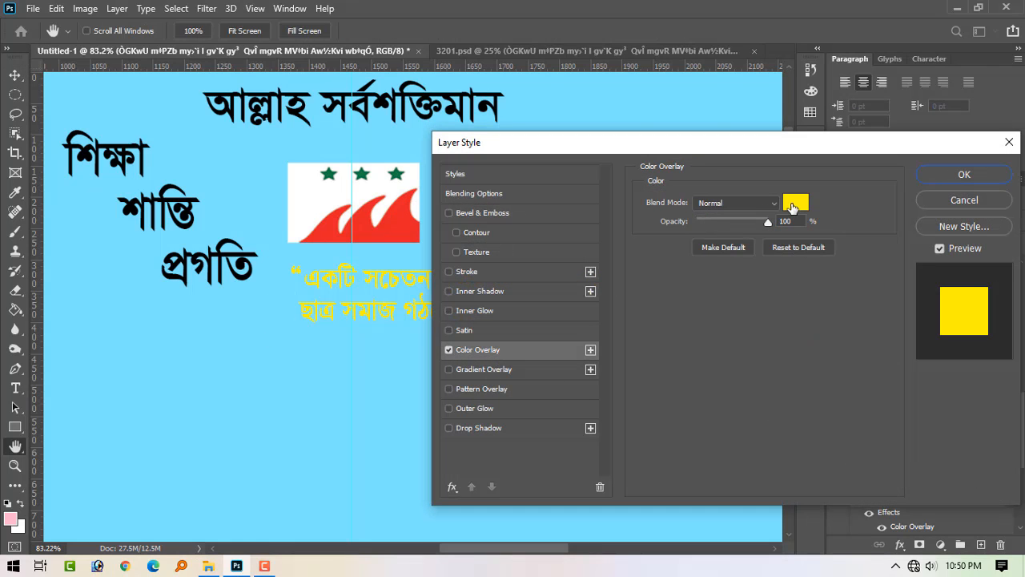
pyautogui.click(794, 203)
pyautogui.click(694, 395)
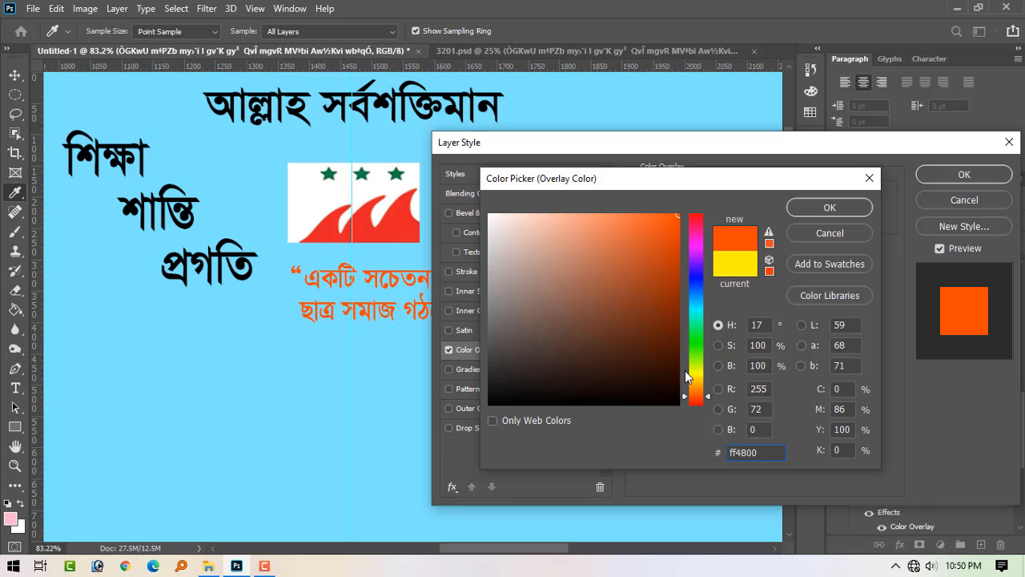
pyautogui.moveTo(693, 377); pyautogui.dragTo(698, 406)
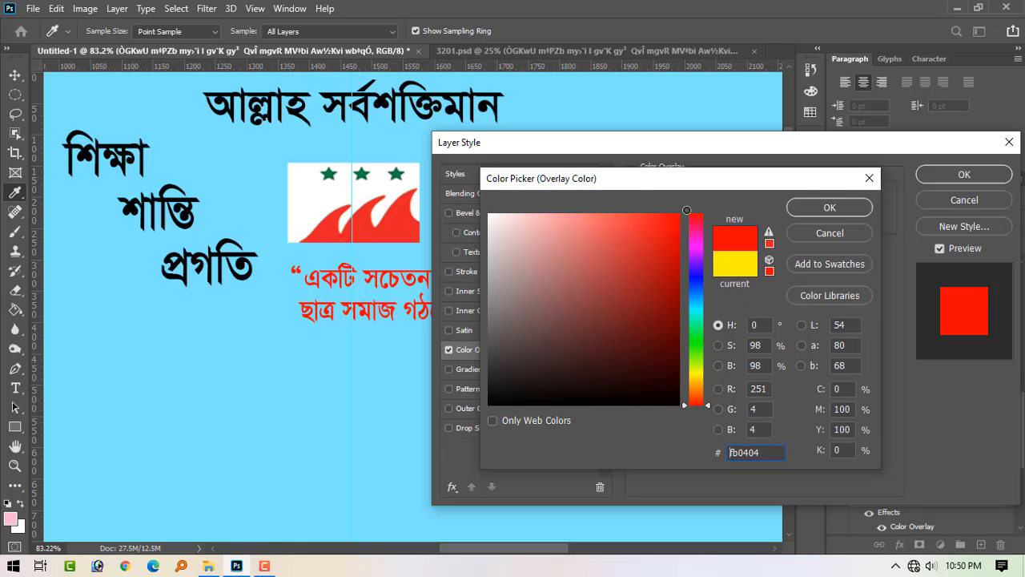
pyautogui.press('Return')
# Step: Add a white 2 px Stroke positioned Outside to the quote and apply the layer style
pyautogui.click(483, 271)
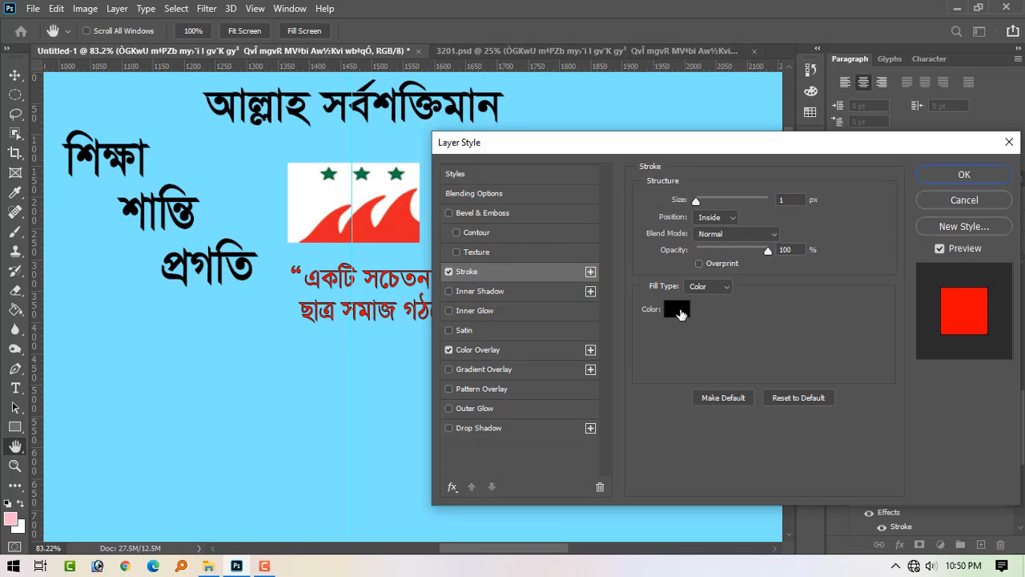
pyautogui.click(680, 310)
pyautogui.click(490, 214)
pyautogui.click(829, 208)
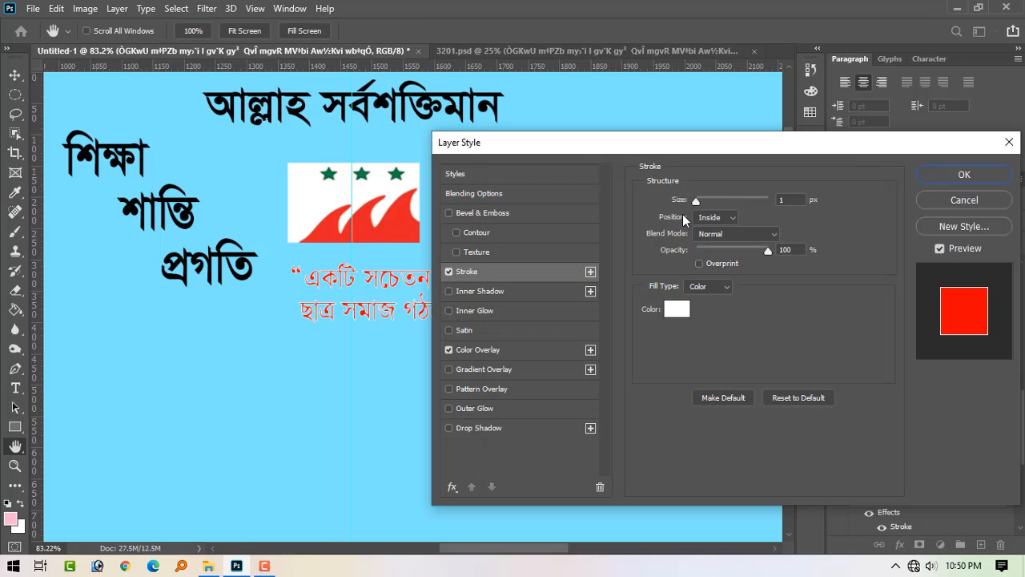
pyautogui.write('2')
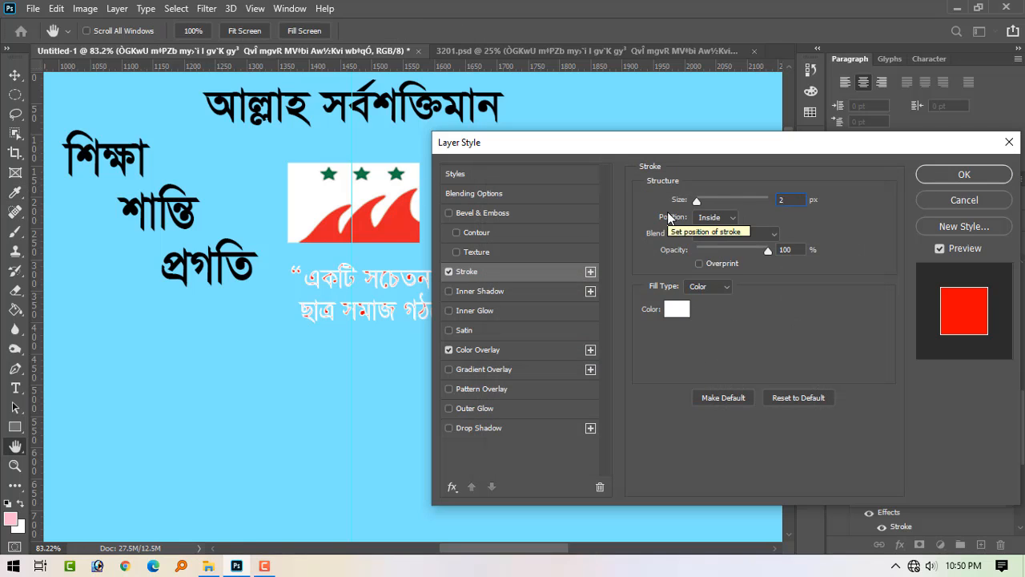
pyautogui.moveTo(767, 251); pyautogui.dragTo(901, 250)
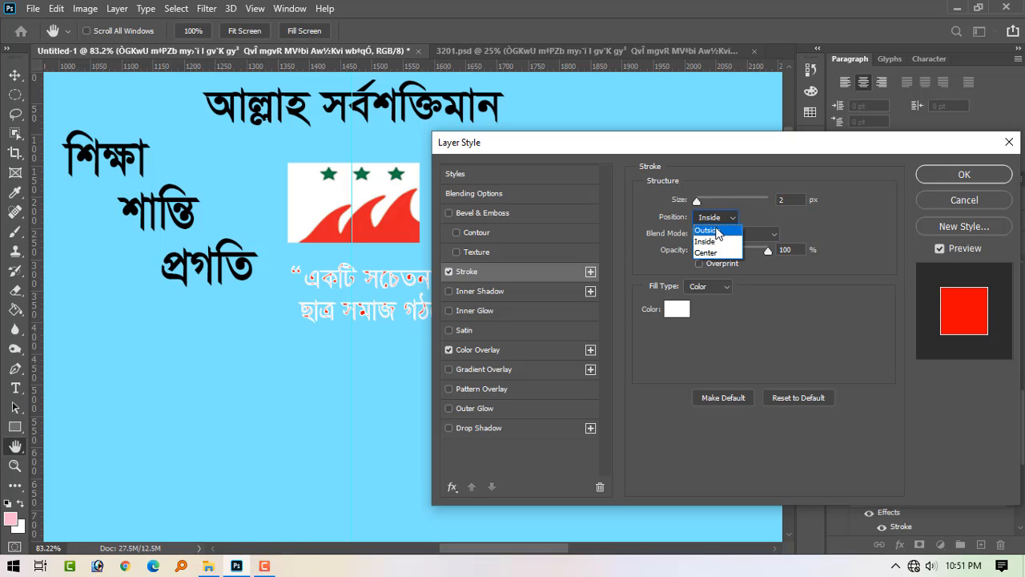
pyautogui.click(716, 231)
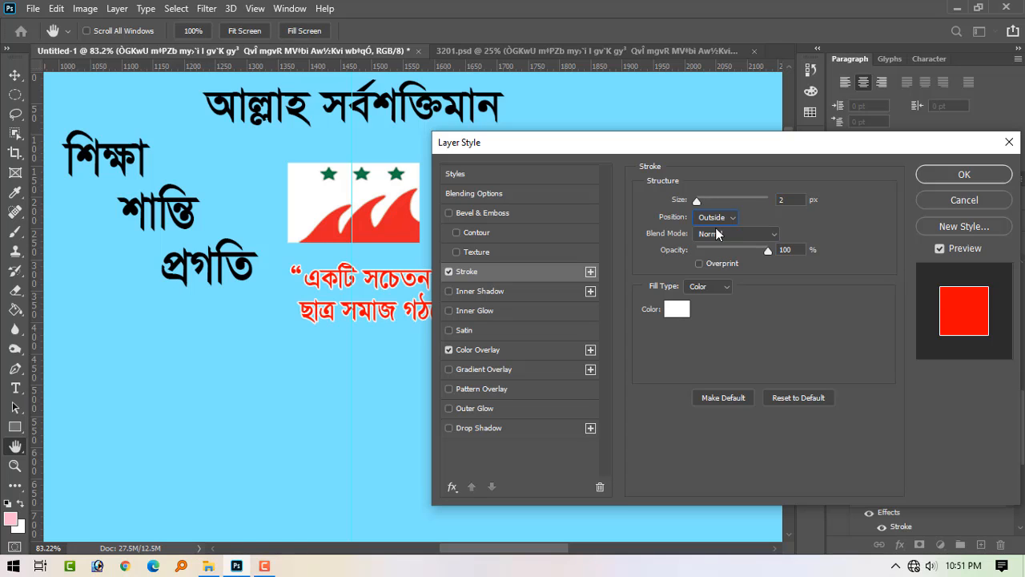
pyautogui.click(953, 176)
# Step: Shrink the flag emblem to about 73% width and 68% height, keeping it on the guide just below the heading
pyautogui.hotkey('ctrl', '-')
pyautogui.hotkey('ctrl', '-')
pyautogui.hotkey('ctrl', '-')
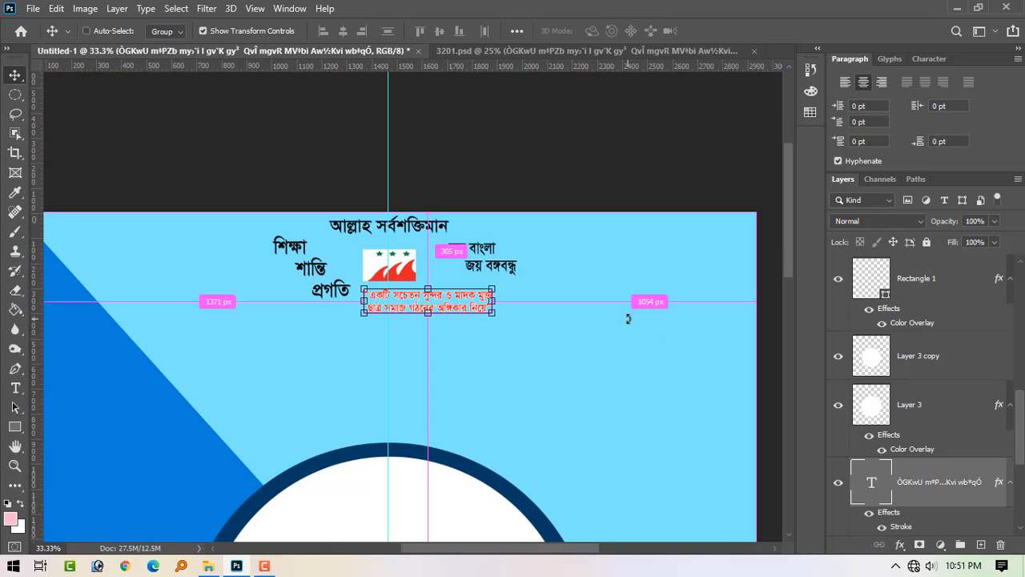
pyautogui.moveTo(433, 279); pyautogui.dragTo(472, 280)
pyautogui.keyDown('ctrl'); pyautogui.click(385, 268); pyautogui.keyUp('ctrl')
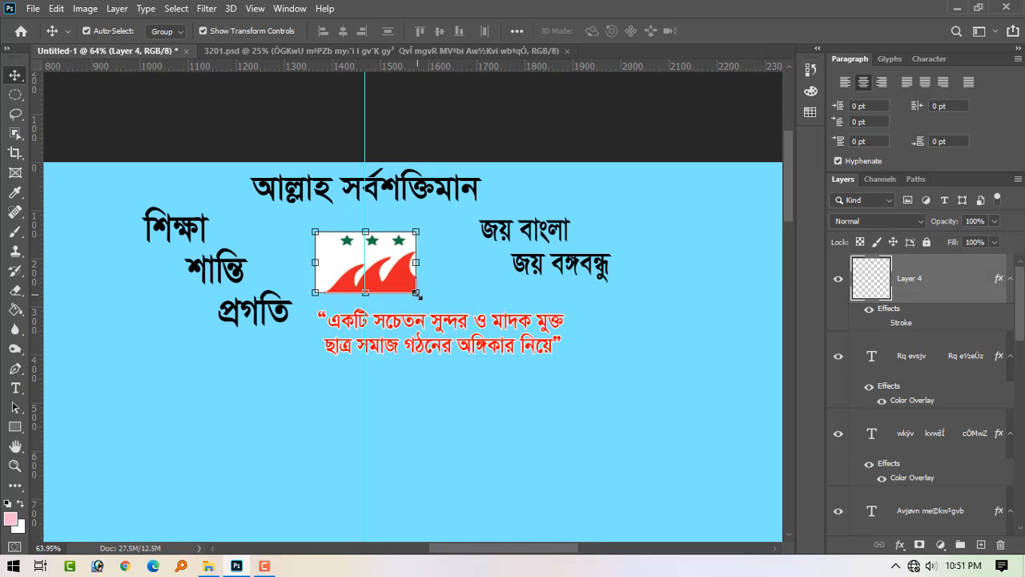
pyautogui.moveTo(416, 294); pyautogui.dragTo(382, 235)
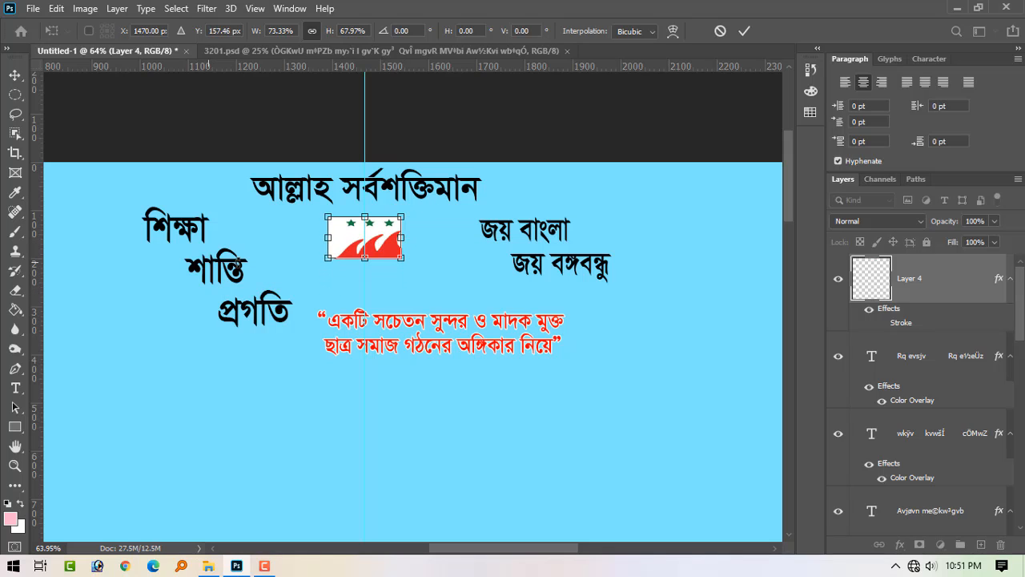
pyautogui.press('Return')
# Step: Scale down the three-line "শিক্ষা শান্তি প্রগতি" slogan and keep it level with the flag emblem
pyautogui.click(213, 267)
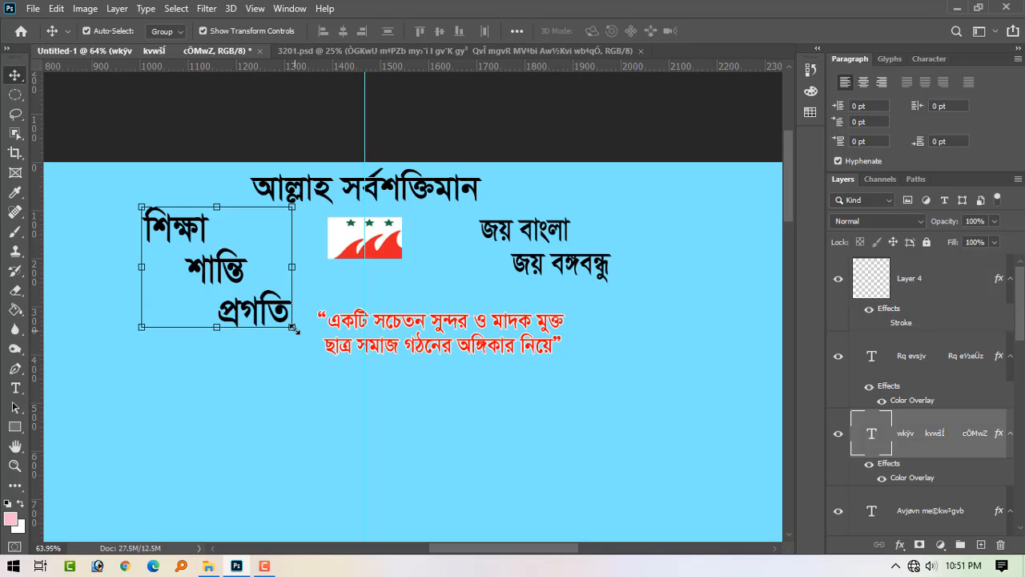
pyautogui.moveTo(294, 329); pyautogui.dragTo(256, 302)
pyautogui.moveTo(193, 263); pyautogui.dragTo(193, 236)
pyautogui.press('Return')
# Step: Scale the two-line "জয় বাংলা" slogan to about 72% and move it up beside the flag emblem
pyautogui.click(607, 276)
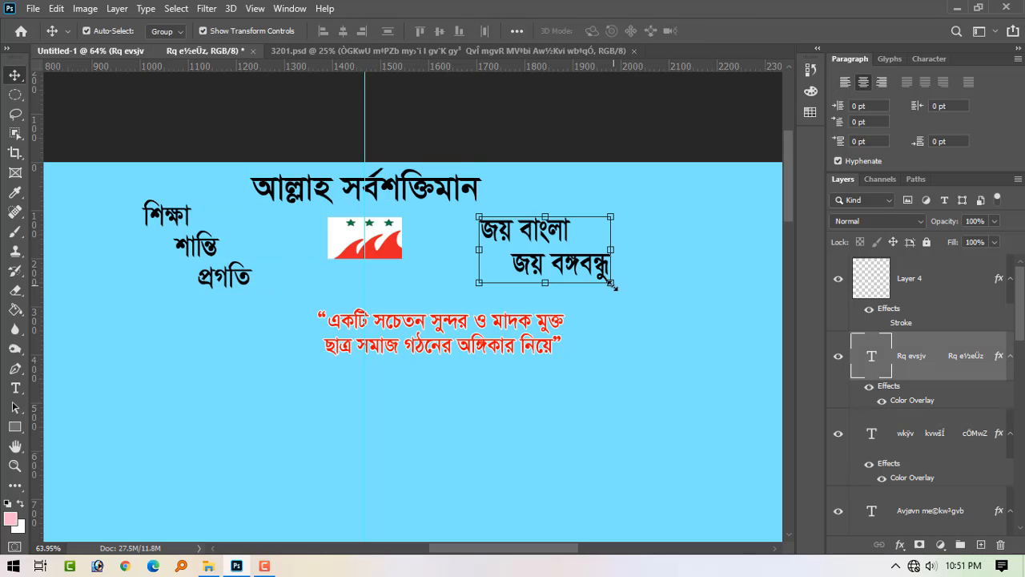
pyautogui.moveTo(613, 286); pyautogui.dragTo(562, 265)
pyautogui.moveTo(526, 233); pyautogui.dragTo(527, 229)
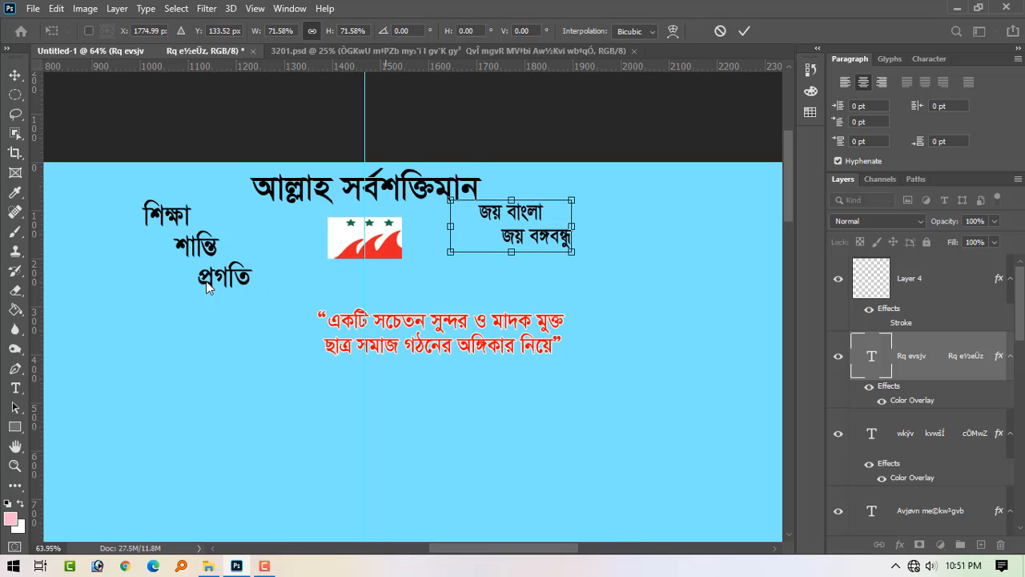
# Step: Move the three-line slogan closer to the flag emblem and raise the red quote directly beneath the emblem
pyautogui.click(184, 215)
pyautogui.moveTo(158, 219); pyautogui.dragTo(187, 210)
pyautogui.moveTo(449, 324); pyautogui.dragTo(427, 287)
pyautogui.click(587, 399)
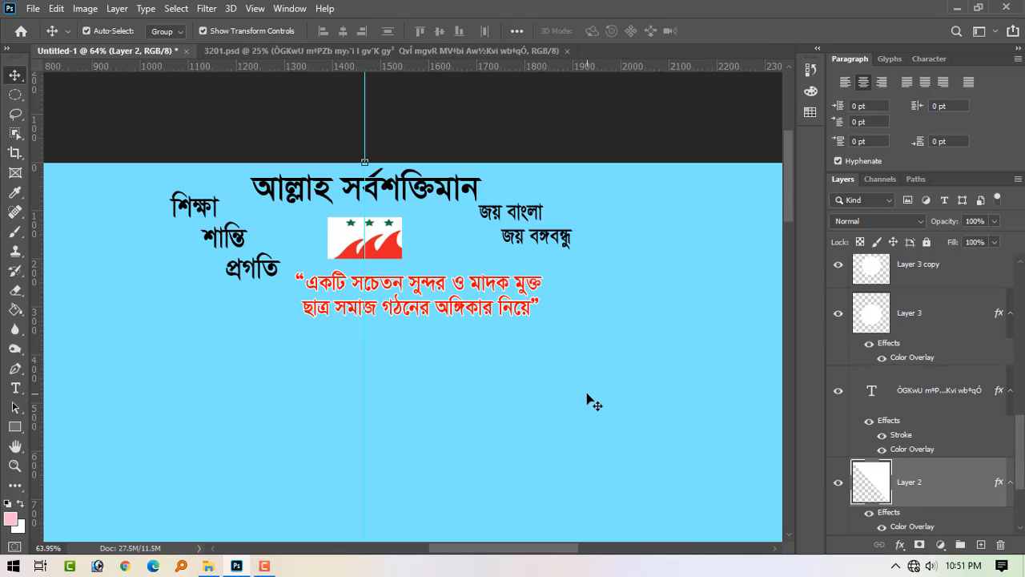
# Step: Copy the "বাংলাদেশ ছাত্রলীগ" and "মেলান্দহ উপজেলা শাখা’র" title lines from 3201.psd into Untitled-1, below the quote
pyautogui.hotkey('ctrl', '-')
pyautogui.hotkey('ctrl', '-')
pyautogui.hotkey('ctrl', '-')
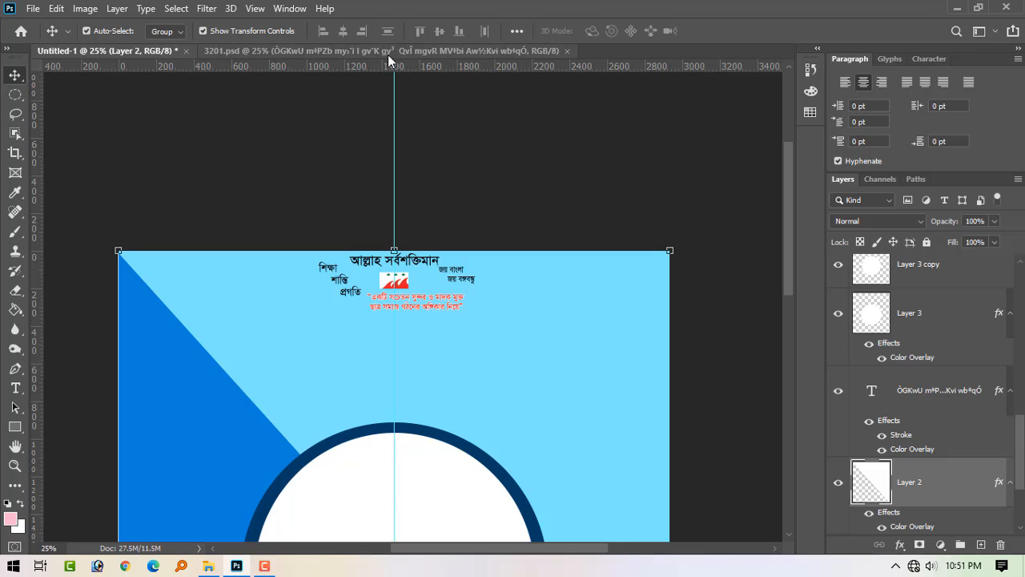
pyautogui.click(262, 50)
pyautogui.moveTo(387, 215); pyautogui.dragTo(417, 168)
pyautogui.scroll(3, 417, 168)
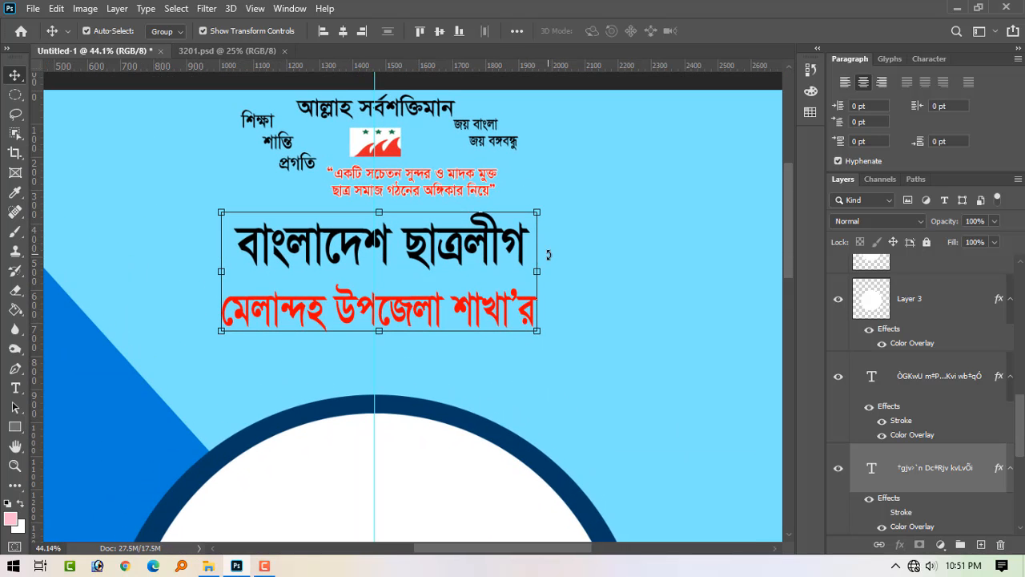
# Step: Stretch both title lines to about 128% width and 75% height, centred on the vertical guide just below the quote
pyautogui.moveTo(539, 271); pyautogui.dragTo(569, 271)
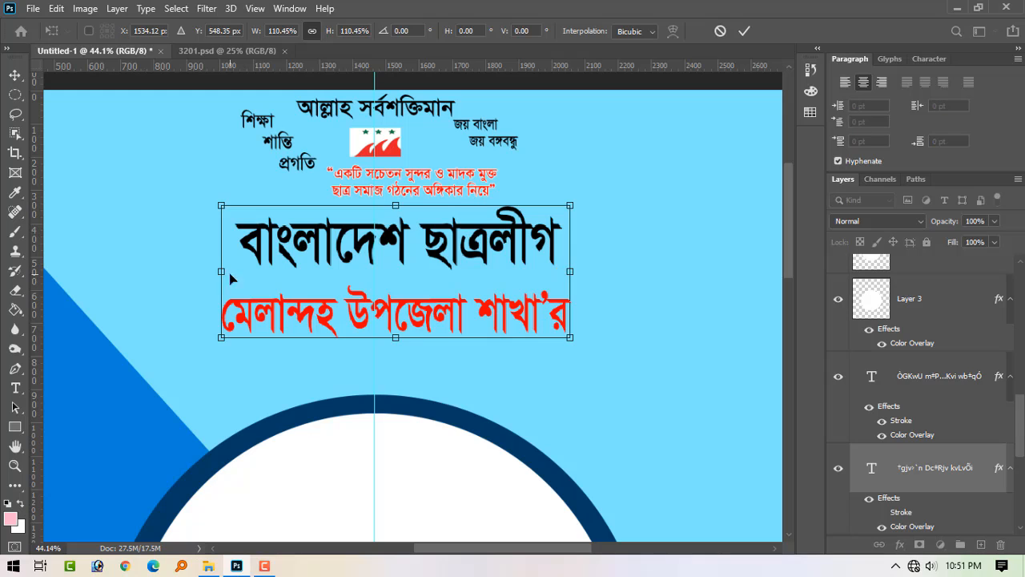
pyautogui.moveTo(221, 271); pyautogui.dragTo(209, 271)
pyautogui.moveTo(390, 340); pyautogui.dragTo(390, 291)
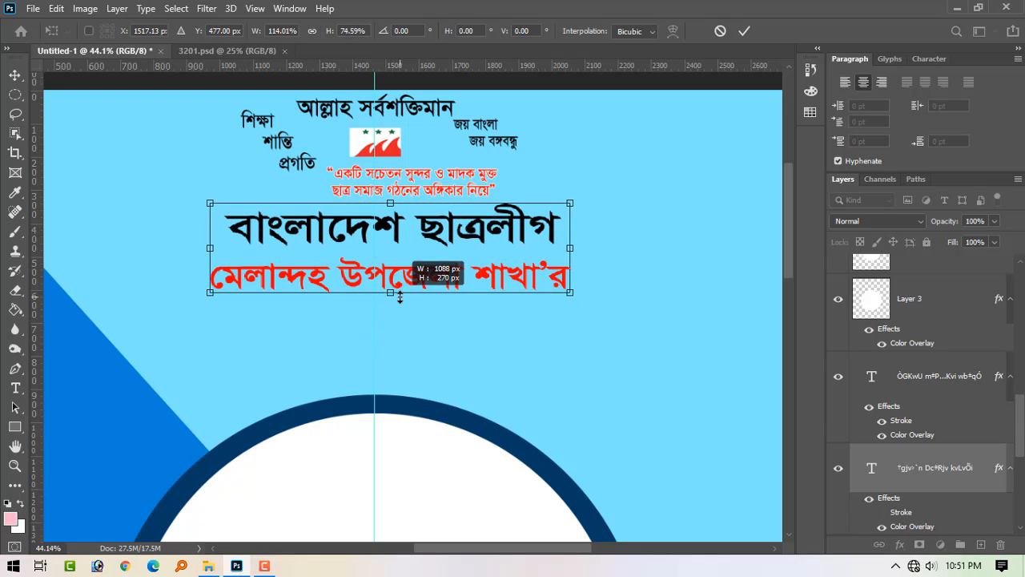
pyautogui.moveTo(214, 250); pyautogui.dragTo(199, 249)
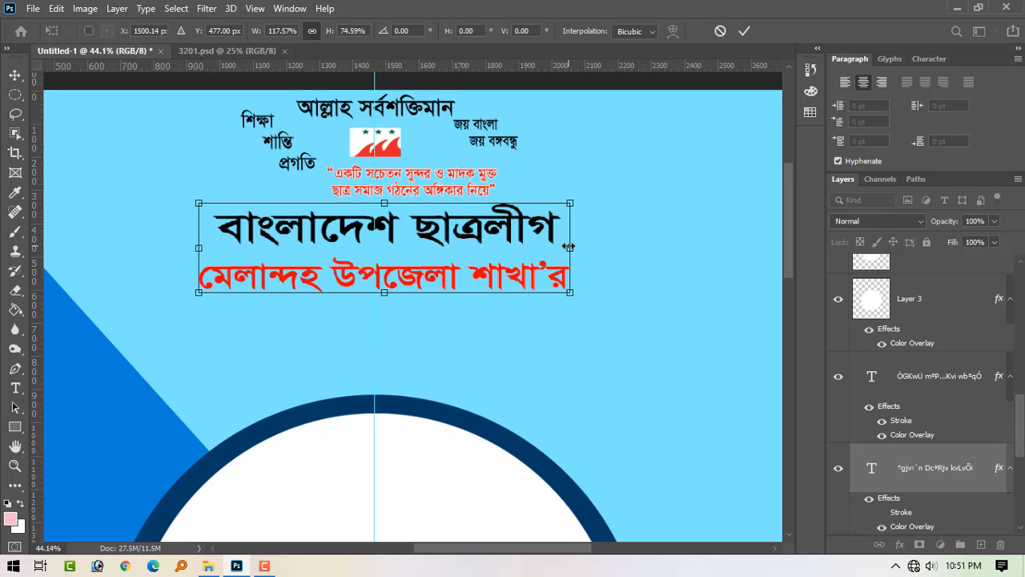
pyautogui.moveTo(568, 247); pyautogui.dragTo(605, 245)
pyautogui.moveTo(500, 245); pyautogui.dragTo(475, 238)
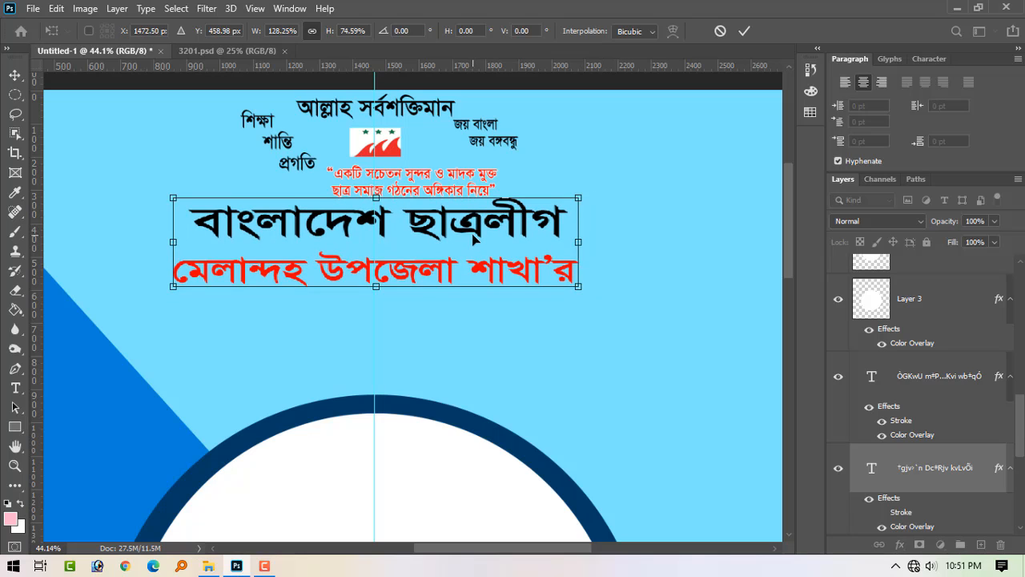
pyautogui.press('Return')
# Step: Add a 7 px white outside stroke to the red "মেলান্দহ উপজেলা শাখা’র" line
pyautogui.click(397, 272)
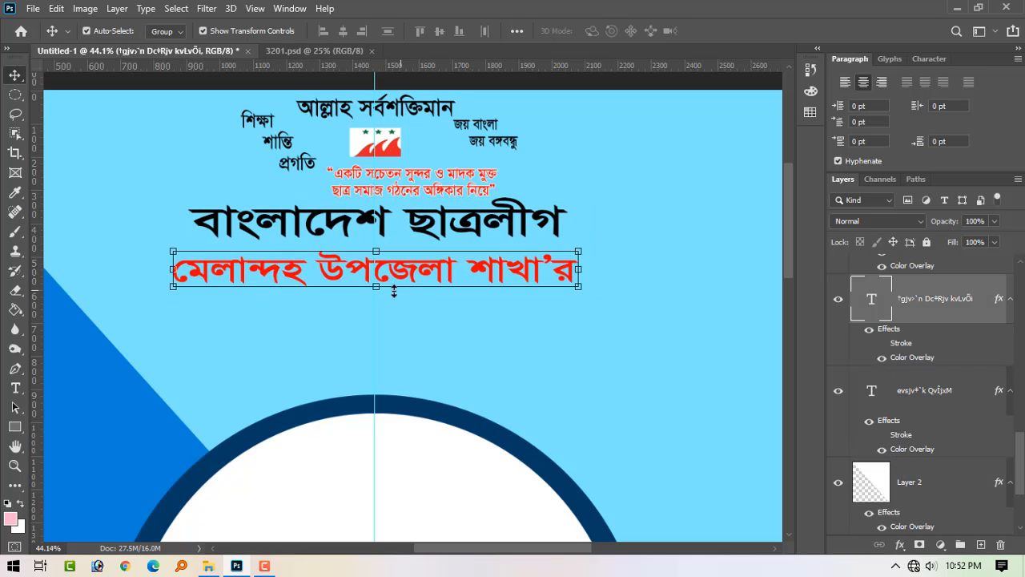
pyautogui.doubleClick(998, 299)
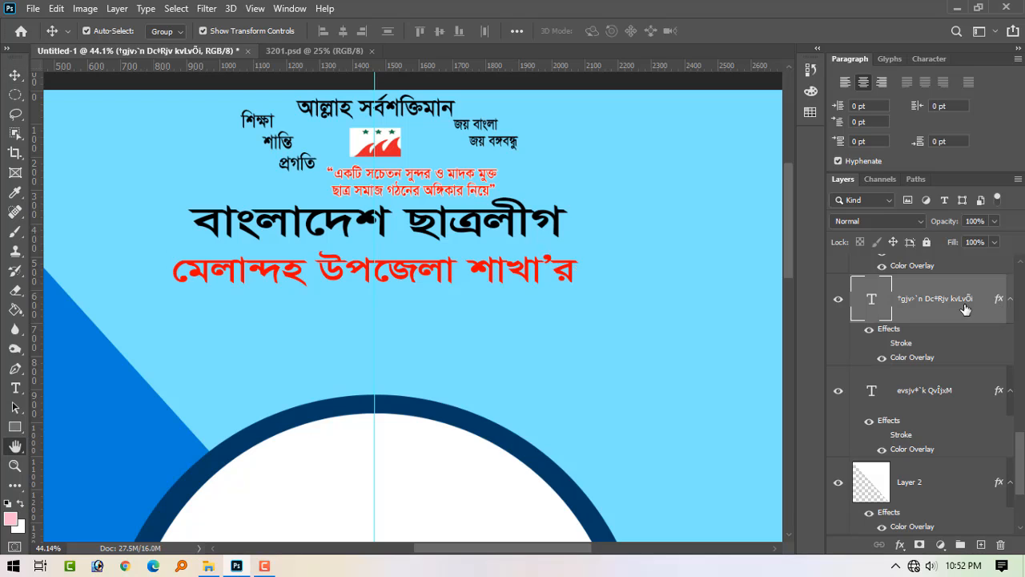
pyautogui.click(588, 271)
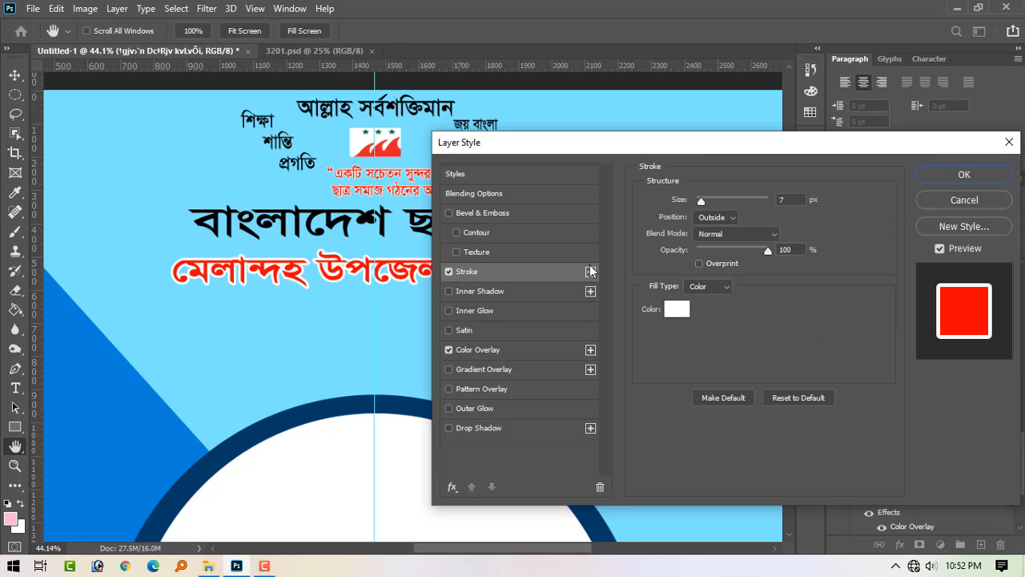
pyautogui.click(966, 172)
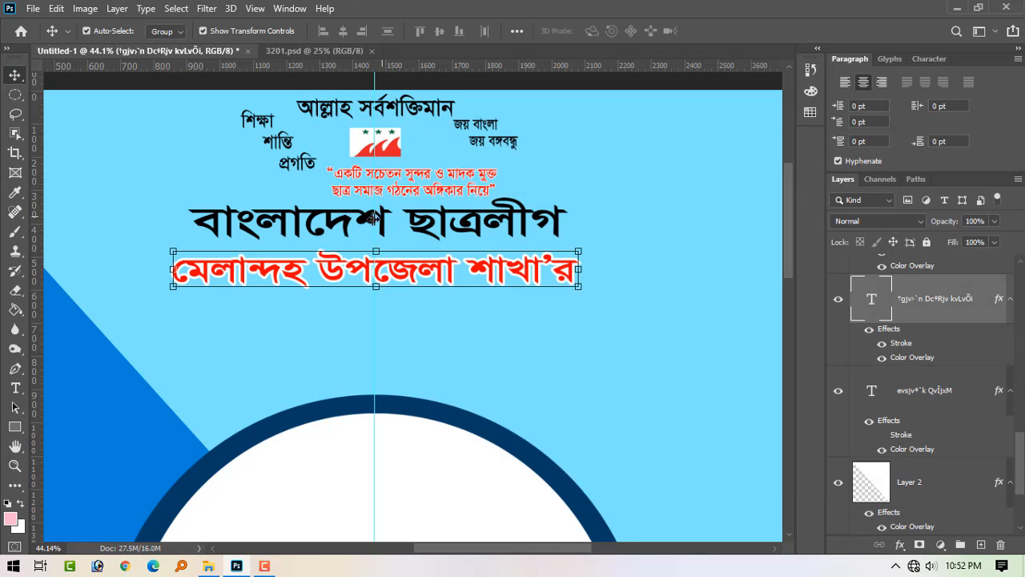
# Step: Add an 8 px white outside stroke to the black "বাংলাদেশ ছাত্রলীগ" title
pyautogui.click(364, 222)
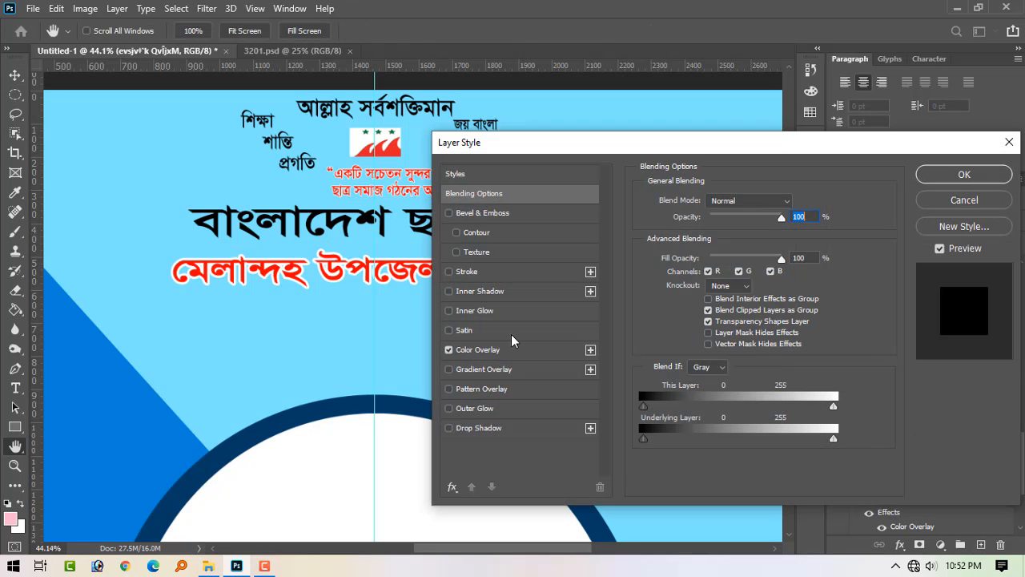
pyautogui.click(486, 272)
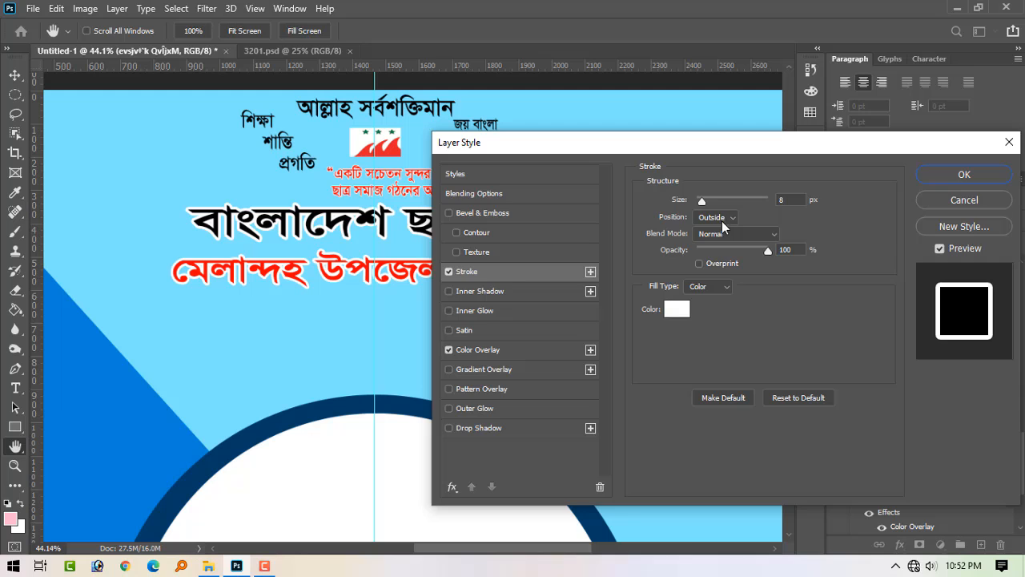
pyautogui.click(945, 181)
pyautogui.hotkey('ctrl', '-')
pyautogui.hotkey('ctrl', '-')
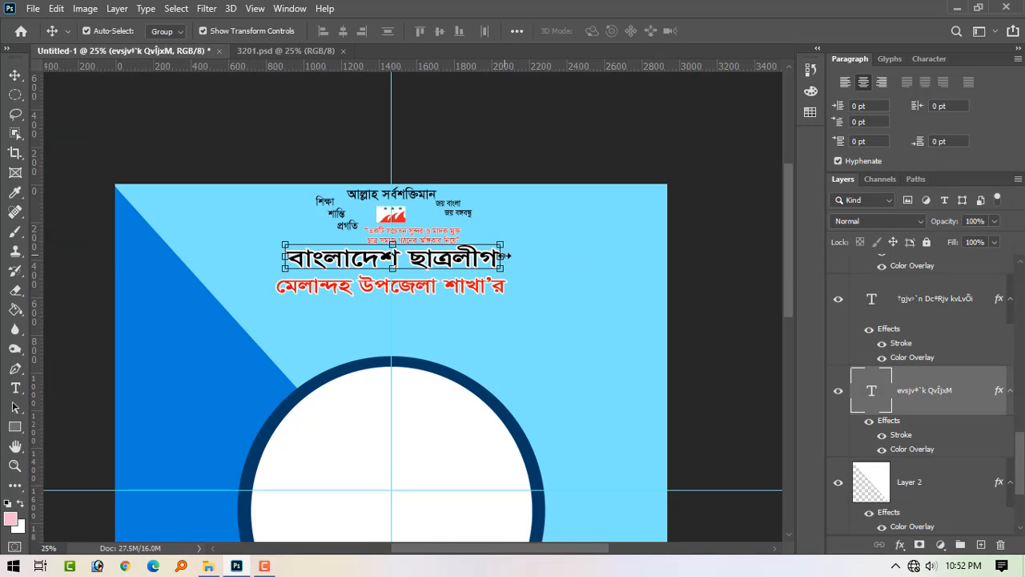
# Step: Copy the red "বার্ষিক সম্মেলন" heading and its "সফল হোক স্বার্থক হোক" tagline from 3201.psd into Untitled-1, below the titles
pyautogui.click(501, 255)
pyautogui.click(743, 32)
pyautogui.click(281, 50)
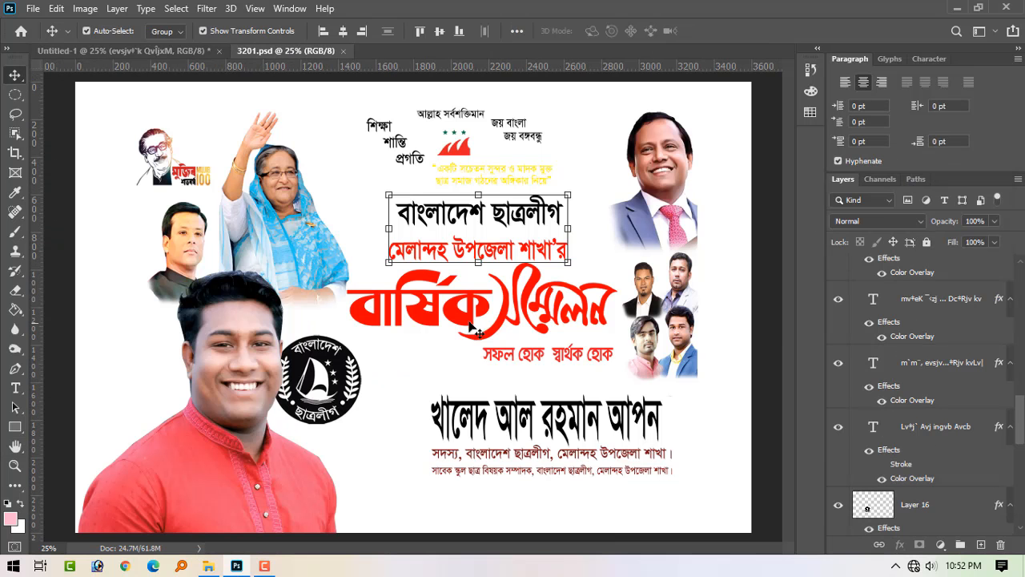
pyautogui.moveTo(536, 365); pyautogui.dragTo(459, 226)
pyautogui.hotkey('ctrl', 'z')
pyautogui.keyDown('ctrl'); pyautogui.click(465, 227); pyautogui.keyUp('ctrl')
# Step: Scale the "বার্ষিক সম্মেলন" heading to about 90% width and 65% height between the title lines and the circle
pyautogui.keyDown('shift'); pyautogui.click(345, 239); pyautogui.keyUp('shift')
pyautogui.moveTo(403, 265); pyautogui.dragTo(404, 236)
pyautogui.moveTo(260, 213); pyautogui.dragTo(268, 212)
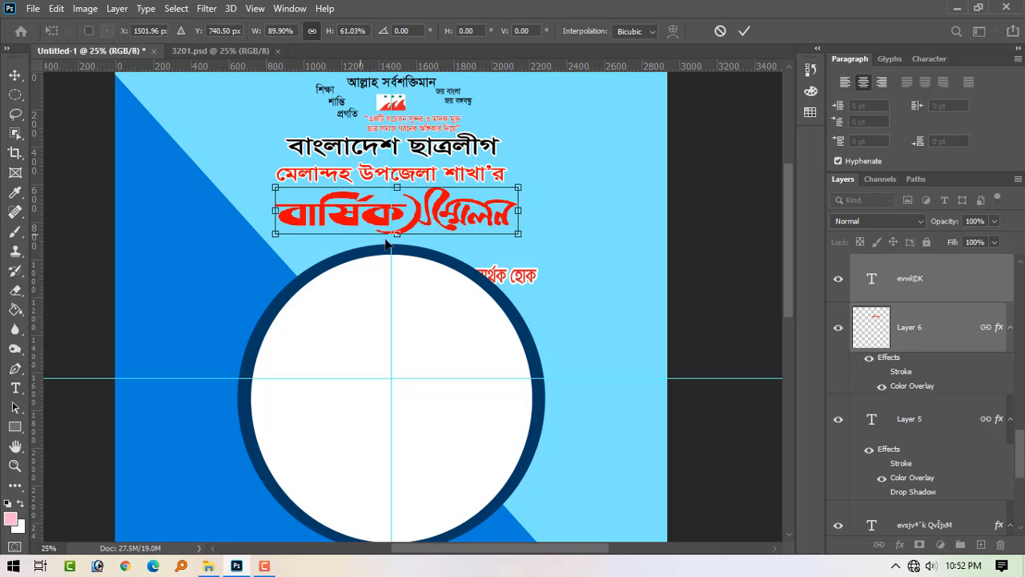
pyautogui.moveTo(397, 236)
pyautogui.mouseDown()
pyautogui.moveTo(336, 239)
pyautogui.moveTo(408, 243)
pyautogui.moveTo(428, 234)
pyautogui.moveTo(425, 245)
pyautogui.moveTo(398, 236)
pyautogui.mouseUp()
pyautogui.scroll(3, 422, 206)
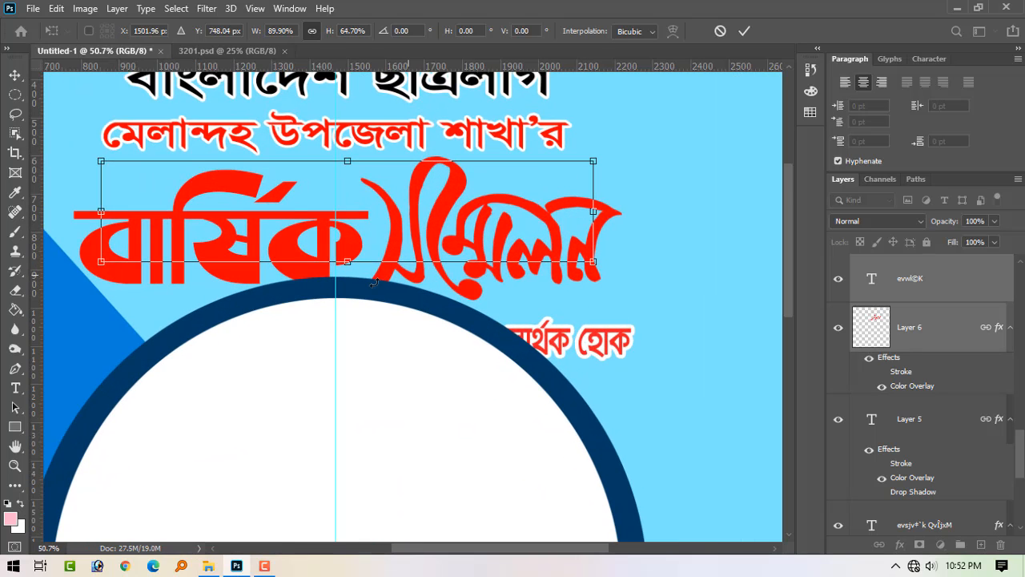
pyautogui.press('Return')
# Step: Move the "সফল হোক স্বার্থক হোক" tagline beneath the heading's right end and scale it down to fit above the ring
pyautogui.moveTo(553, 336); pyautogui.dragTo(588, 274)
pyautogui.moveTo(669, 292); pyautogui.dragTo(600, 291)
pyautogui.moveTo(500, 302); pyautogui.dragTo(501, 298)
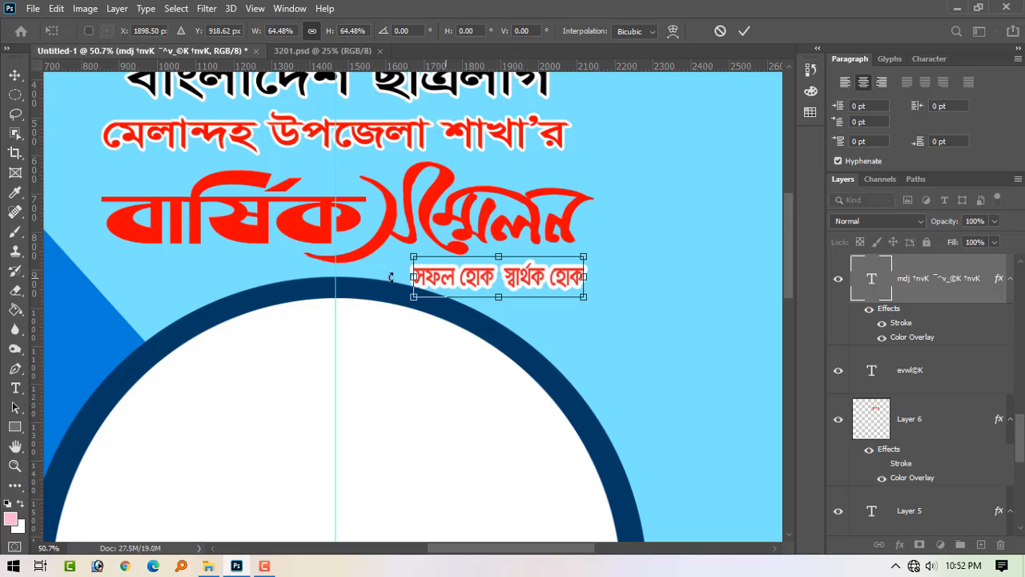
pyautogui.moveTo(411, 254); pyautogui.dragTo(431, 266)
pyautogui.press('Return')
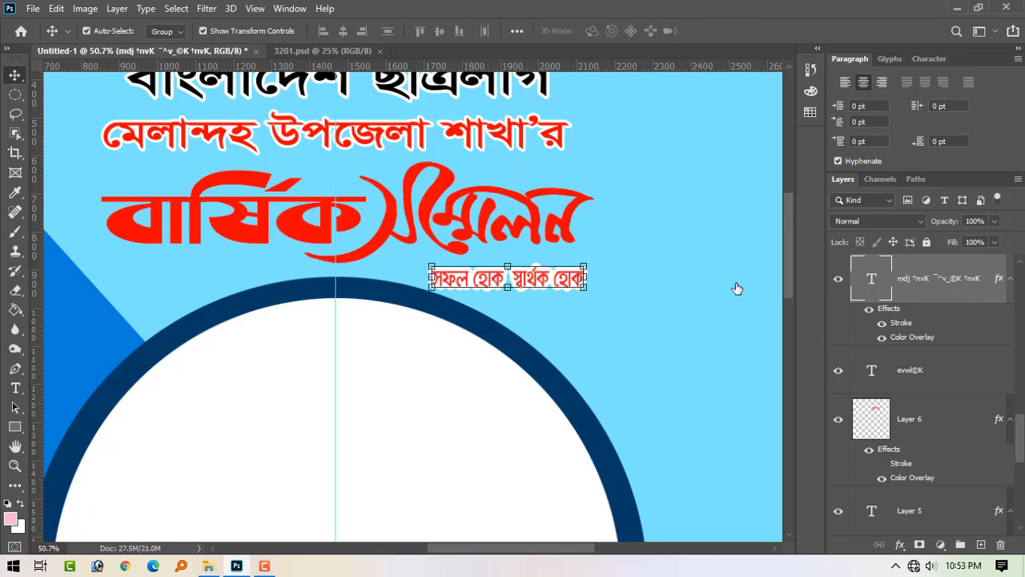
# Step: Set the white stroke of the "সফল হোক স্বার্থক হোক" tagline to 3 px
pyautogui.click(479, 272)
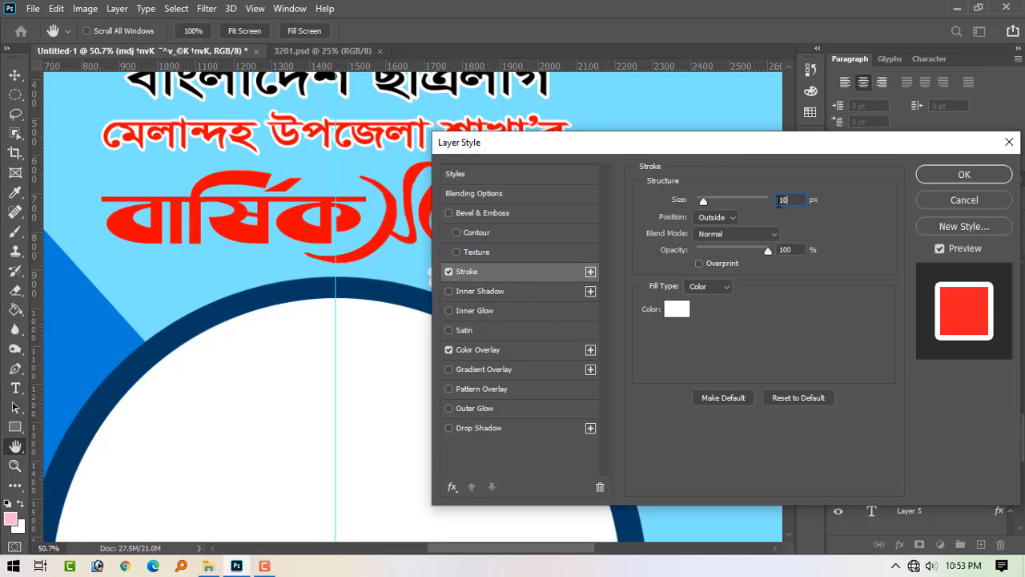
pyautogui.write('3')
pyautogui.click(933, 175)
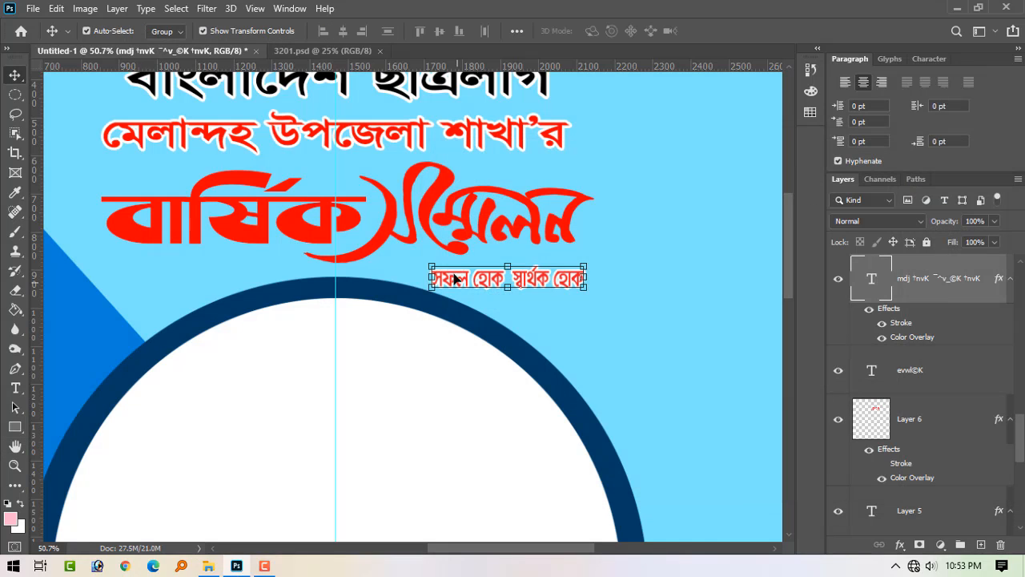
# Step: Merge the "বার্ষিক সম্মেলন" heading layers into one layer and give it a 7 px white outside stroke
pyautogui.click(434, 218)
pyautogui.hotkey('ctrl', 'e')
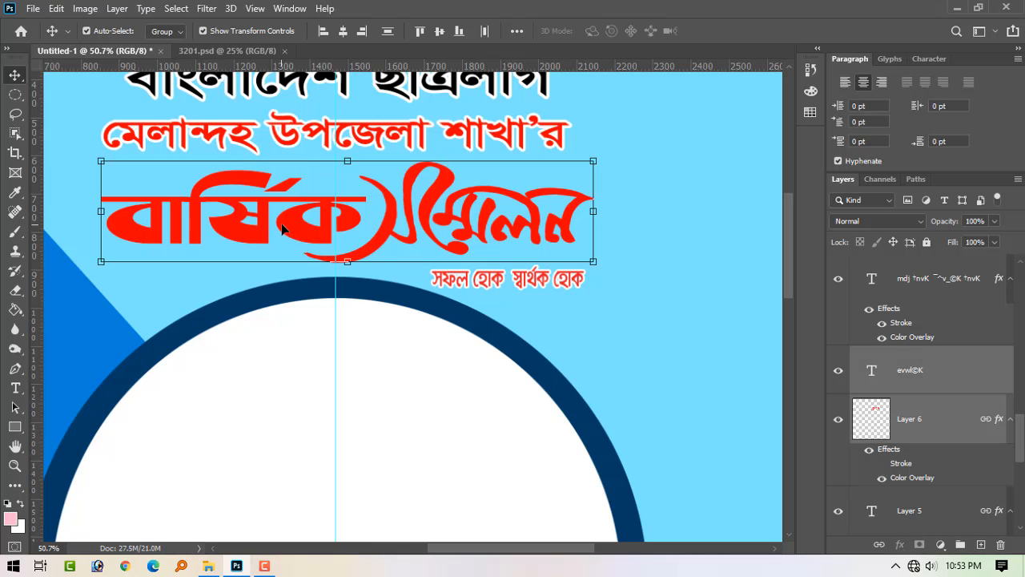
pyautogui.doubleClick(999, 379)
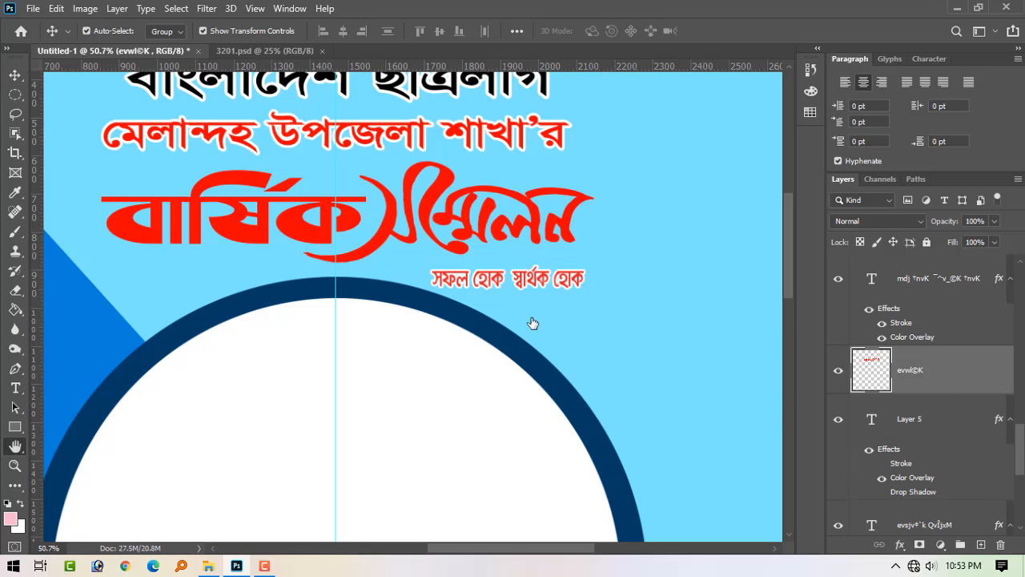
pyautogui.click(472, 271)
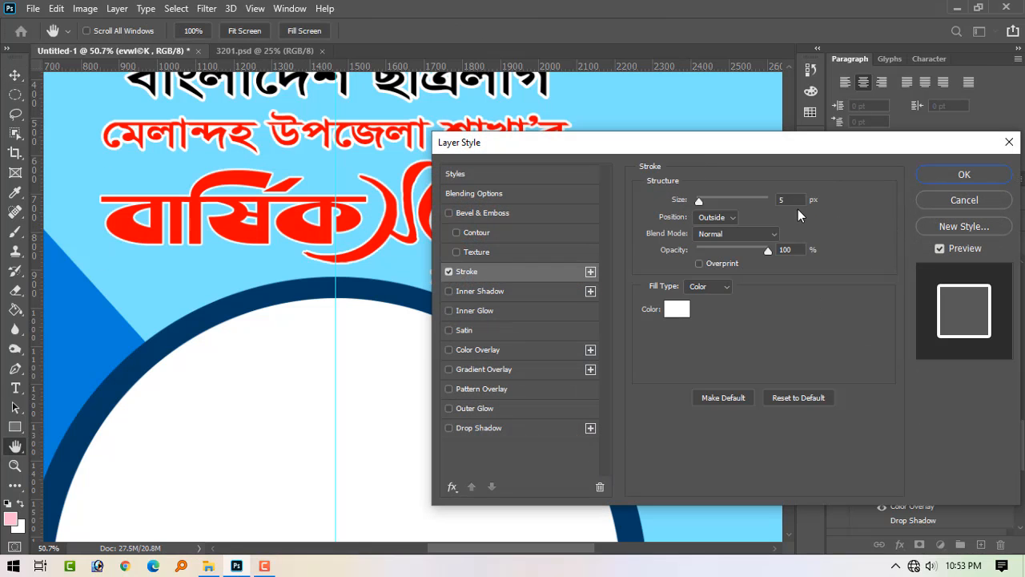
pyautogui.write('7')
pyautogui.press('Return')
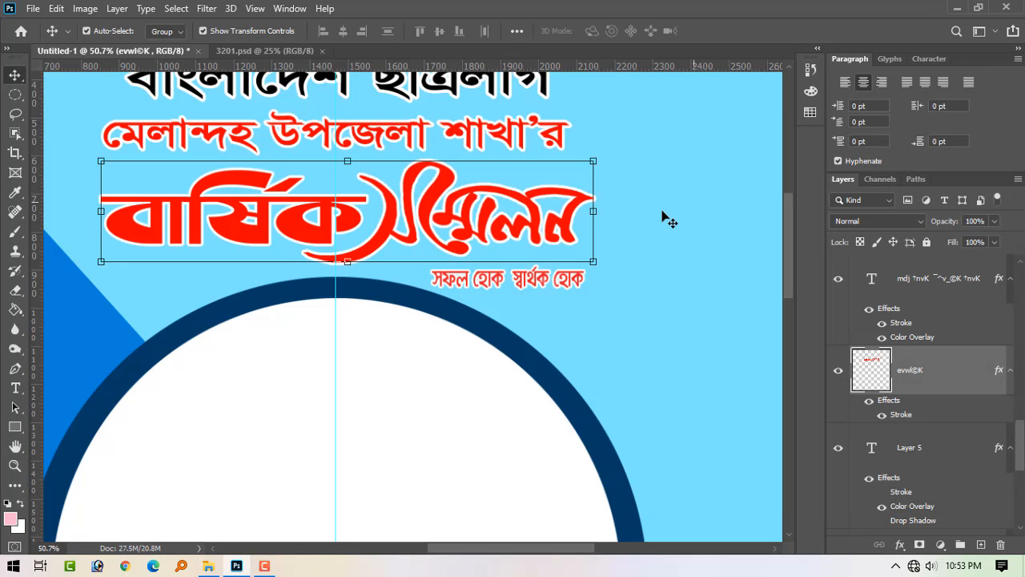
# Step: Recolour the "মেলান্দহ উপজেলা শাখা’র" line's overlay to green with C 100, M 0, Y 100, K 30
pyautogui.click(370, 136)
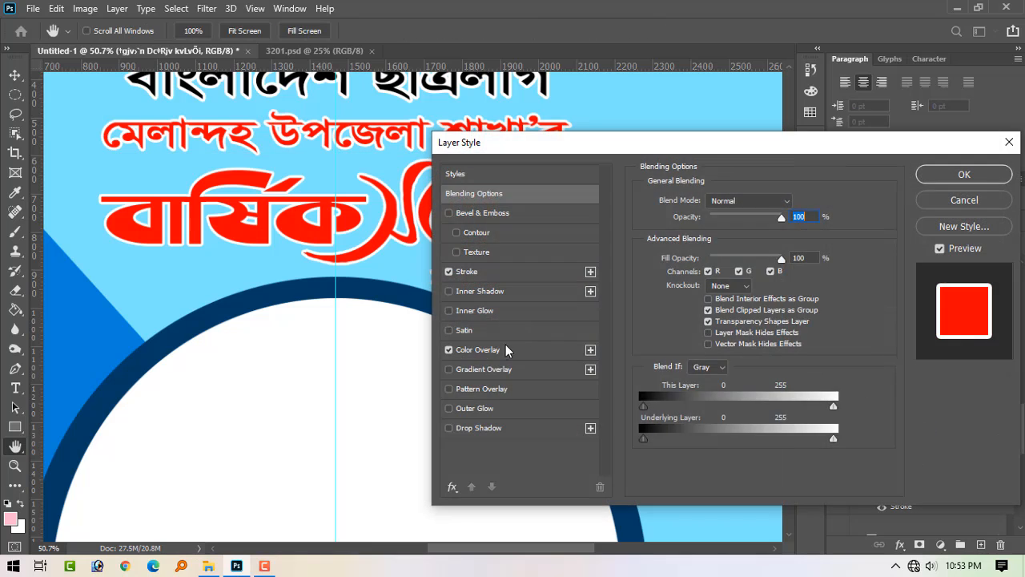
pyautogui.click(504, 350)
pyautogui.click(800, 202)
pyautogui.click(243, 301)
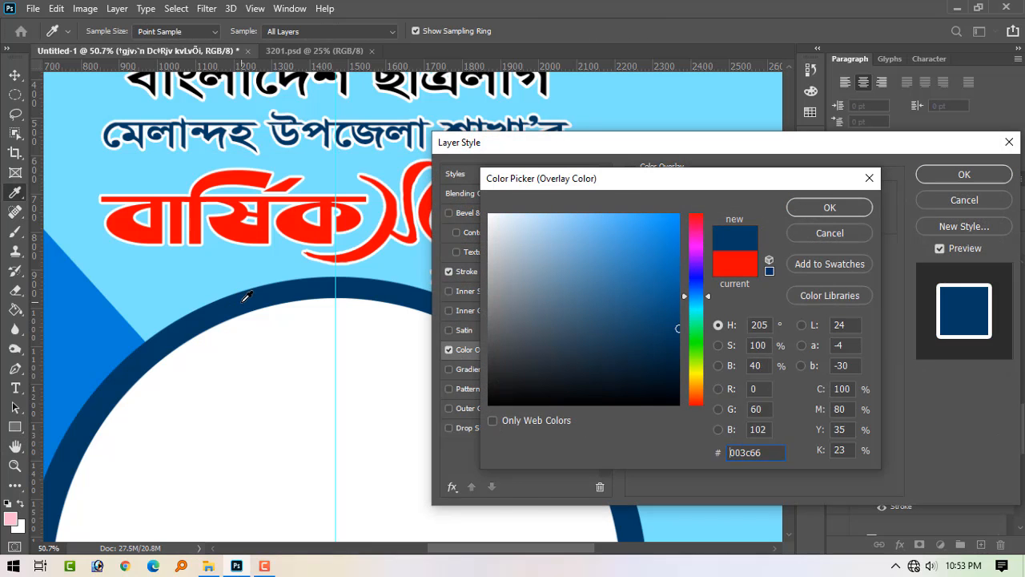
pyautogui.moveTo(680, 395); pyautogui.dragTo(694, 411)
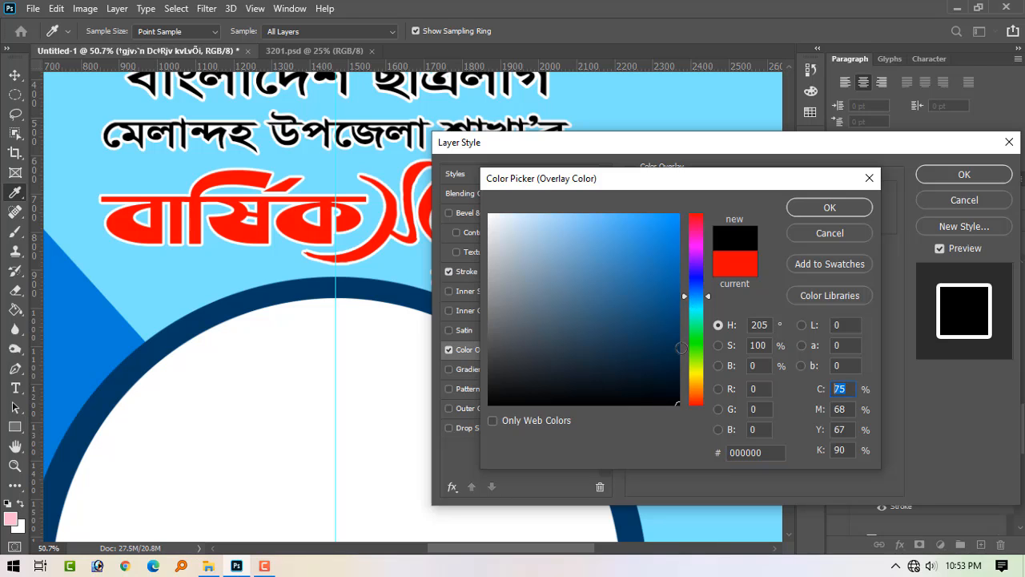
pyautogui.write('100')
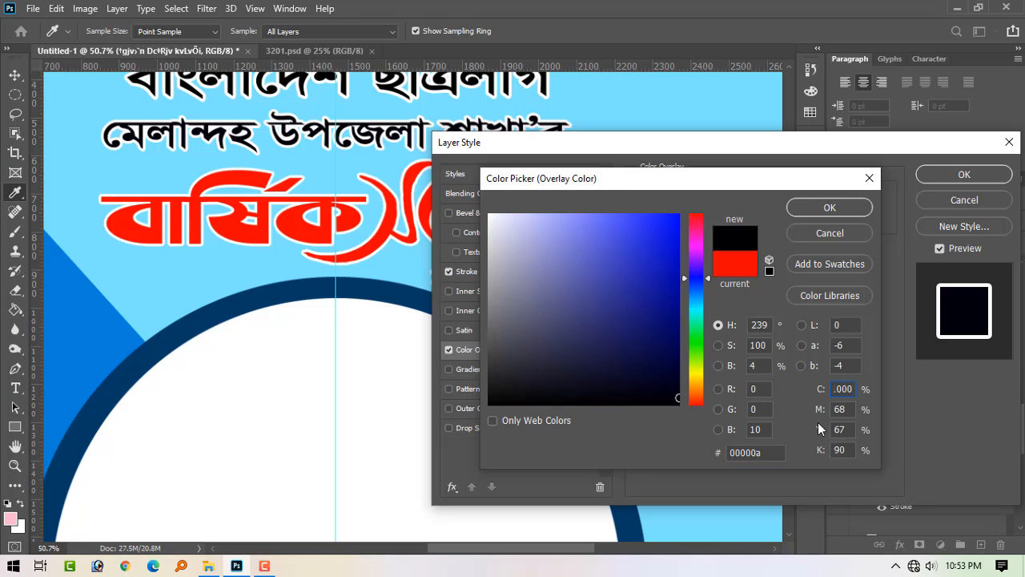
pyautogui.press('Tab')
pyautogui.write('0')
pyautogui.press('Tab')
pyautogui.write('100')
pyautogui.press('Tab')
pyautogui.write('30')
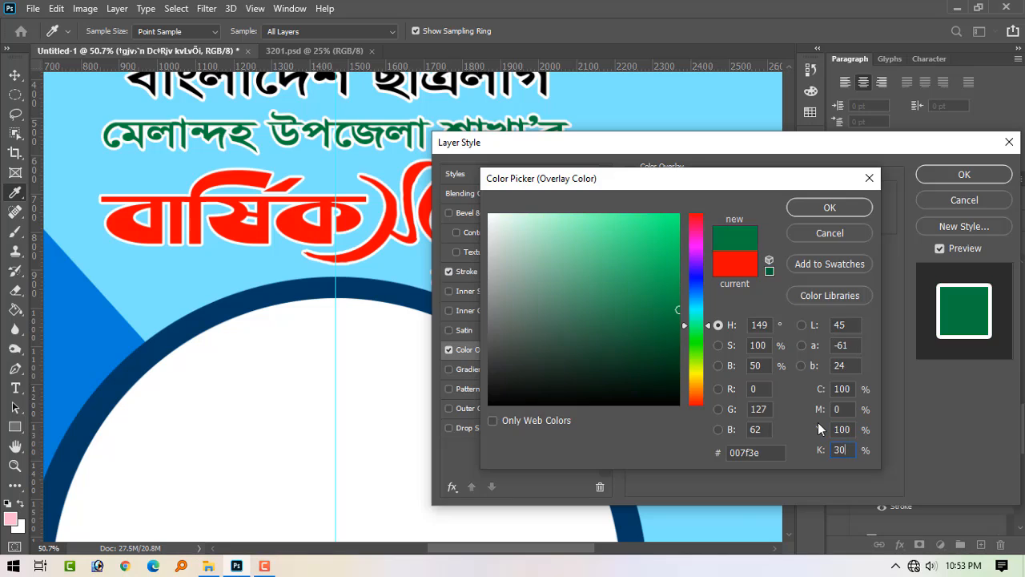
pyautogui.press('Return')
pyautogui.press('Return')
pyautogui.hotkey('ctrl', '0')
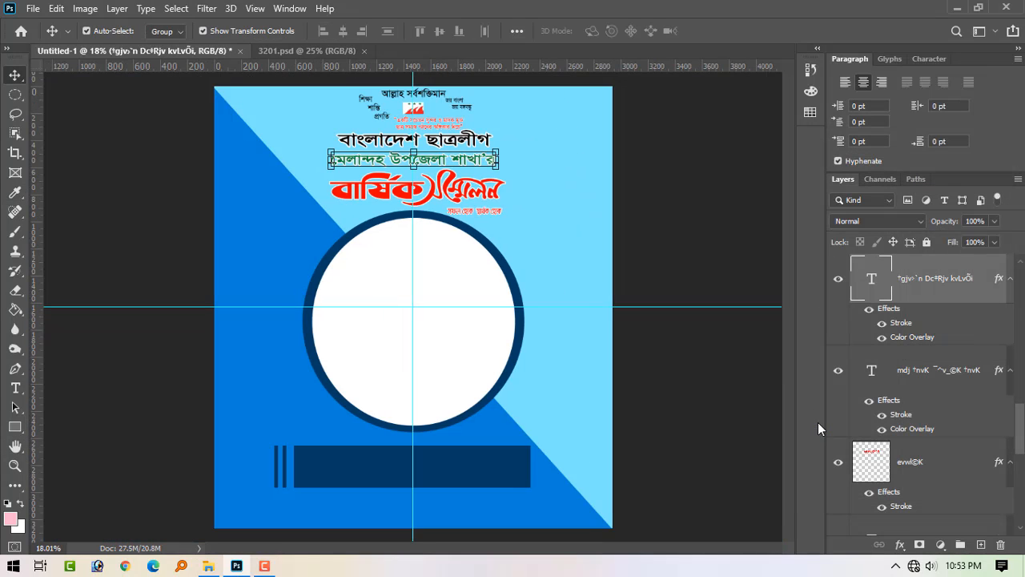
# Step: Change the "মেলান্দহ উপজেলা শাখা’র" line's color overlay to black (000000)
pyautogui.rightClick(552, 273)
pyautogui.click(578, 329)
pyautogui.moveTo(403, 164); pyautogui.dragTo(493, 221)
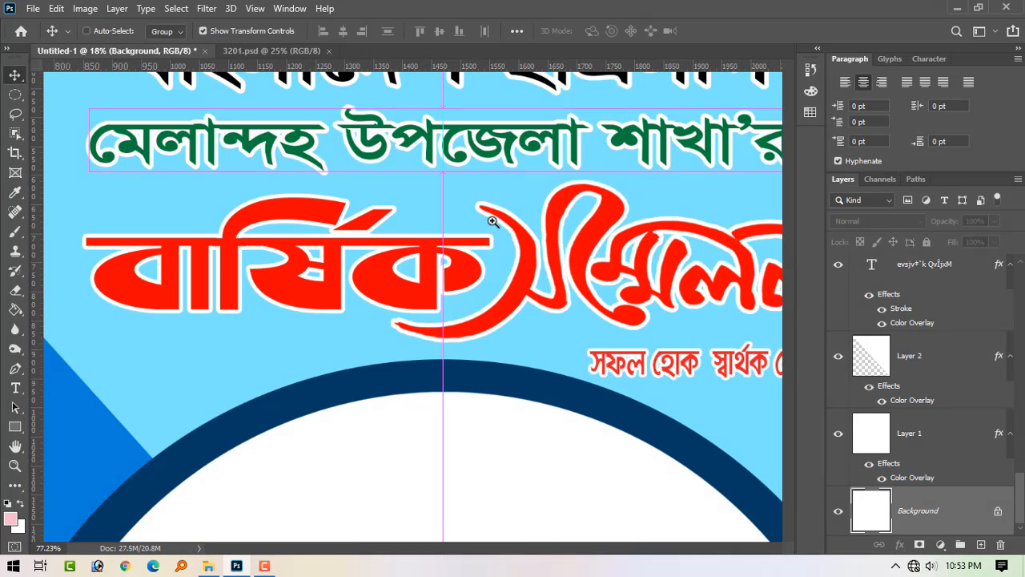
pyautogui.keyDown('ctrl'); pyautogui.click(498, 143); pyautogui.keyUp('ctrl')
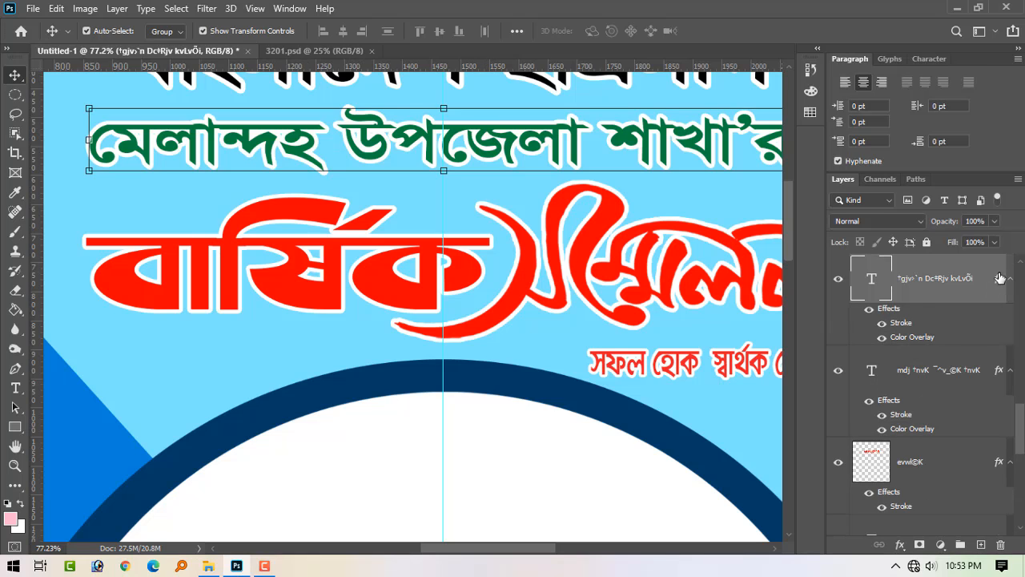
pyautogui.press('F2')
pyautogui.click(530, 351)
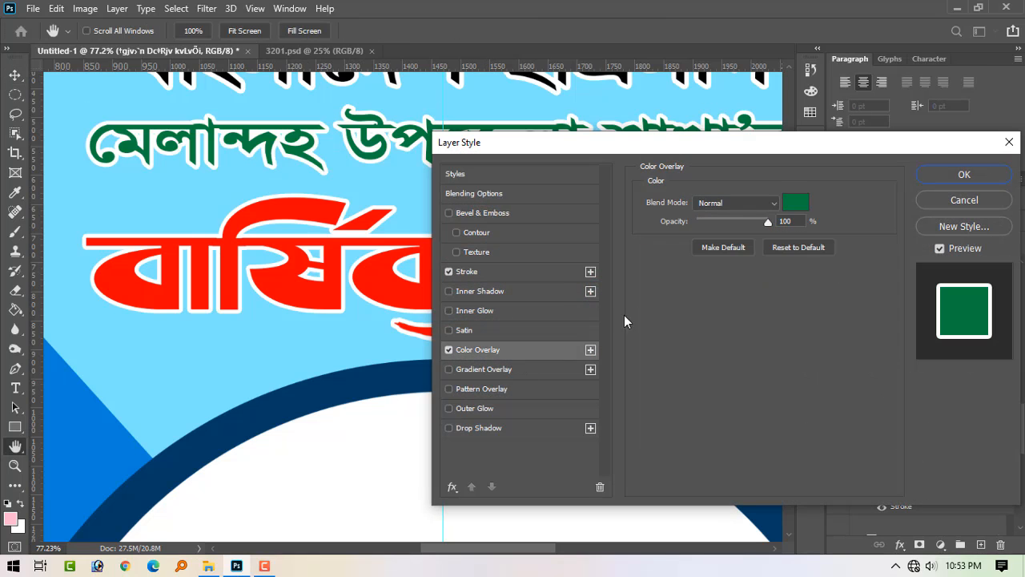
pyautogui.click(791, 210)
pyautogui.moveTo(664, 349); pyautogui.dragTo(687, 410)
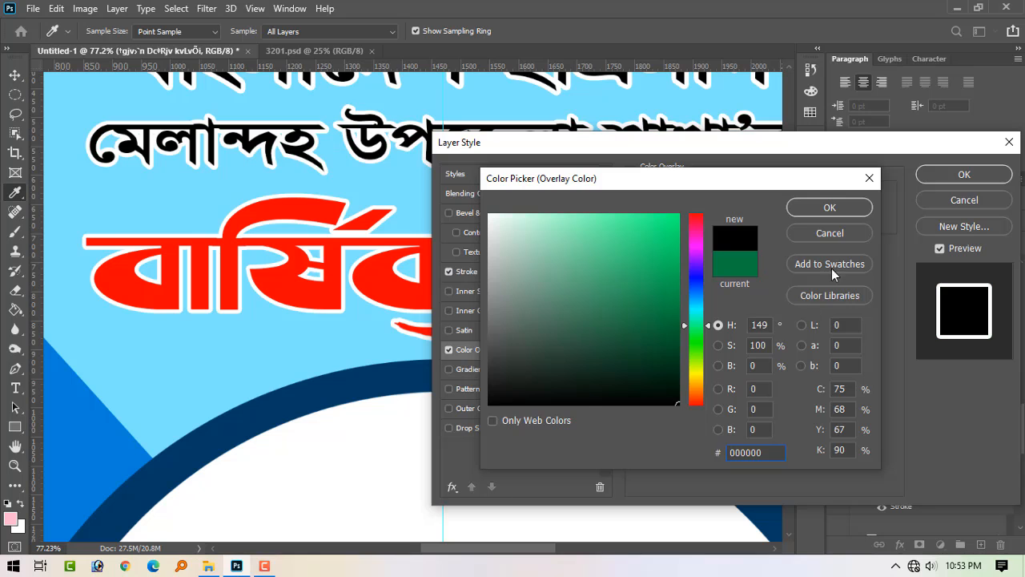
pyautogui.click(829, 208)
pyautogui.click(964, 174)
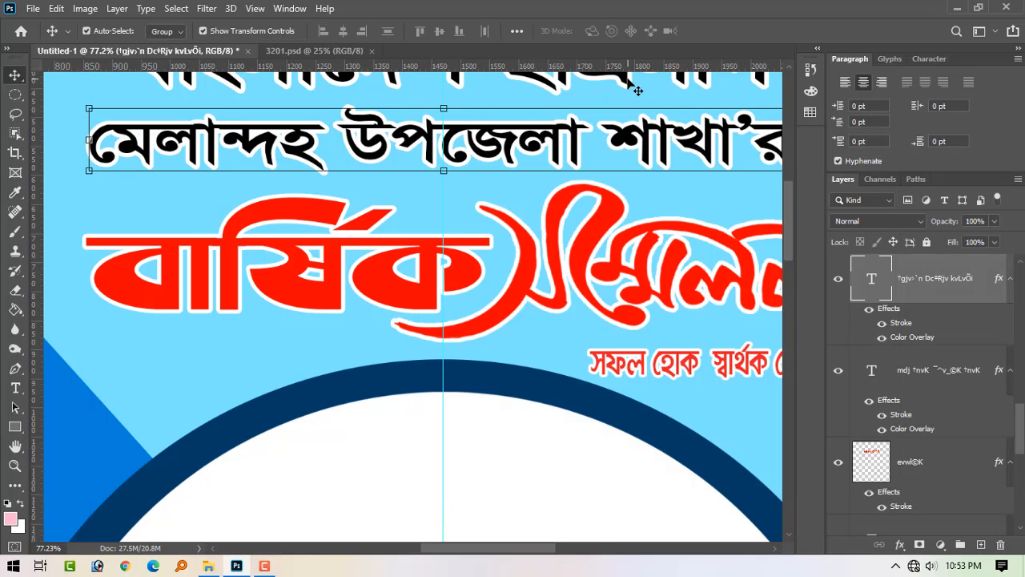
# Step: Change the "বাংলাদেশ ছাত্রলীগ" title's color overlay to the ring's navy (003c66) and select the Background layer
pyautogui.doubleClick(977, 481)
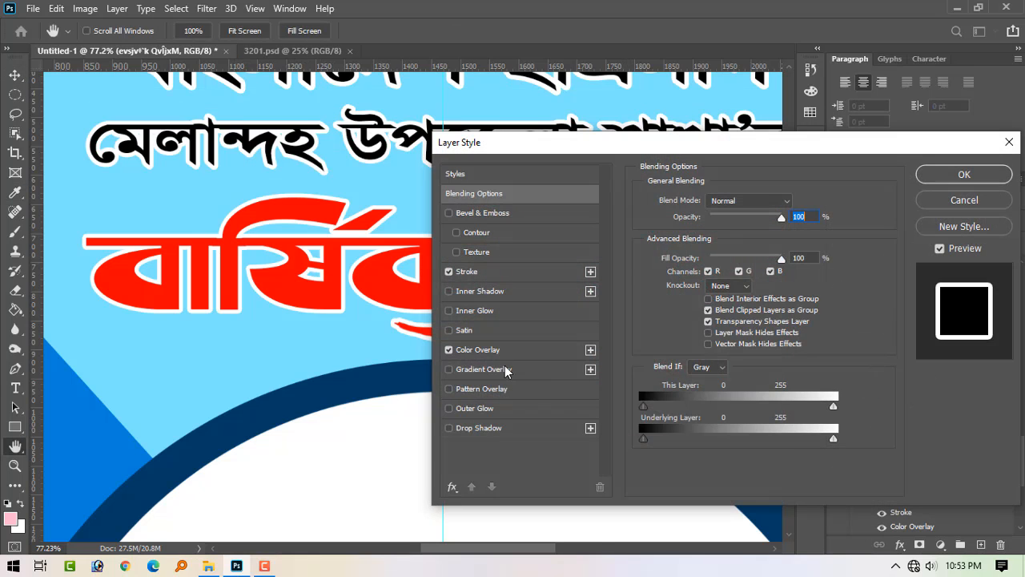
pyautogui.click(531, 351)
pyautogui.click(791, 210)
pyautogui.click(232, 414)
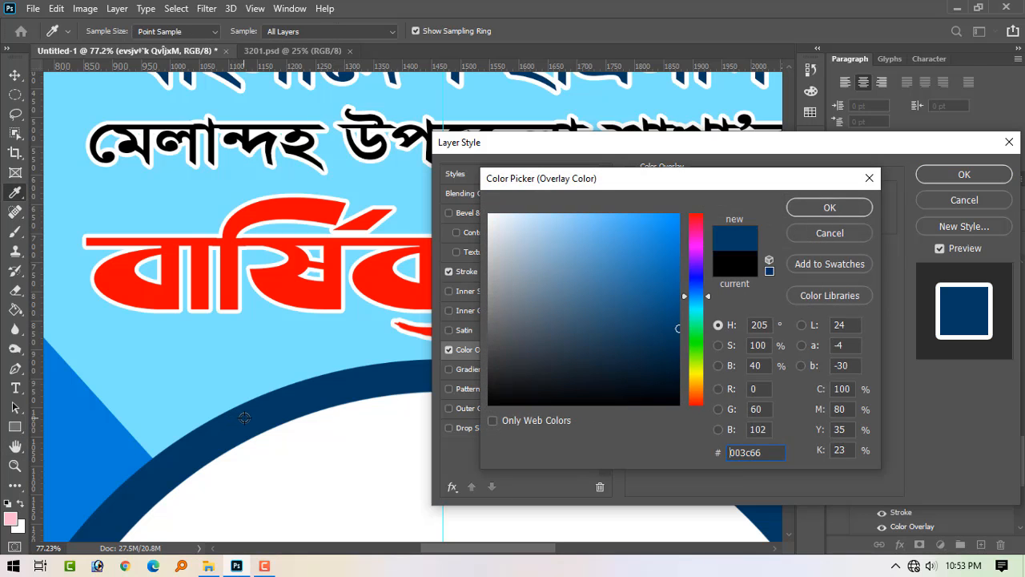
pyautogui.press('Return')
pyautogui.press('Return')
pyautogui.hotkey('ctrl', '0')
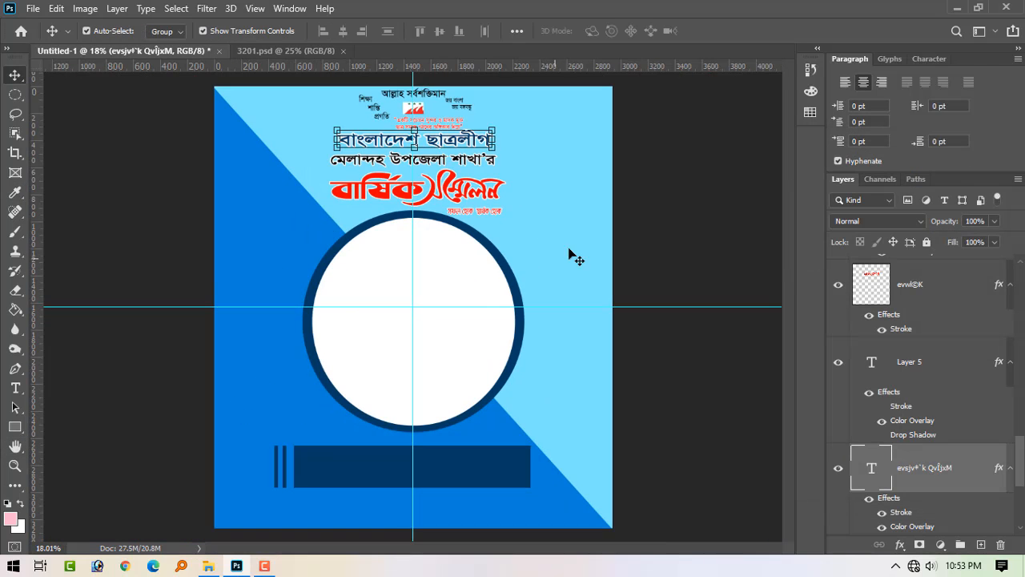
pyautogui.rightClick(571, 240)
pyautogui.click(597, 270)
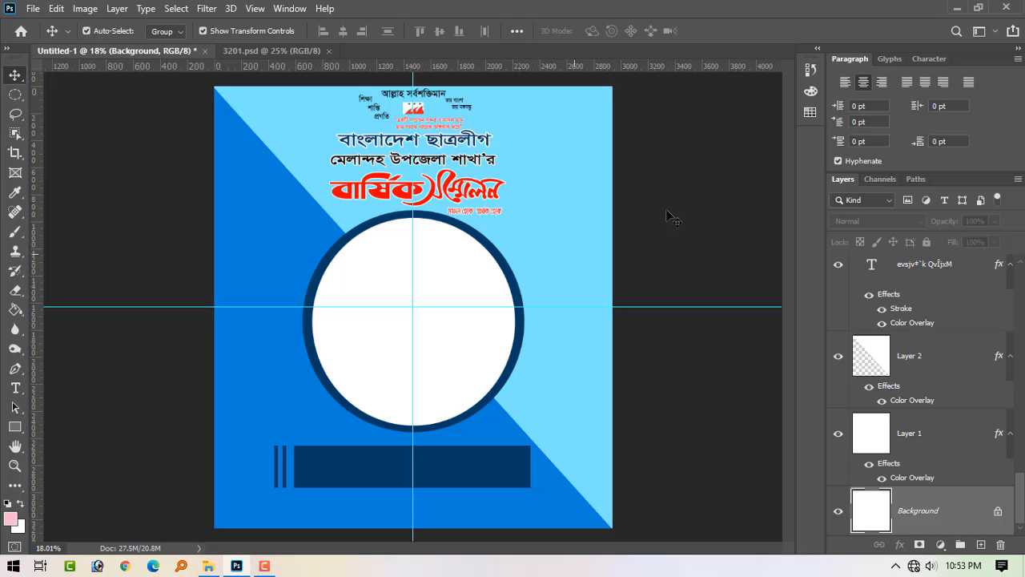
# Step: Copy the round ছাত্রলীগ boat emblem from 3201.psd into the poster, stack its two layers above Layer 2, and place it beside the ringed circle
pyautogui.click(228, 55)
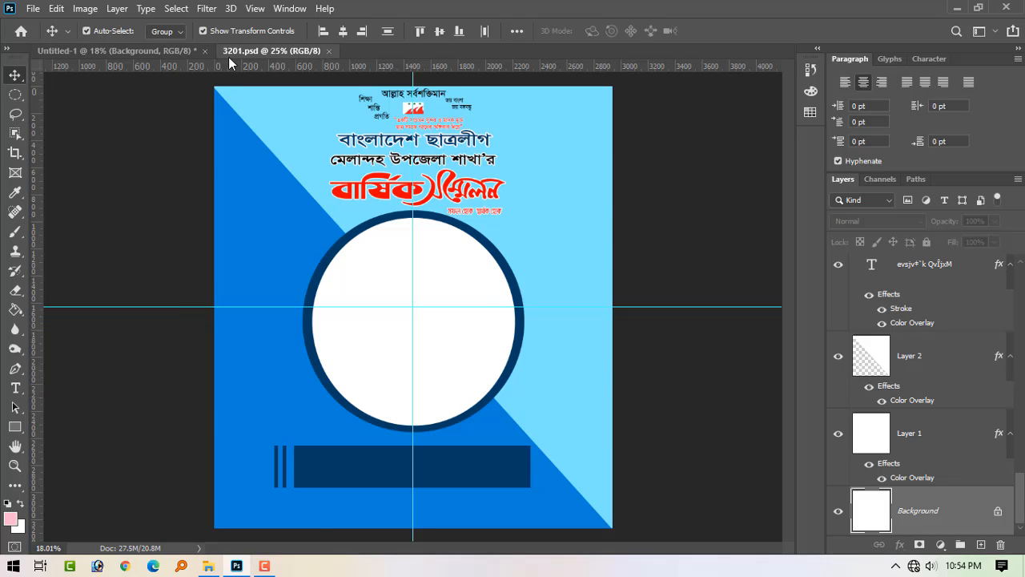
pyautogui.moveTo(328, 393); pyautogui.dragTo(273, 440)
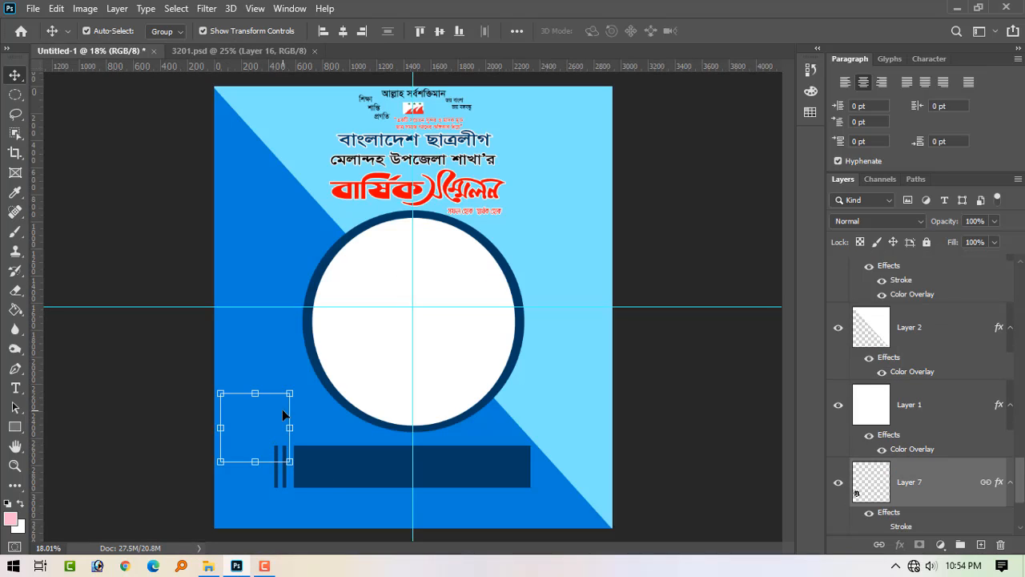
pyautogui.moveTo(985, 485); pyautogui.dragTo(961, 335)
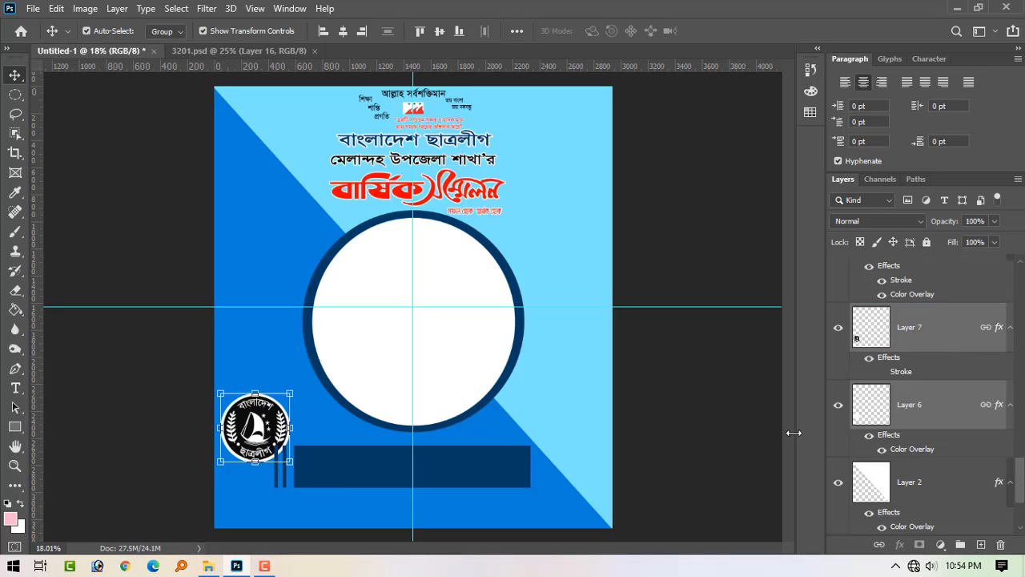
pyautogui.moveTo(270, 423); pyautogui.dragTo(272, 393)
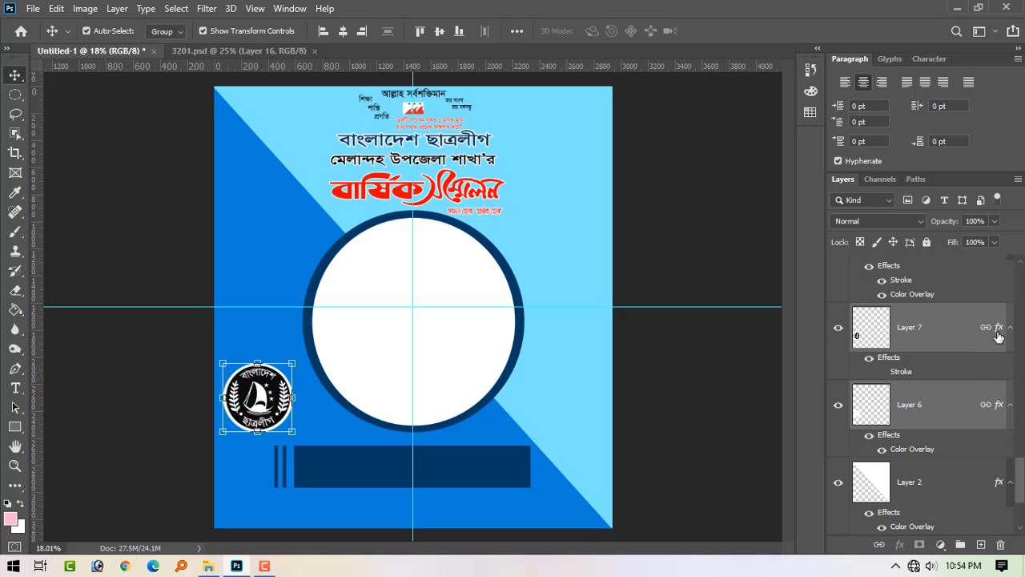
pyautogui.doubleClick(964, 336)
pyautogui.click(466, 272)
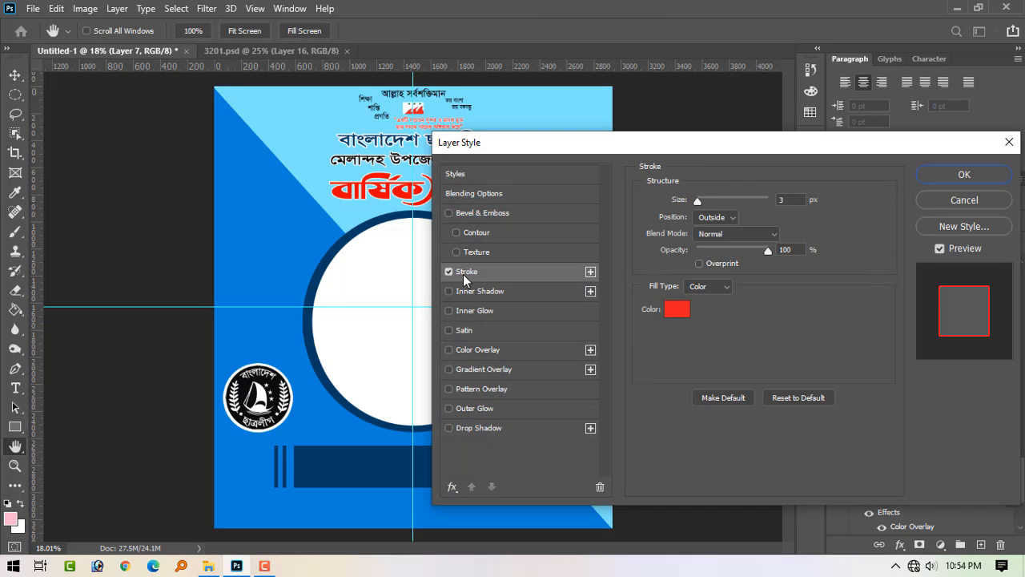
pyautogui.click(449, 272)
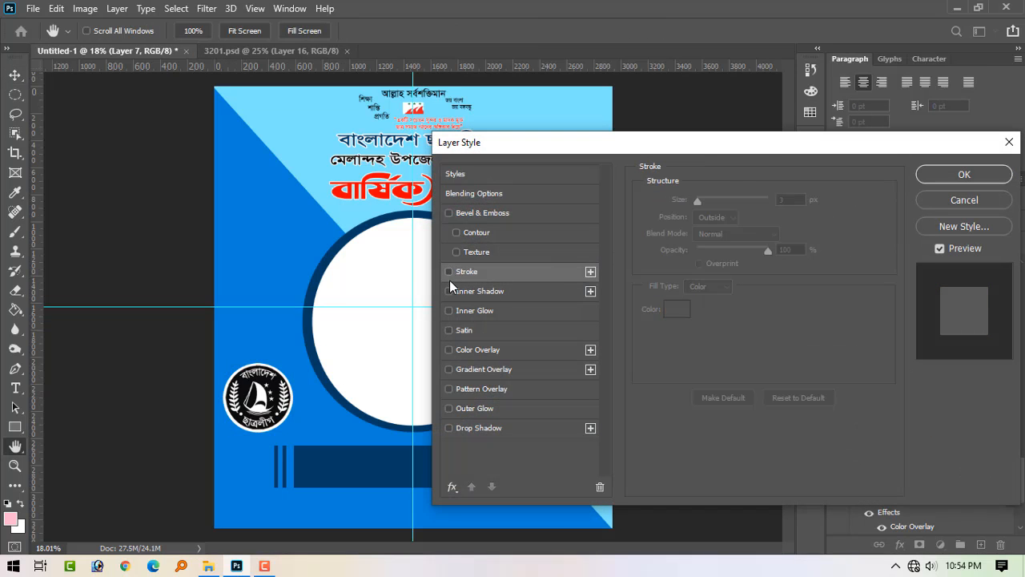
pyautogui.click(964, 174)
# Step: Scale down the round emblem to about the navy banner's height, place it beside the two narrow navy bars, and deselect it
pyautogui.moveTo(266, 402)
pyautogui.mouseDown()
pyautogui.moveTo(248, 458)
pyautogui.moveTo(258, 469)
pyautogui.mouseUp()
pyautogui.scroll(3, 312, 472)
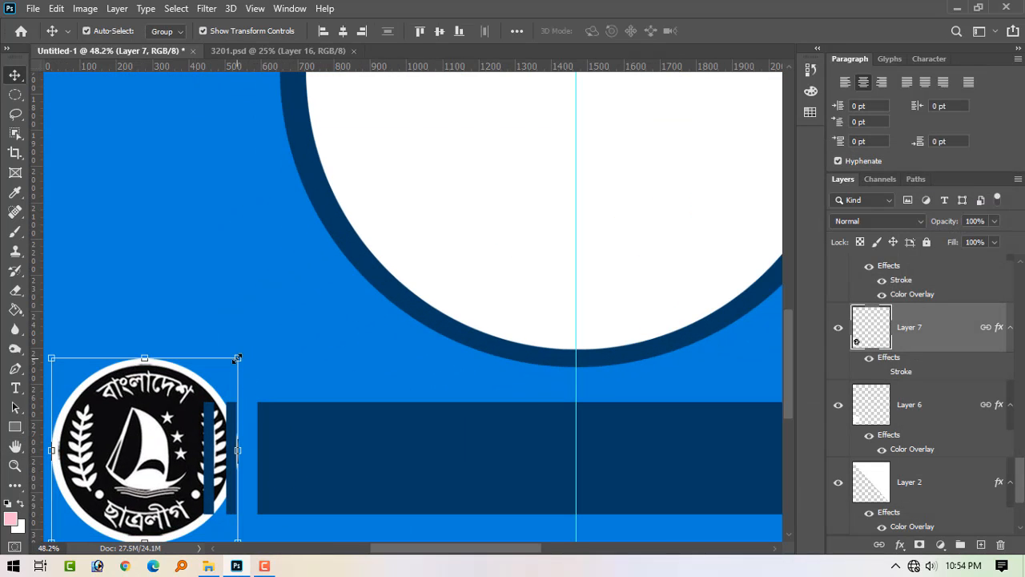
pyautogui.moveTo(238, 358); pyautogui.dragTo(201, 395)
pyautogui.moveTo(149, 454); pyautogui.dragTo(188, 457)
pyautogui.moveTo(147, 485); pyautogui.dragTo(142, 481)
pyautogui.press('Return')
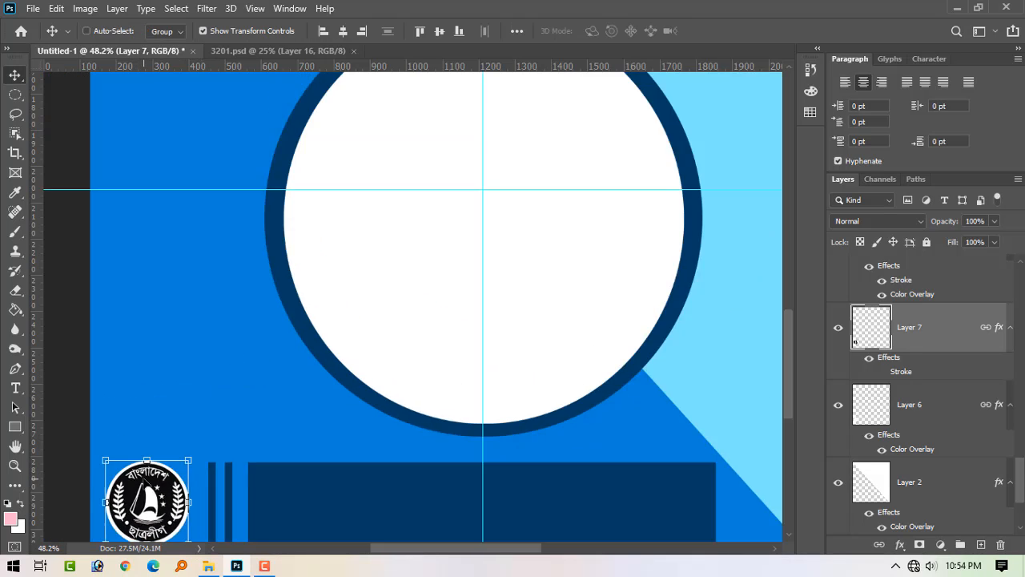
pyautogui.hotkey('ctrl', '0')
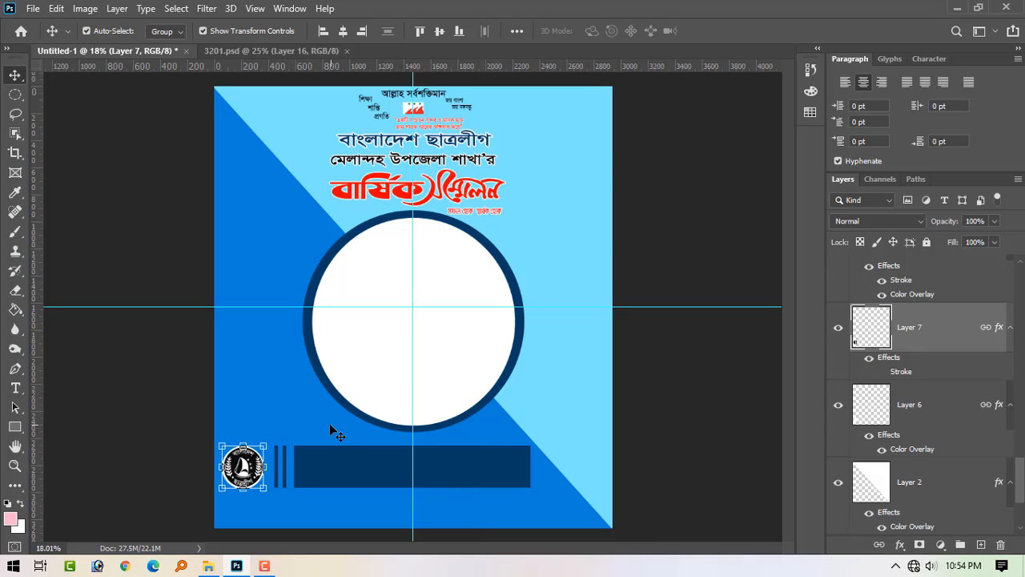
pyautogui.rightClick(331, 430)
pyautogui.click(371, 445)
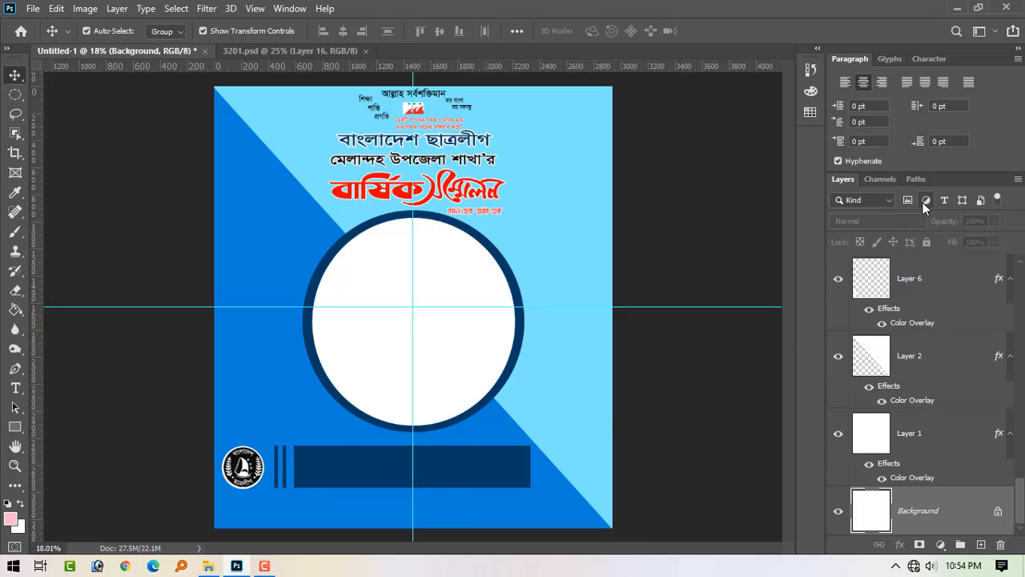
# Step: Copy the large black personal-name text from 3201.psd into the poster, raise it above Layer 2, and position it over the navy banner
pyautogui.click(296, 50)
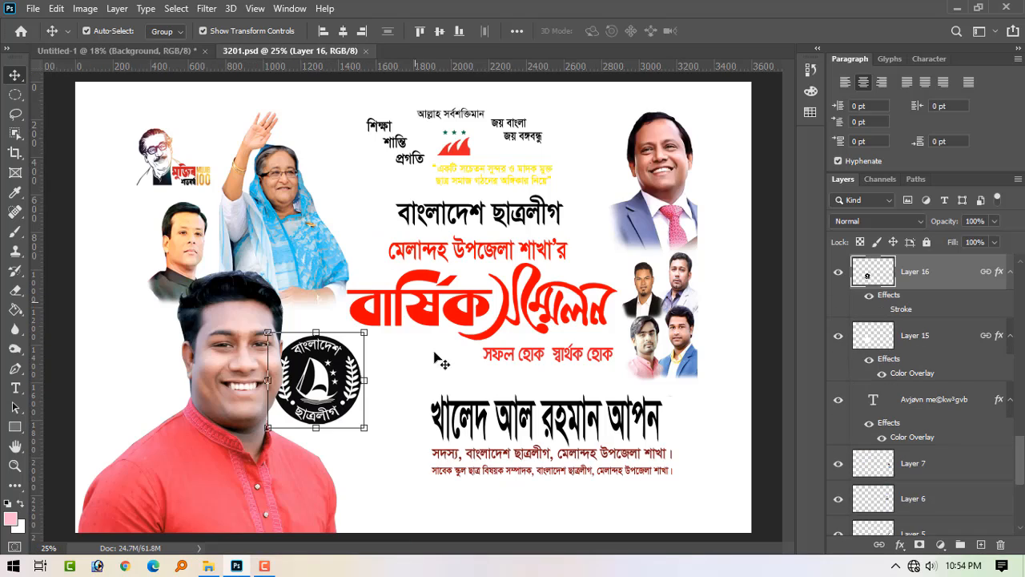
pyautogui.moveTo(473, 430); pyautogui.dragTo(341, 449)
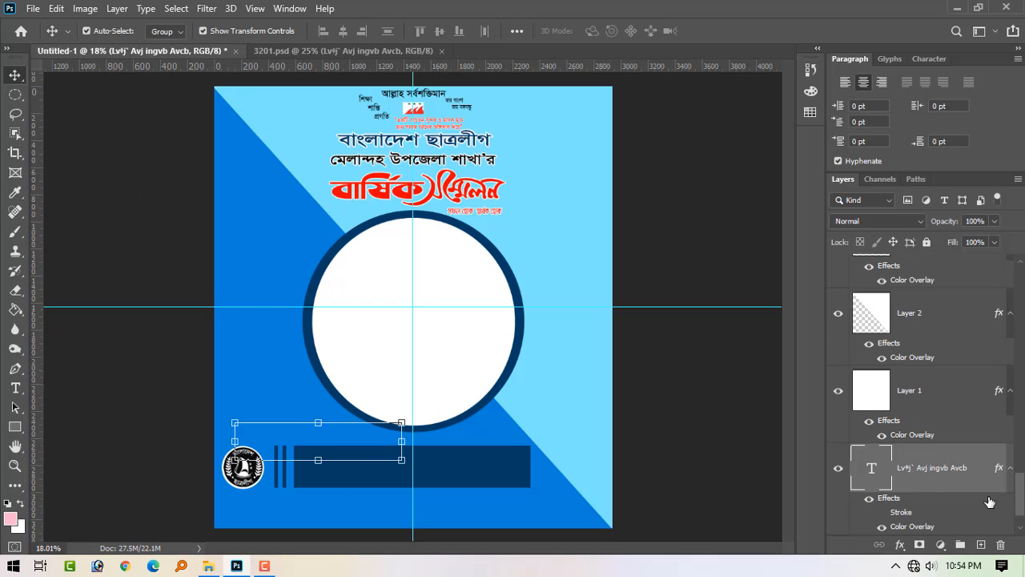
pyautogui.moveTo(990, 502); pyautogui.dragTo(980, 292)
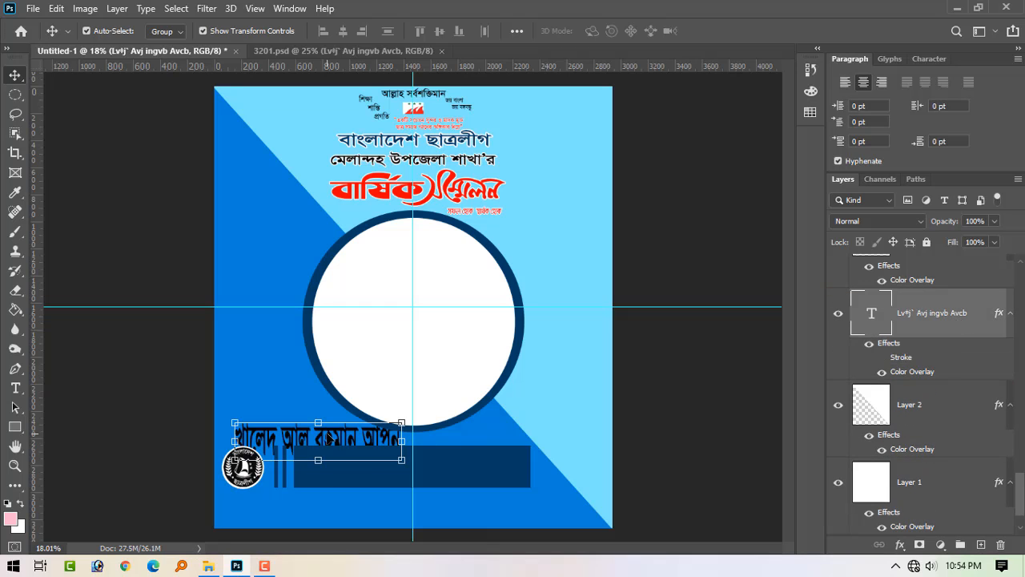
pyautogui.moveTo(328, 437); pyautogui.dragTo(418, 455)
# Step: Restack the personal-name text layer to the top of the layer stack, above the navy banner shapes and Layer 4
pyautogui.scroll(5, 973, 410)
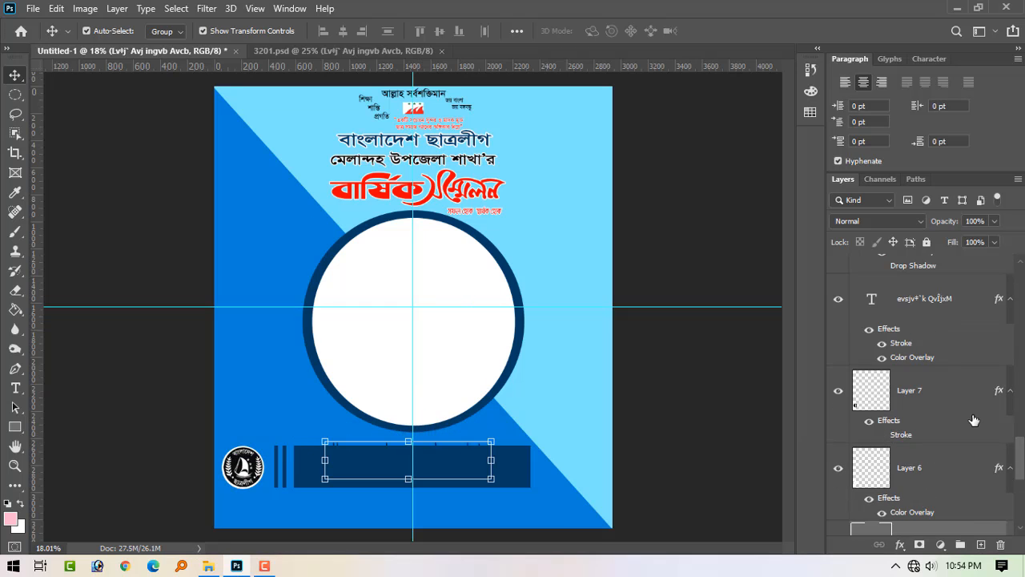
pyautogui.scroll(-3, 973, 420)
pyautogui.moveTo(975, 479); pyautogui.dragTo(937, 403)
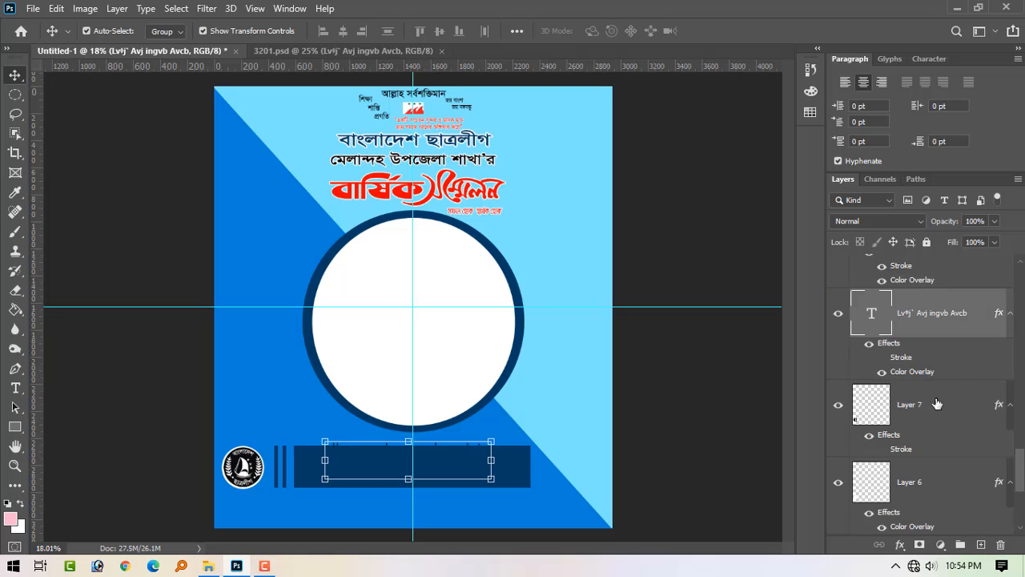
pyautogui.scroll(3, 949, 334)
pyautogui.scroll(-3, 947, 425)
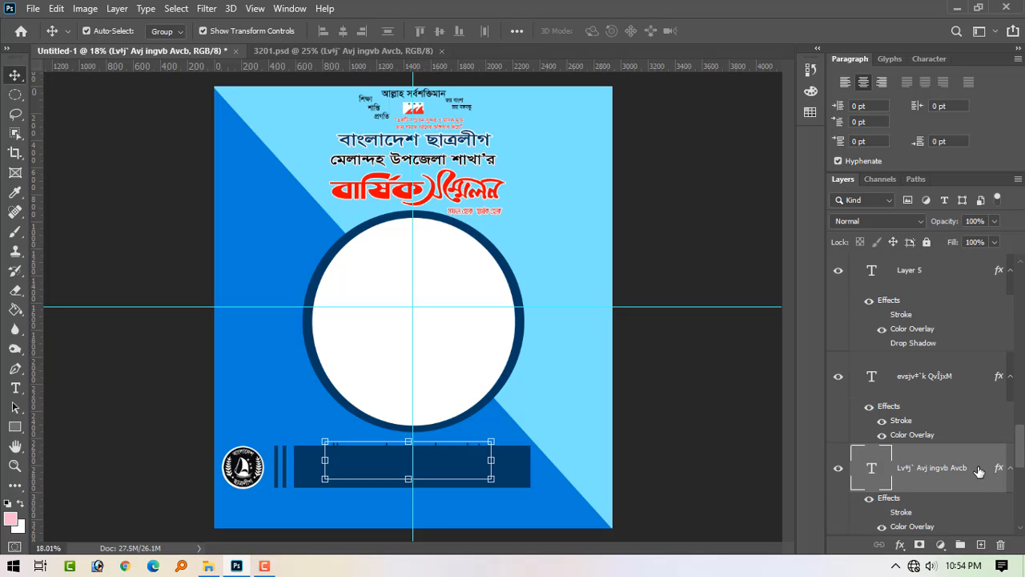
pyautogui.moveTo(978, 471); pyautogui.dragTo(954, 309)
pyautogui.scroll(3, 954, 412)
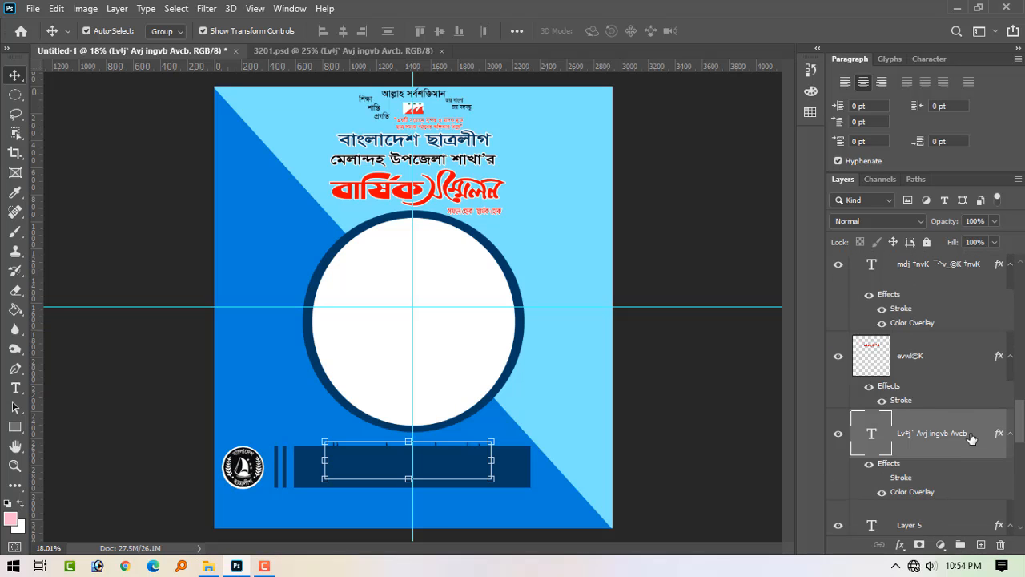
pyautogui.moveTo(970, 438); pyautogui.dragTo(958, 308)
pyautogui.scroll(3, 948, 396)
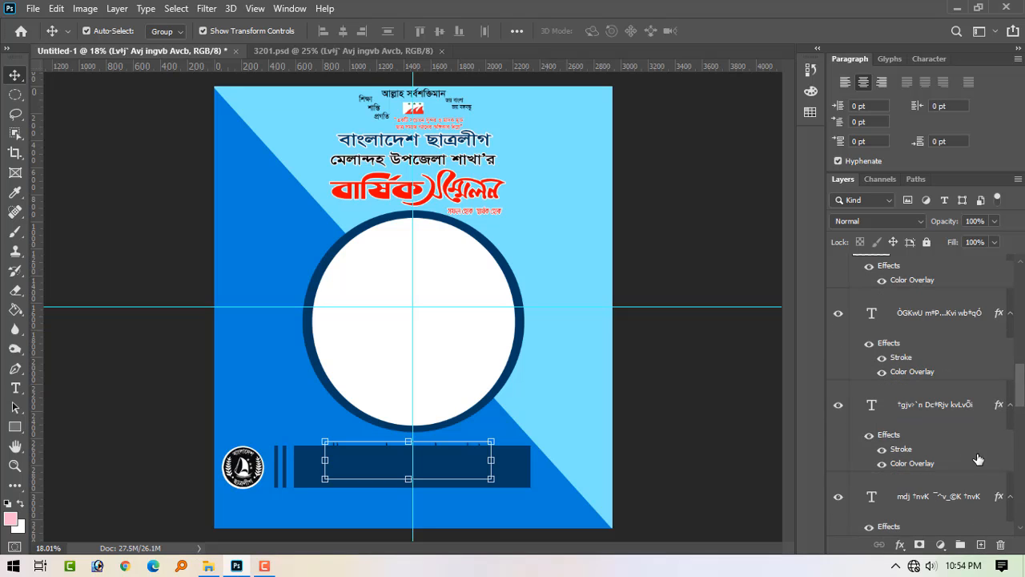
pyautogui.scroll(-3, 978, 459)
pyautogui.moveTo(979, 439); pyautogui.dragTo(956, 291)
pyautogui.moveTo(962, 348); pyautogui.dragTo(953, 264)
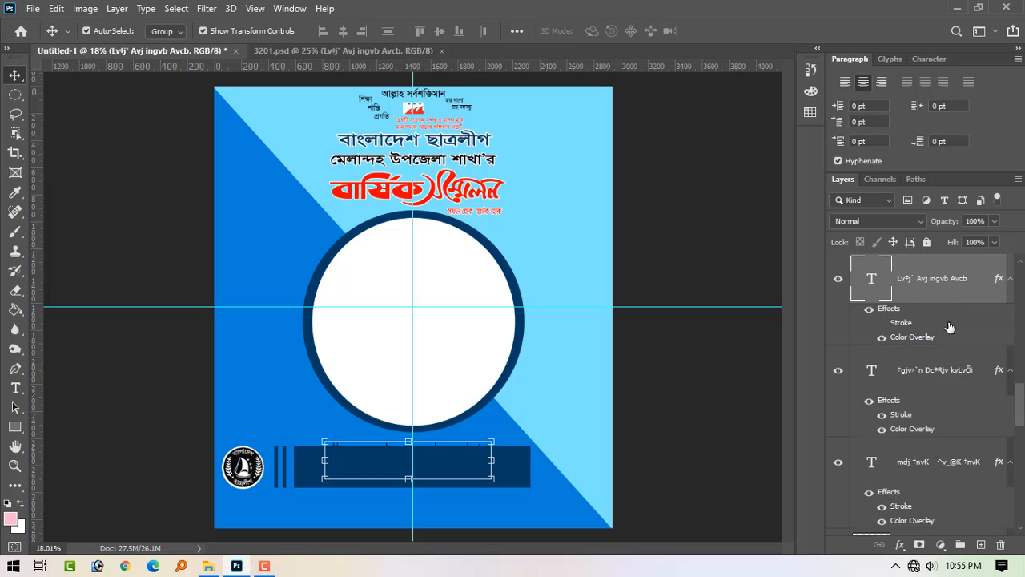
pyautogui.scroll(1, 950, 332)
pyautogui.moveTo(974, 365); pyautogui.dragTo(970, 322)
pyautogui.scroll(1, 971, 330)
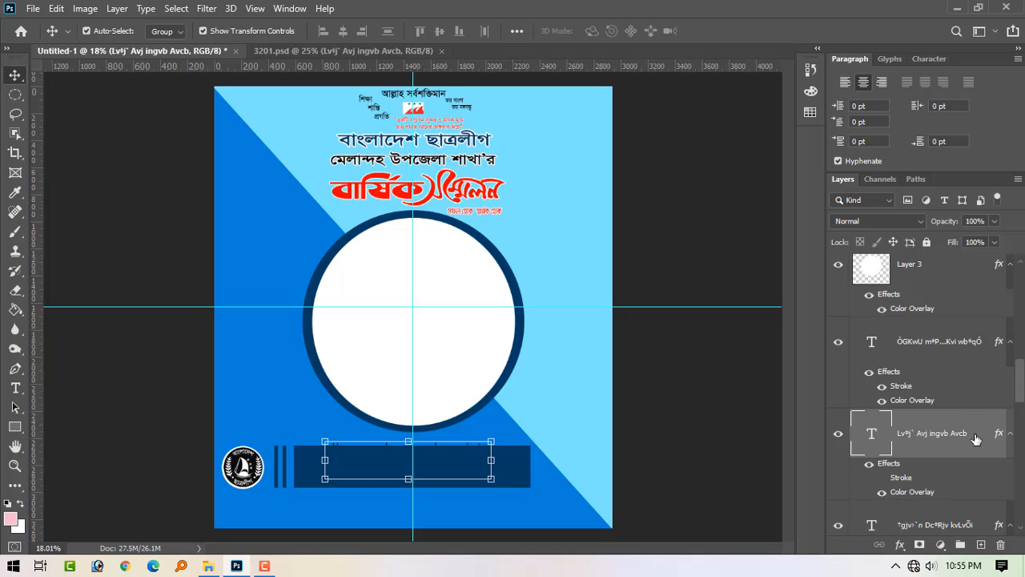
pyautogui.moveTo(976, 438); pyautogui.dragTo(971, 269)
pyautogui.scroll(2, 975, 388)
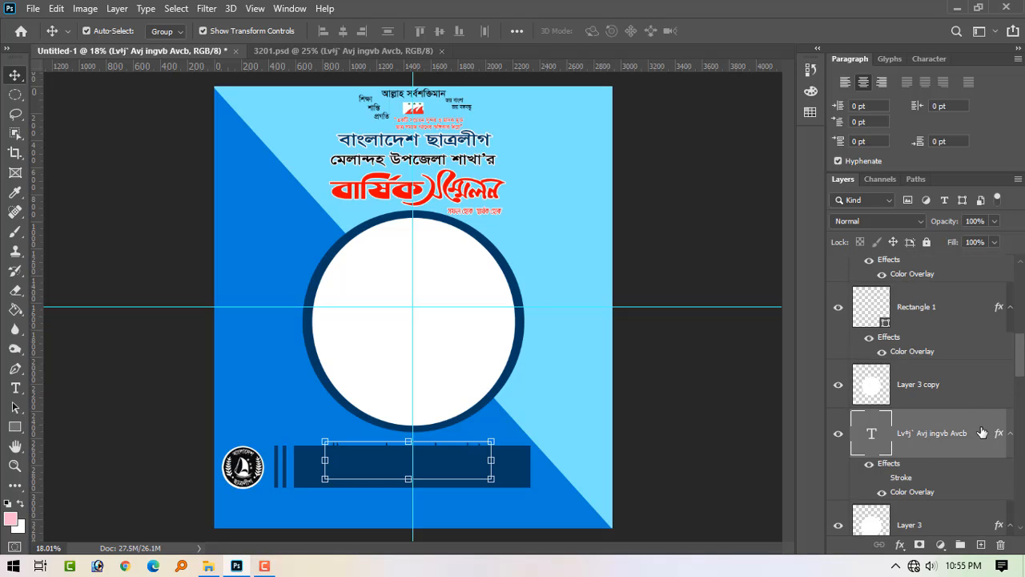
pyautogui.moveTo(982, 433); pyautogui.dragTo(1001, 384)
pyautogui.scroll(2, 978, 496)
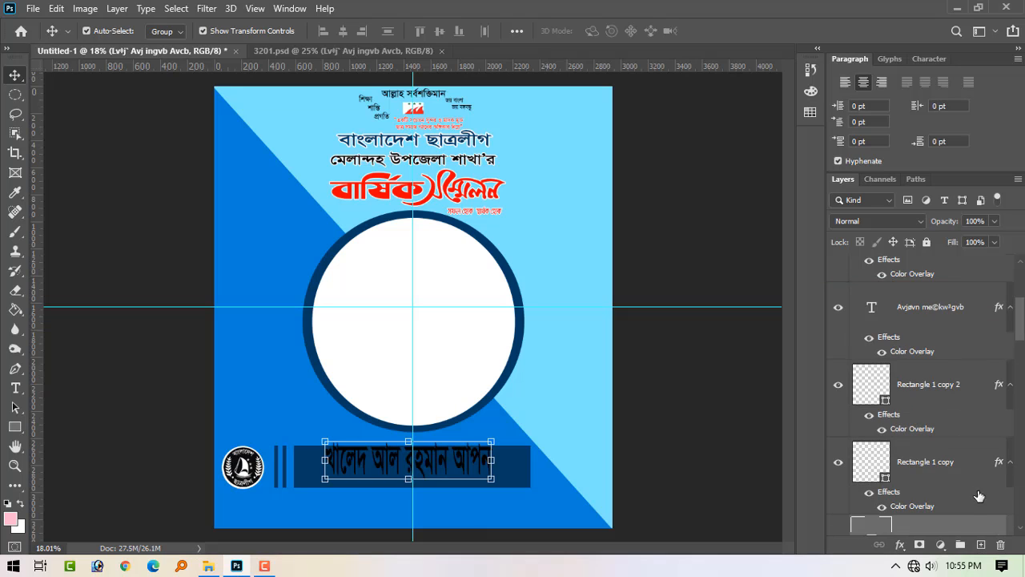
pyautogui.moveTo(974, 526); pyautogui.dragTo(982, 309)
pyautogui.scroll(2, 961, 376)
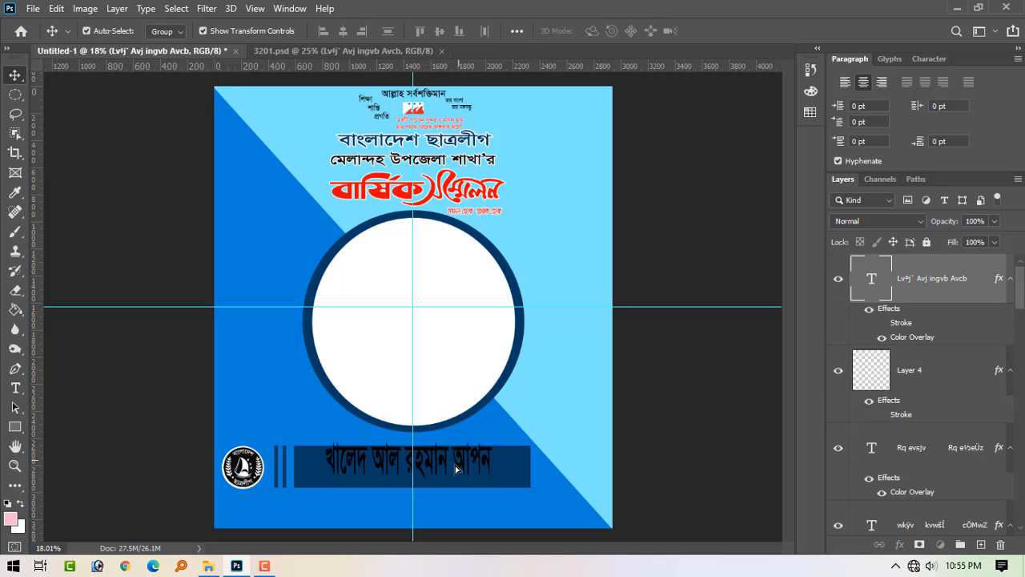
# Step: Resize the personal-name text to about 137% width and 94% height and fit it inside the navy banner
pyautogui.moveTo(456, 469); pyautogui.dragTo(529, 458)
pyautogui.moveTo(441, 439); pyautogui.dragTo(442, 441)
pyautogui.moveTo(531, 478); pyautogui.dragTo(537, 478)
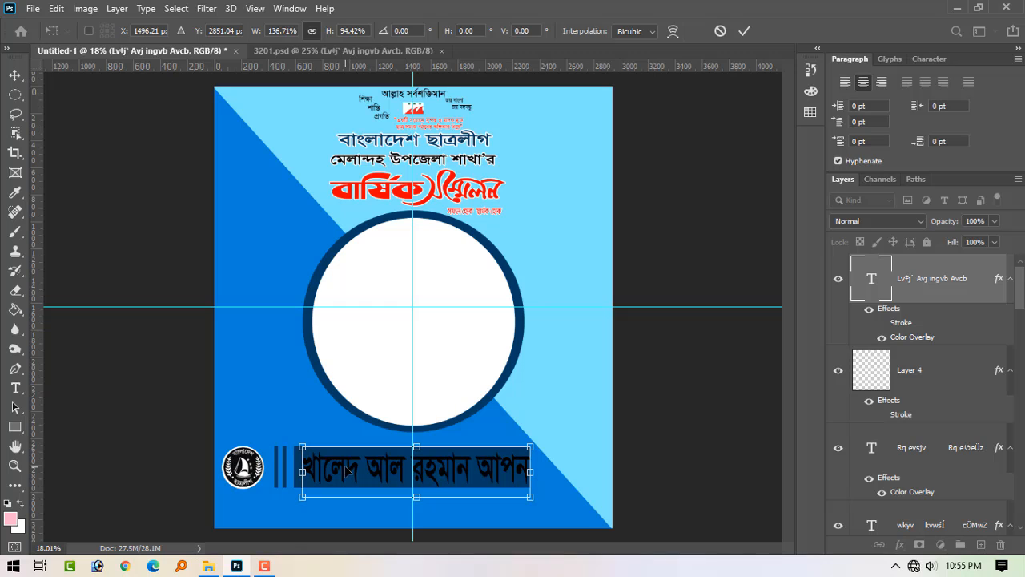
pyautogui.press('Return')
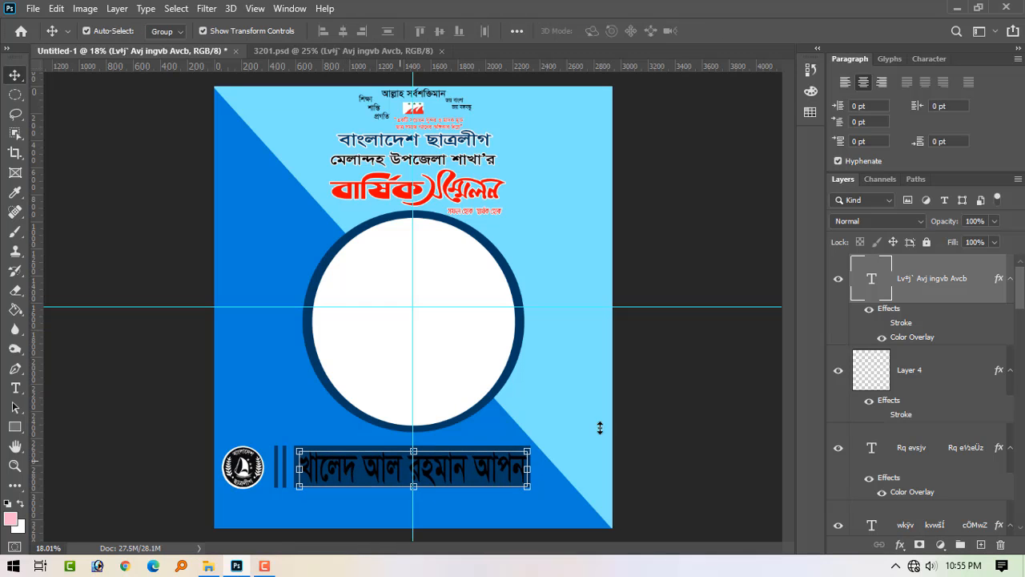
# Step: Change the personal-name text's color overlay to white (ffffff)
pyautogui.doubleClick(993, 289)
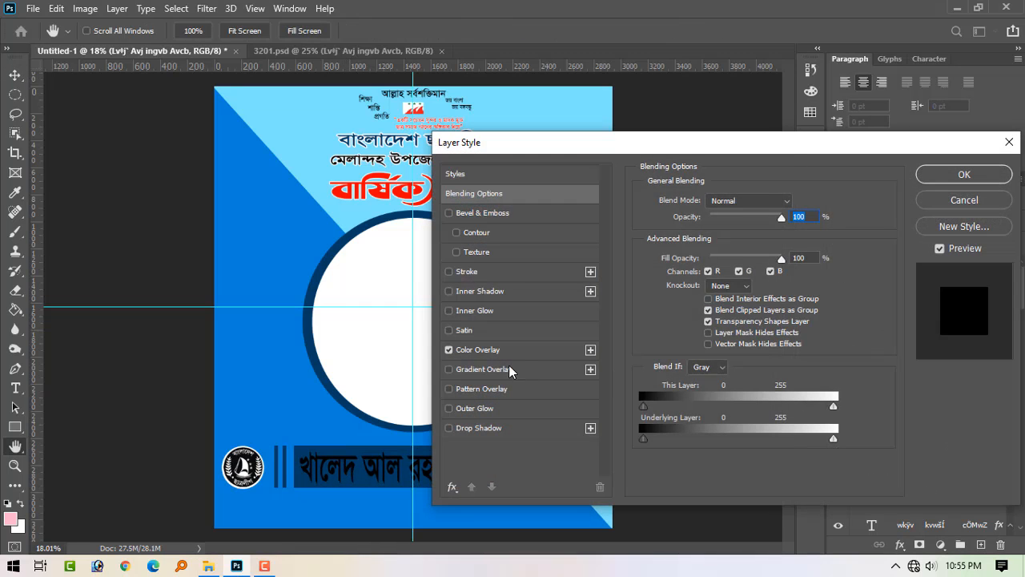
pyautogui.click(508, 350)
pyautogui.click(801, 202)
pyautogui.write('ffffff')
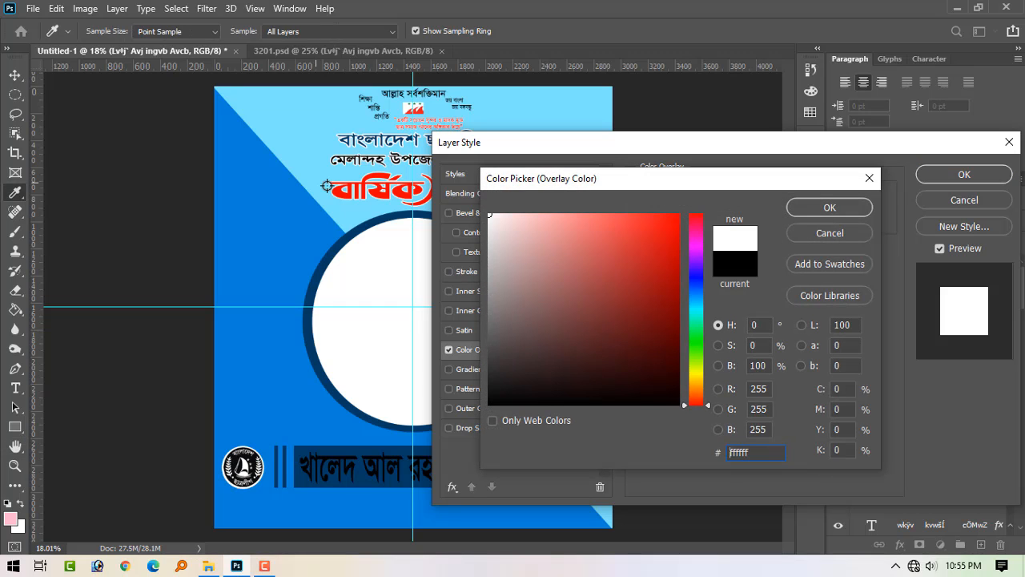
pyautogui.click(845, 207)
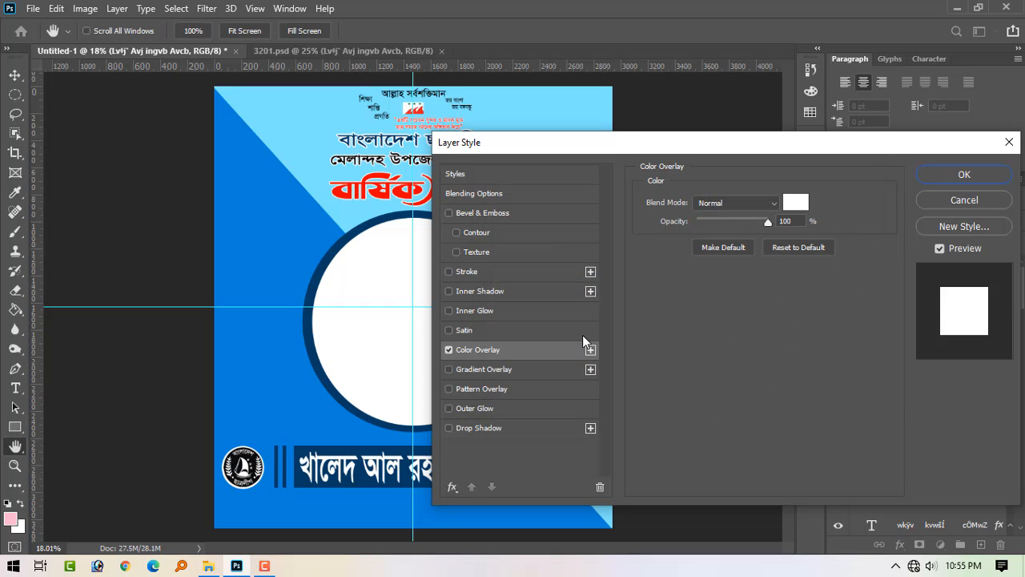
pyautogui.click(964, 174)
# Step: Copy the two linked designation lines starting "সদস্য" and "সাবেক স্কুল ছাত্র" from 3201.psd and place them just below the navy banner
pyautogui.click(291, 53)
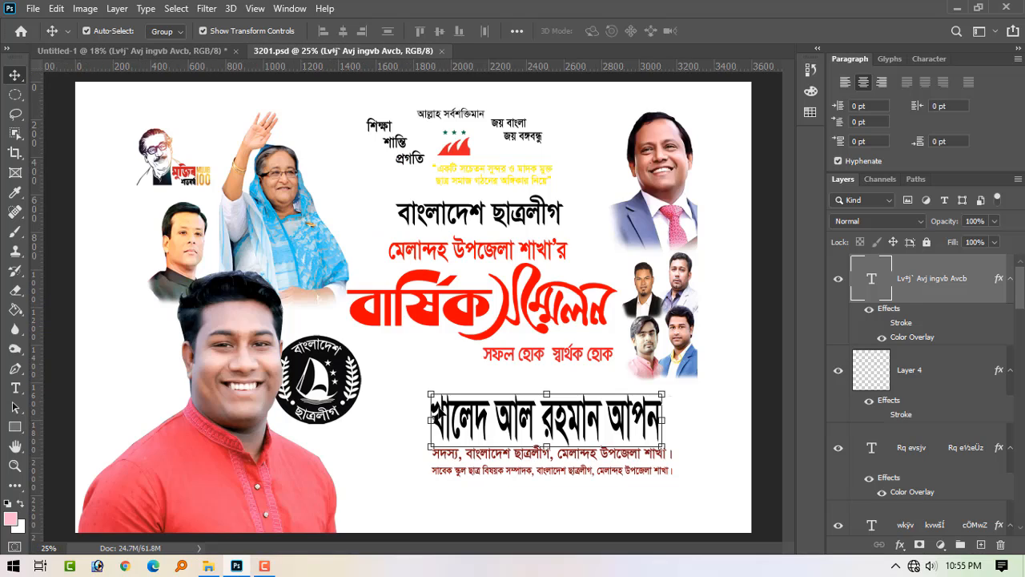
pyautogui.click(661, 464)
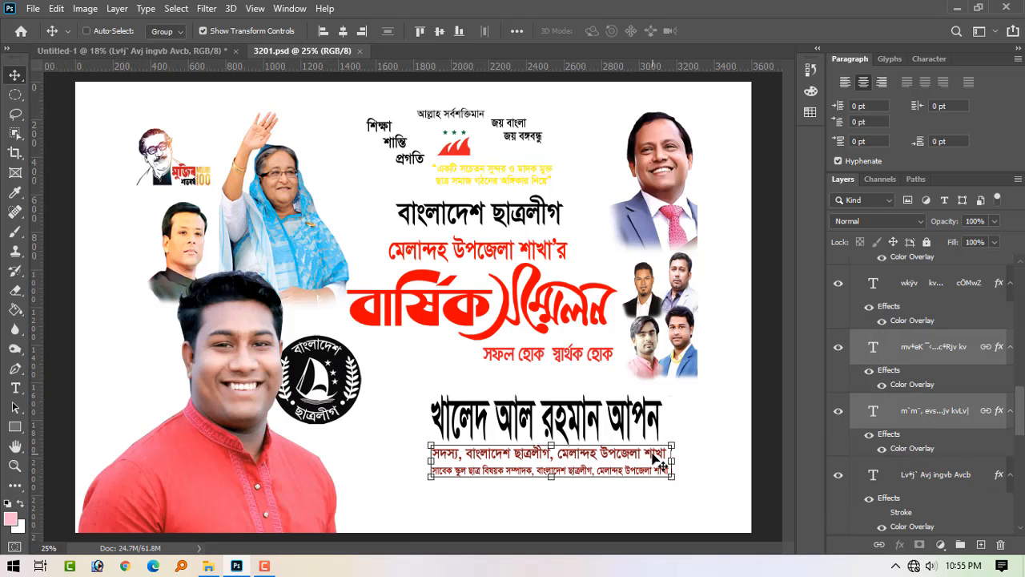
pyautogui.moveTo(650, 455); pyautogui.dragTo(413, 422)
pyautogui.moveTo(440, 517); pyautogui.dragTo(405, 502)
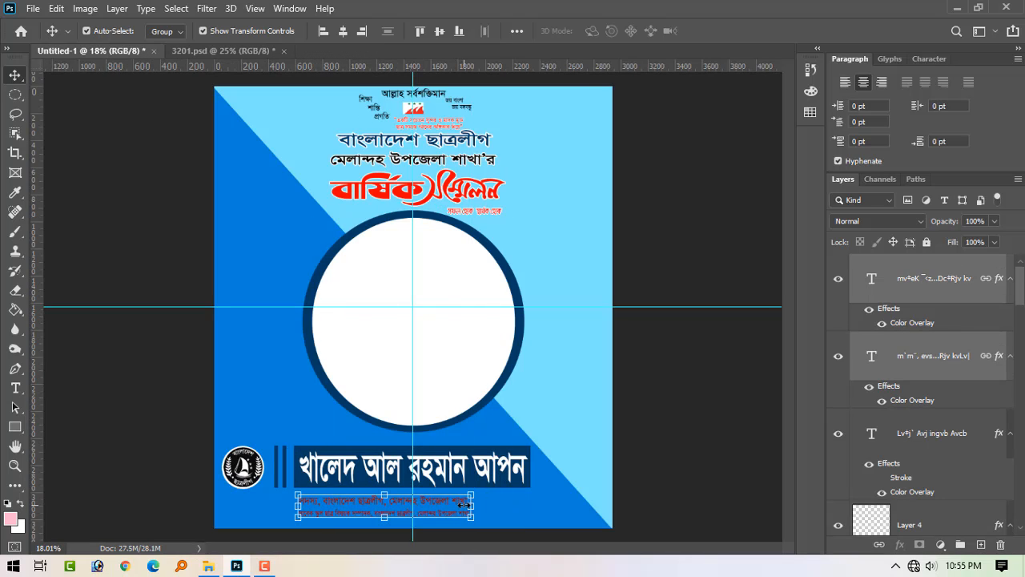
# Step: Widen the two designation lines to about 130% and fit them closely under the navy banner
pyautogui.click(477, 506)
pyautogui.moveTo(474, 506); pyautogui.dragTo(526, 505)
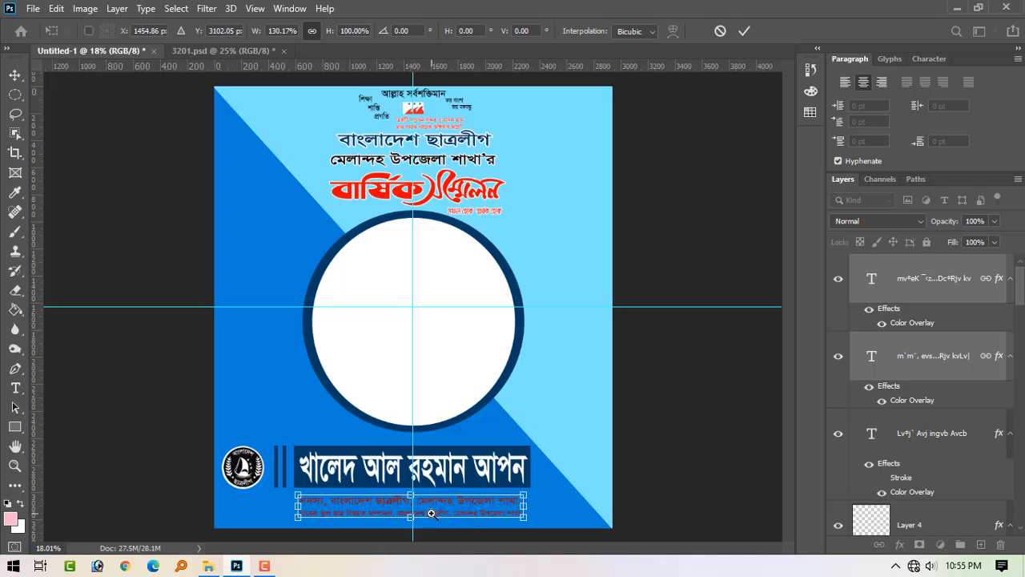
pyautogui.moveTo(430, 512); pyautogui.dragTo(537, 540)
pyautogui.moveTo(355, 390); pyautogui.dragTo(363, 365)
pyautogui.moveTo(369, 417); pyautogui.dragTo(370, 417)
pyautogui.press('Return')
pyautogui.hotkey('ctrl', '0')
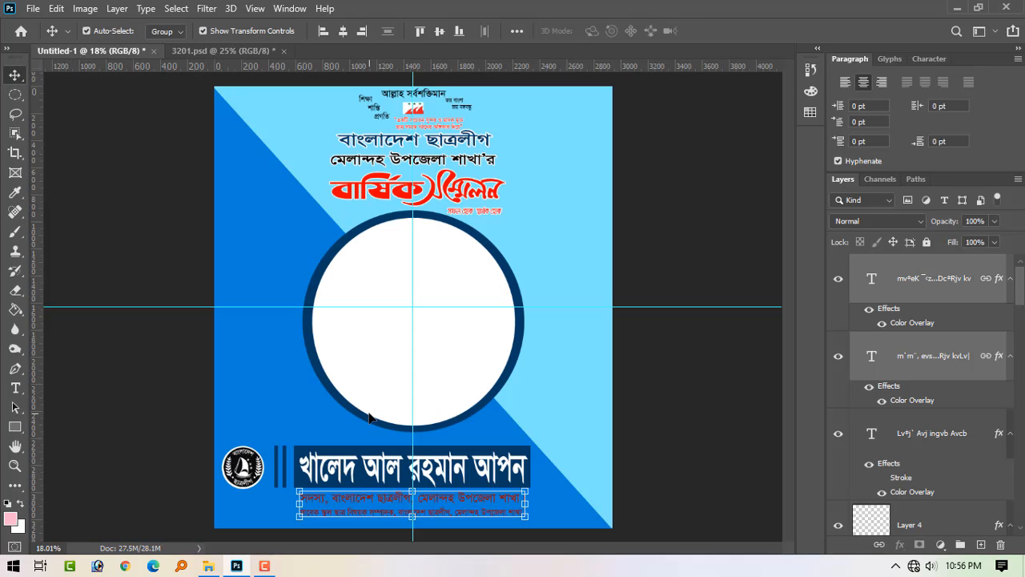
# Step: Stretch the two designation lines to about 111% height and merge them into a single layer
pyautogui.scroll(3, 468, 526)
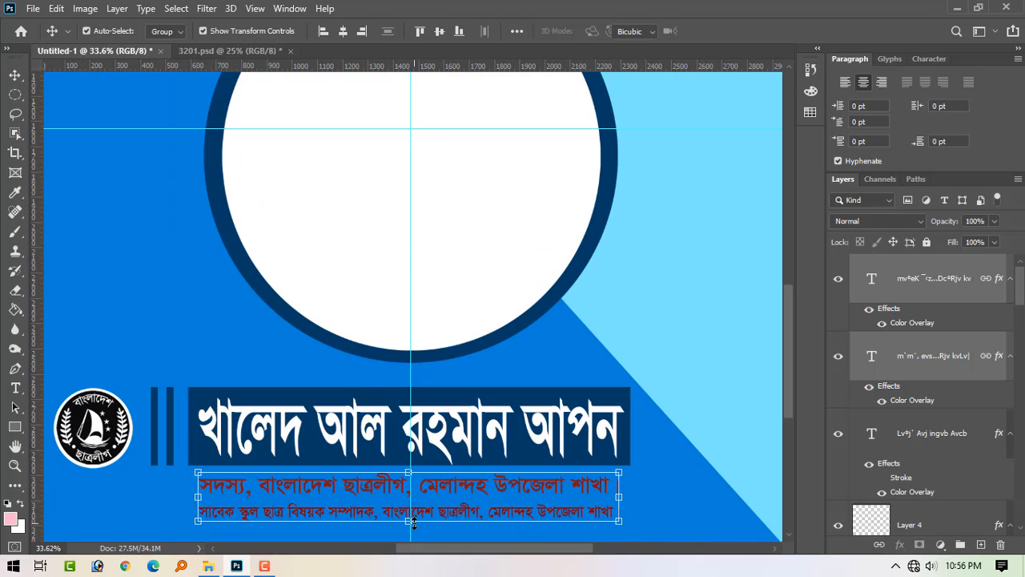
pyautogui.moveTo(409, 524); pyautogui.dragTo(407, 526)
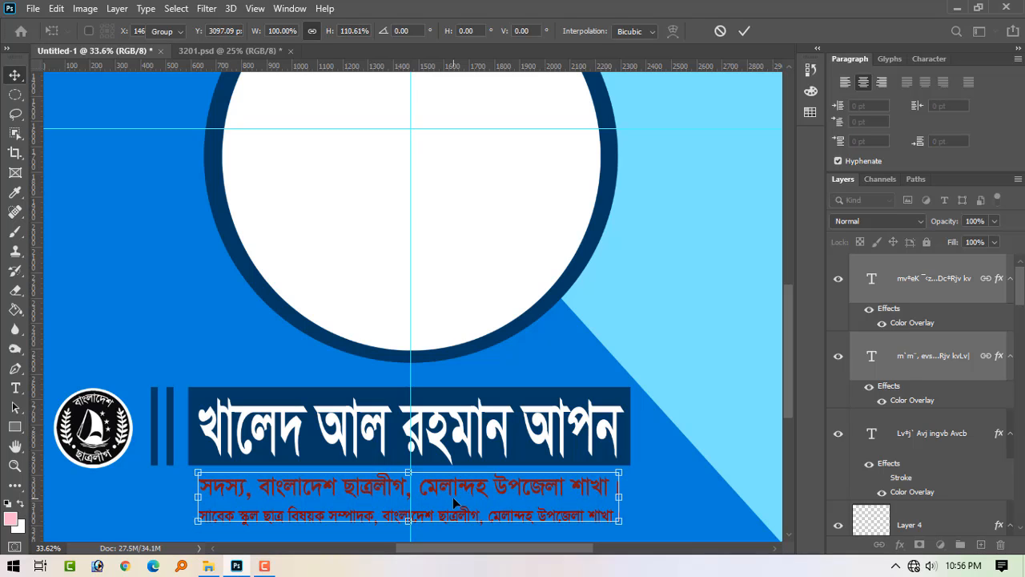
pyautogui.press('Return')
pyautogui.hotkey('ctrl', 'e')
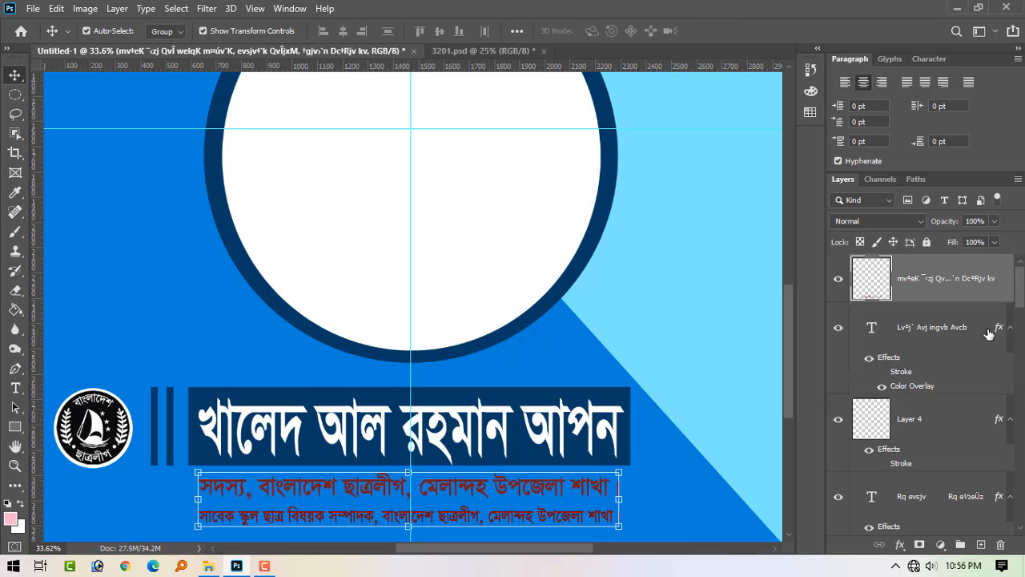
# Step: Apply a white (ffffff) color overlay to the merged designation text layer
pyautogui.doubleClick(1008, 279)
pyautogui.click(508, 352)
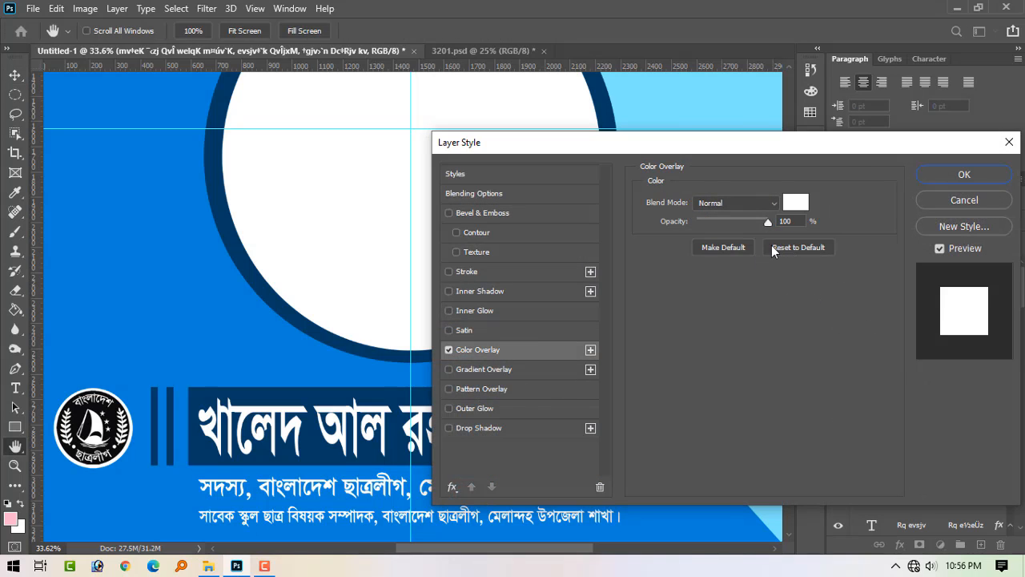
pyautogui.click(796, 204)
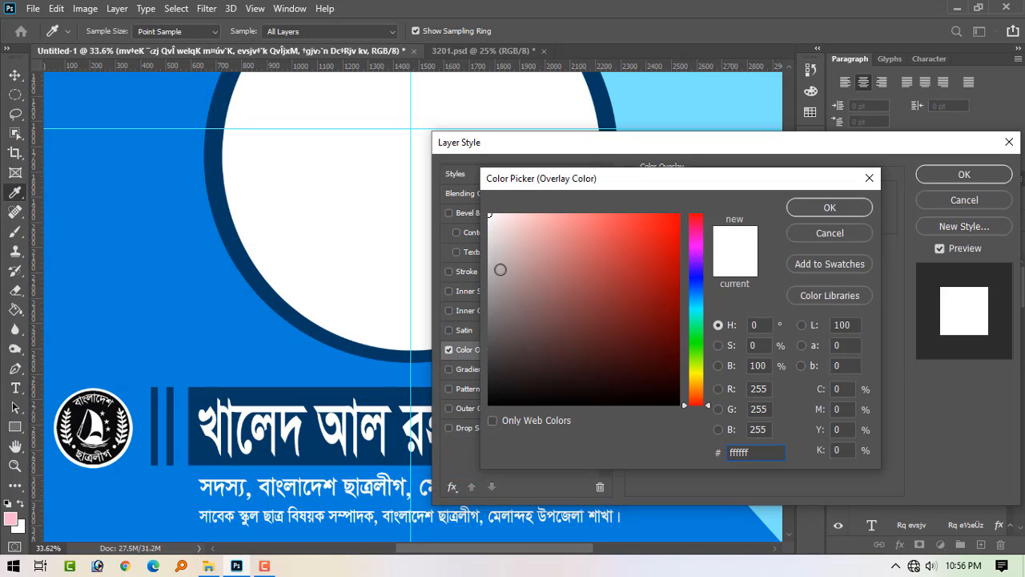
pyautogui.click(831, 210)
pyautogui.click(965, 174)
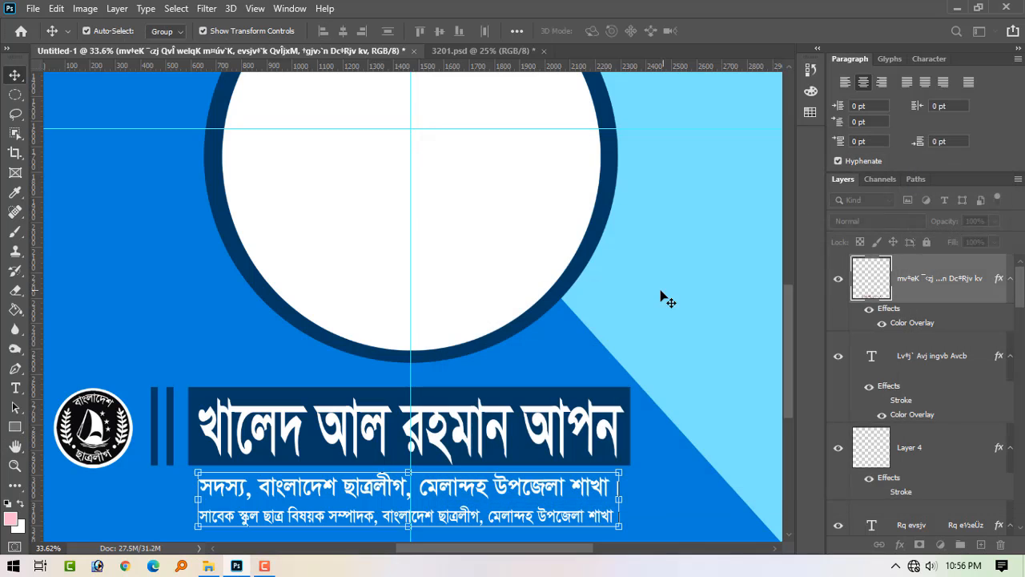
# Step: Darken the lower-left blue background (Layer 1) by setting its color overlay to 00548e
pyautogui.hotkey('ctrl', '-')
pyautogui.hotkey('ctrl', '-')
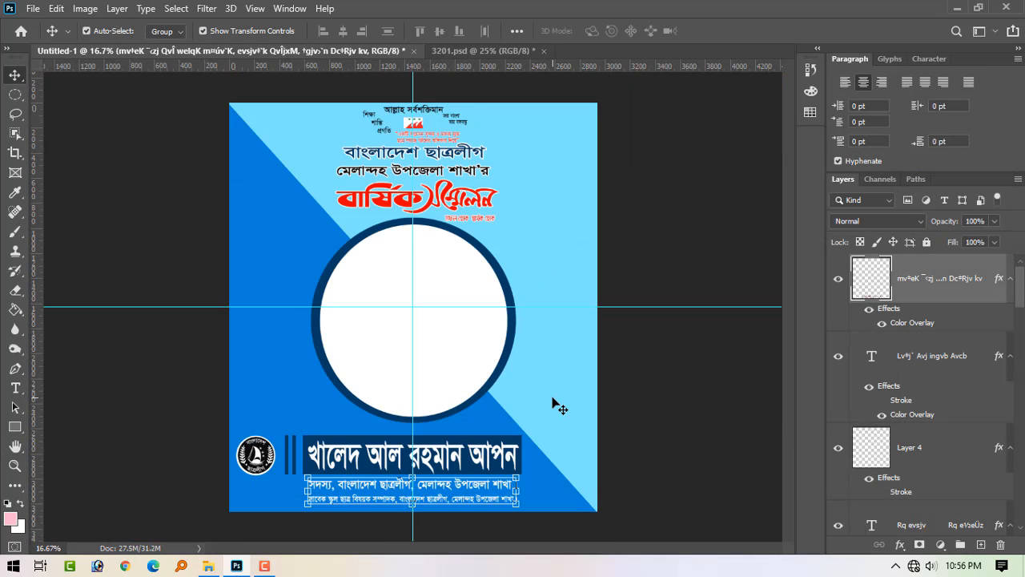
pyautogui.rightClick(548, 426)
pyautogui.click(566, 442)
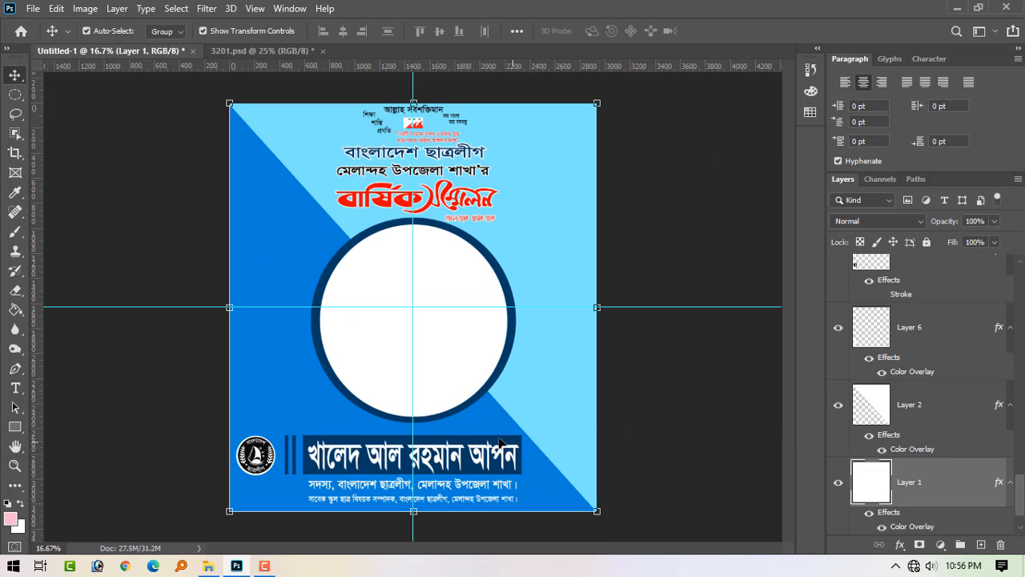
pyautogui.rightClick(476, 416)
pyautogui.click(543, 427)
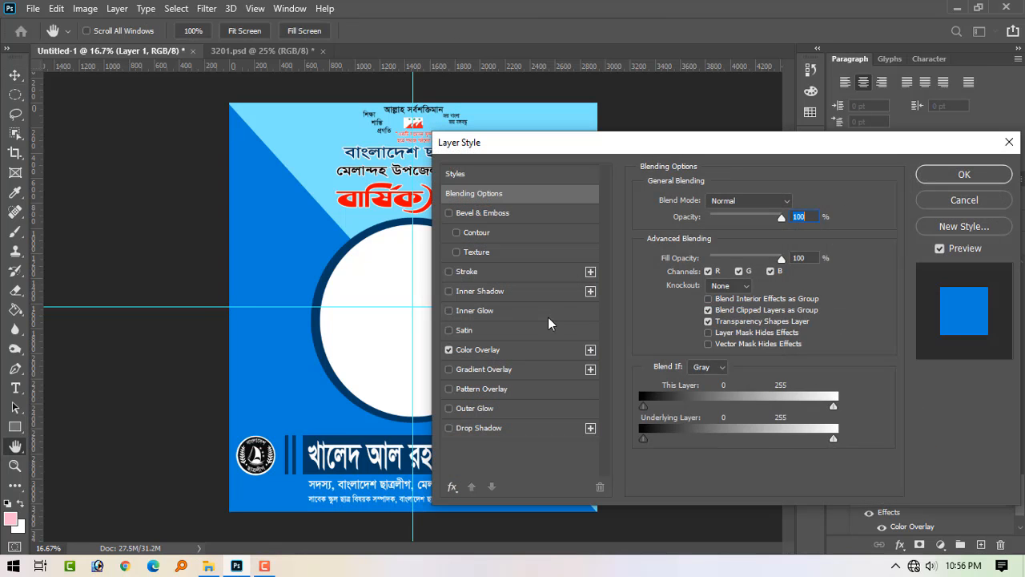
pyautogui.click(503, 351)
pyautogui.click(797, 201)
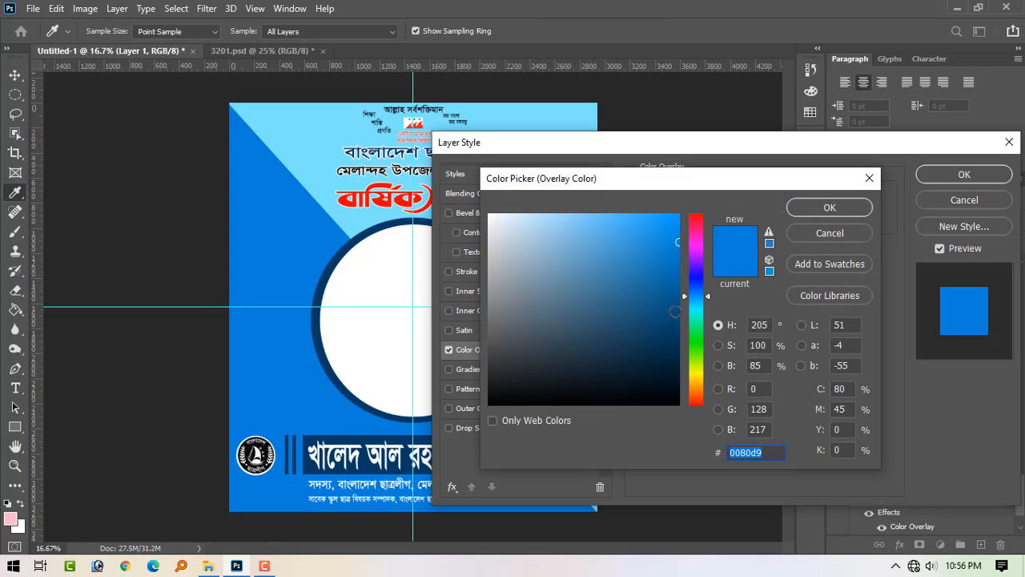
pyautogui.moveTo(675, 267)
pyautogui.mouseDown()
pyautogui.moveTo(692, 263)
pyautogui.moveTo(730, 284)
pyautogui.moveTo(686, 296)
pyautogui.mouseUp()
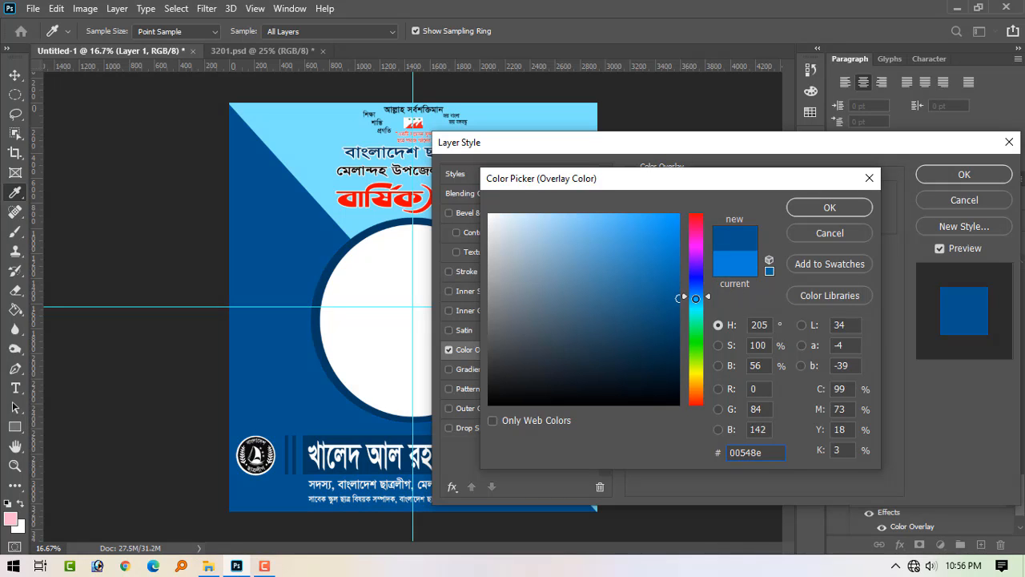
pyautogui.press('Return')
pyautogui.press('Return')
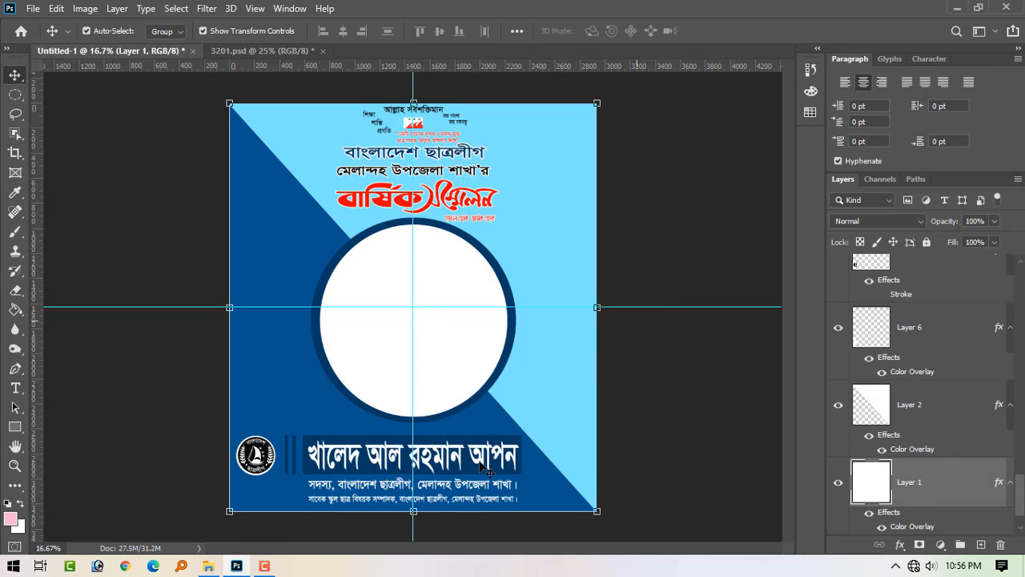
pyautogui.rightClick(531, 409)
pyautogui.click(571, 466)
pyautogui.rightClick(529, 398)
pyautogui.click(572, 431)
pyautogui.hotkey('ctrl', '-')
pyautogui.hotkey('ctrl', '-')
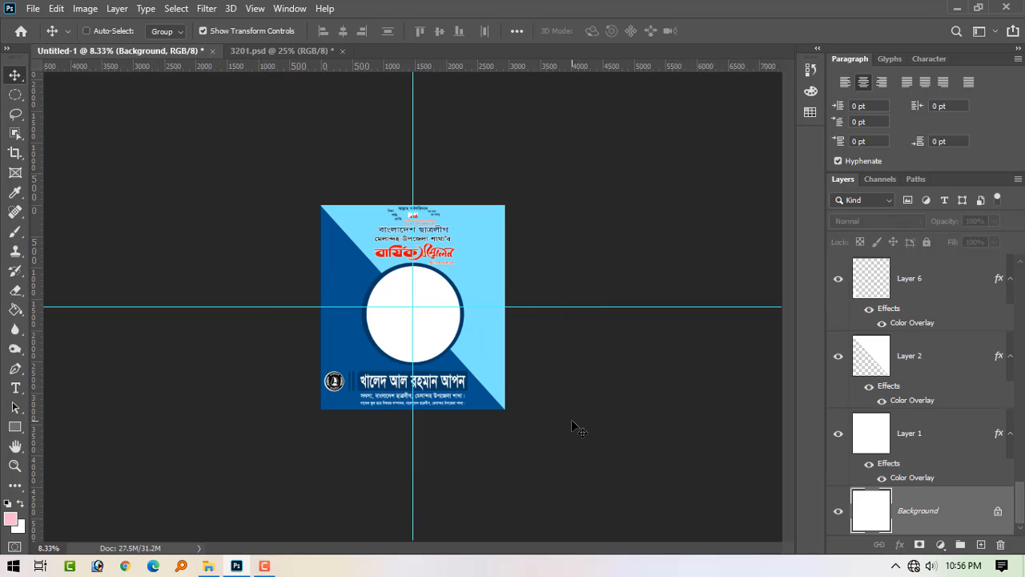
pyautogui.hotkey('ctrl', '+')
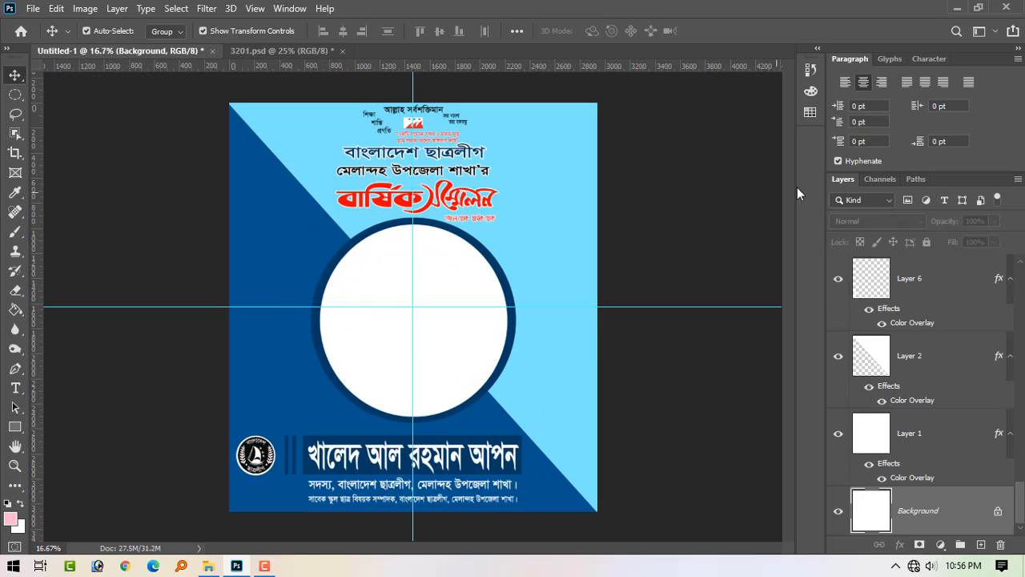
# Step: Copy the portrait of the man in the blue suit from 3201.psd into the poster's upper-right corner at about 112%
pyautogui.click(264, 51)
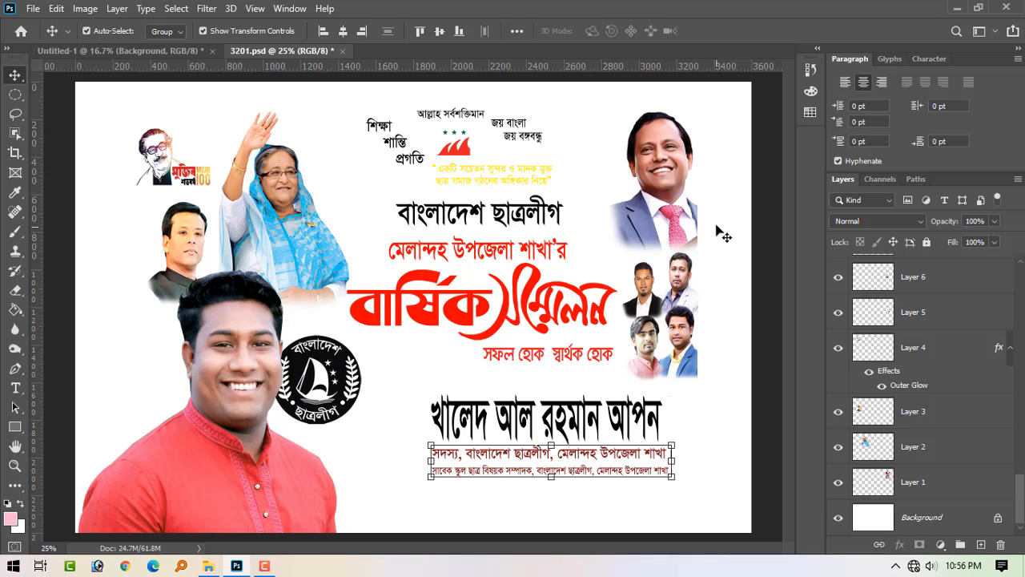
pyautogui.moveTo(709, 204); pyautogui.dragTo(573, 192)
pyautogui.moveTo(597, 229); pyautogui.dragTo(600, 237)
pyautogui.moveTo(534, 239); pyautogui.dragTo(530, 247)
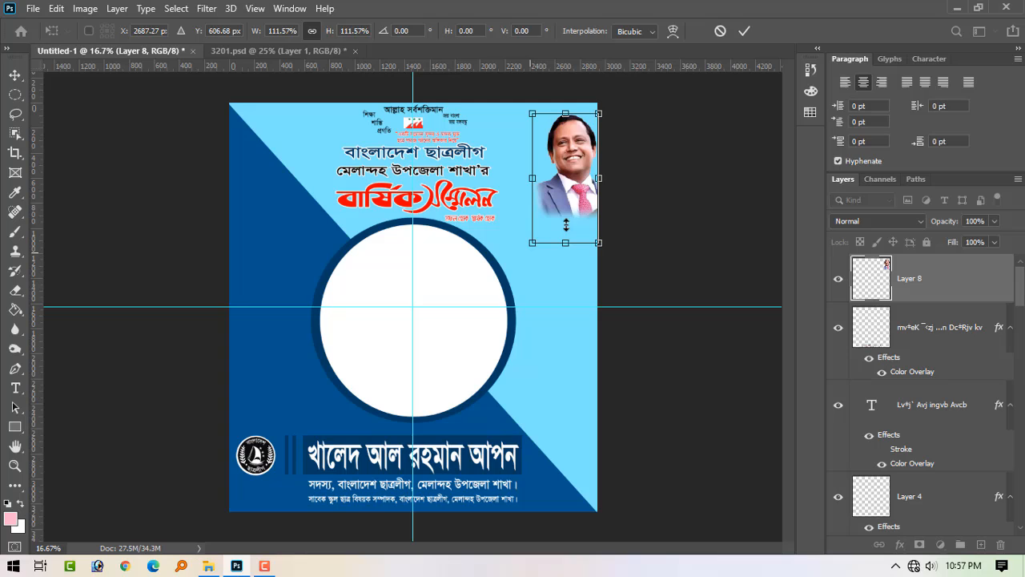
pyautogui.click(744, 32)
# Step: Copy the four linked small portraits from 3201.psd and place them directly below the large upper-right portrait
pyautogui.click(280, 50)
pyautogui.click(696, 350)
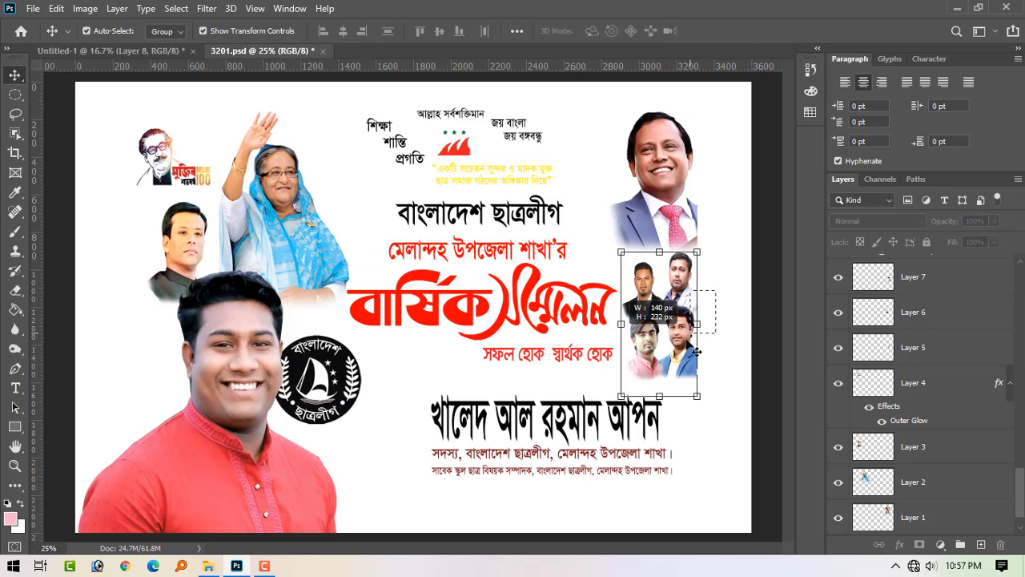
pyautogui.moveTo(696, 351); pyautogui.dragTo(535, 306)
pyautogui.click(744, 32)
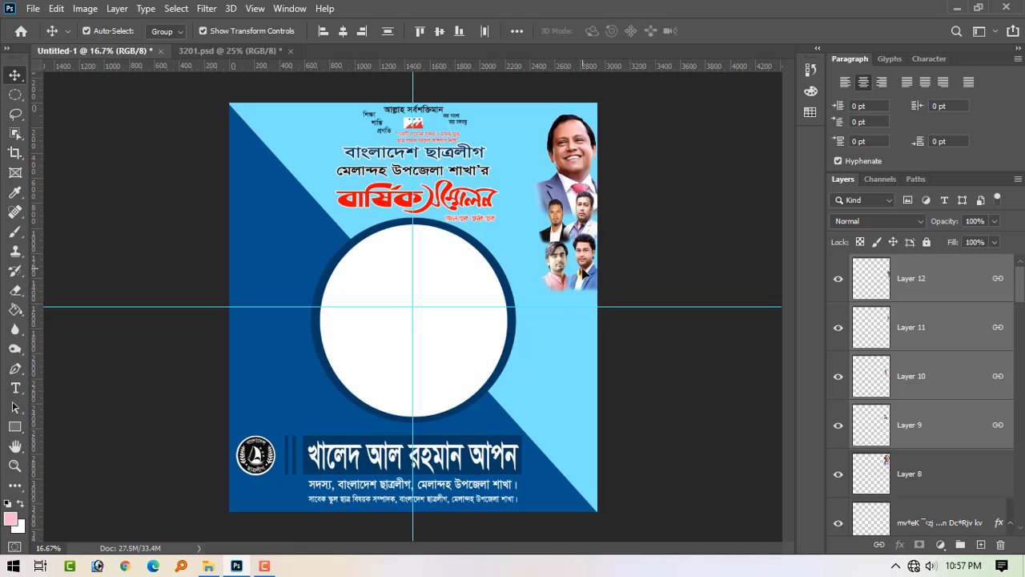
# Step: Enlarge the slogan "সফল হোক স্বার্থক হোক" and place it just below the end of the red title
pyautogui.moveTo(475, 213); pyautogui.dragTo(618, 242)
pyautogui.click(525, 229)
pyautogui.click(744, 32)
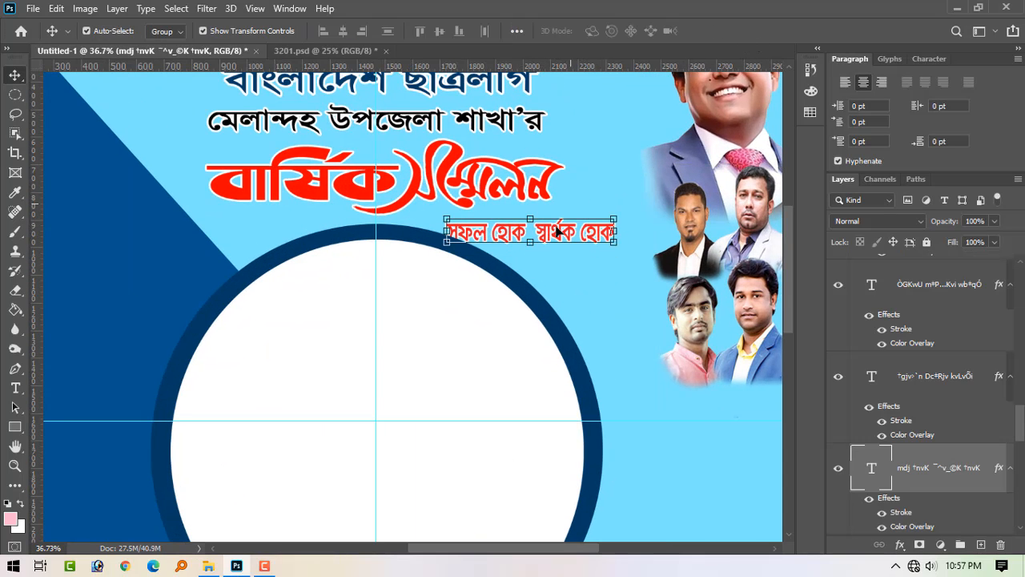
pyautogui.moveTo(555, 233); pyautogui.dragTo(563, 228)
# Step: Scale the red title "বার্ষিক সম্মেলন" up to about 112%, extending it toward the right-hand portraits
pyautogui.click(541, 195)
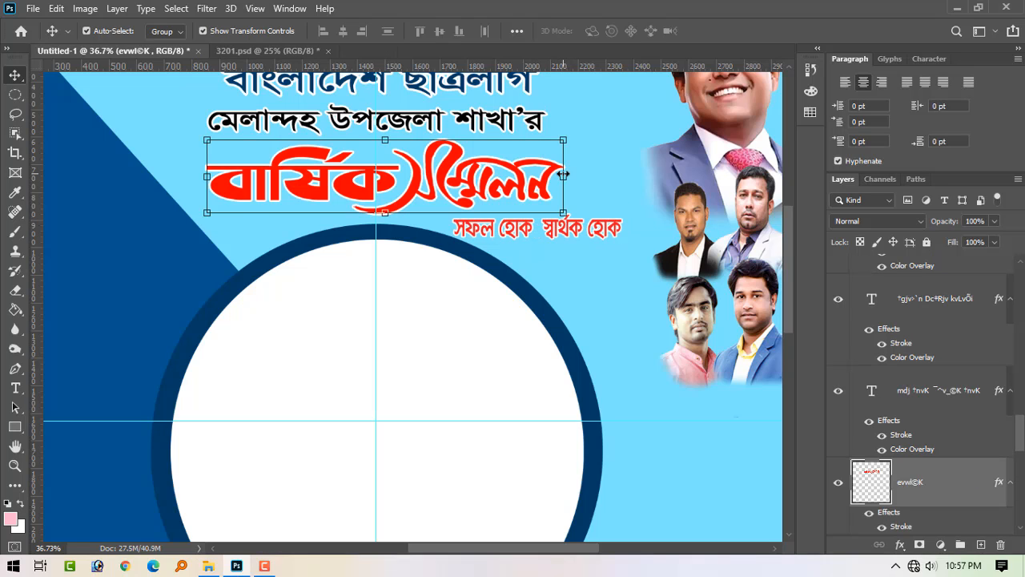
pyautogui.moveTo(563, 175); pyautogui.dragTo(605, 174)
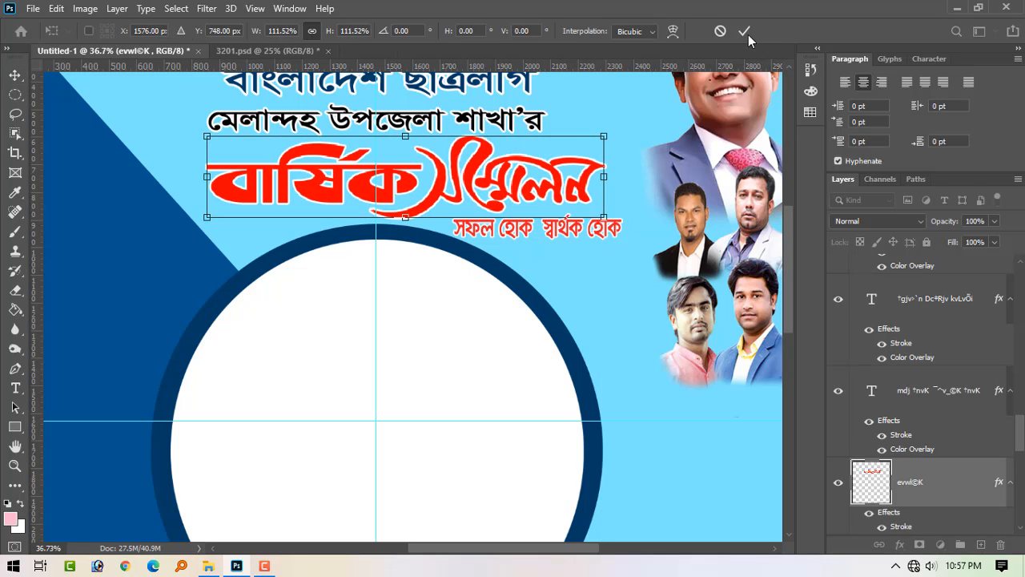
pyautogui.press('Return')
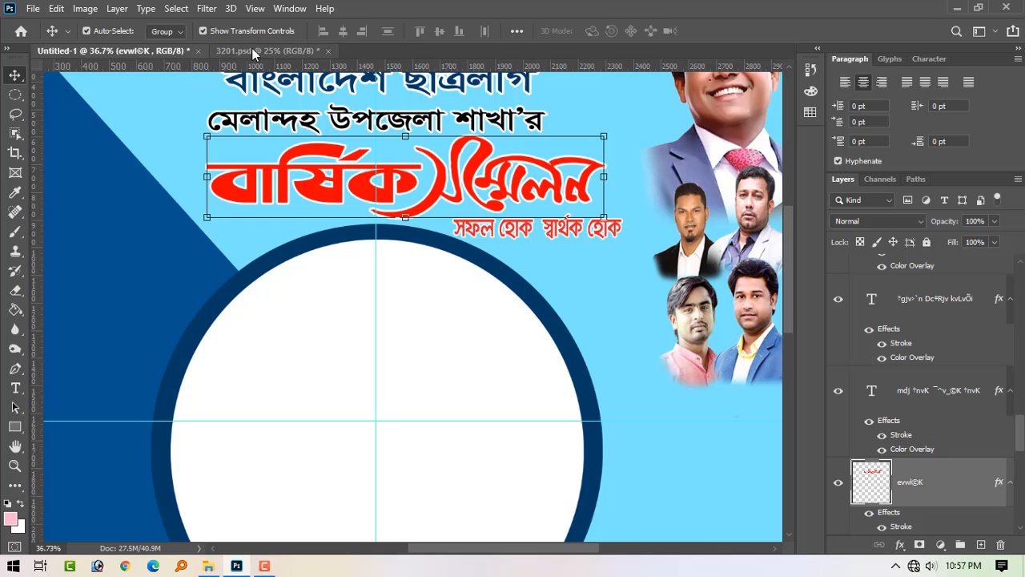
# Step: Copy the waving woman, the man in the dark suit and the Mujib 100 emblem from 3201.psd to the poster's upper-left corner
pyautogui.click(252, 50)
pyautogui.click(292, 241)
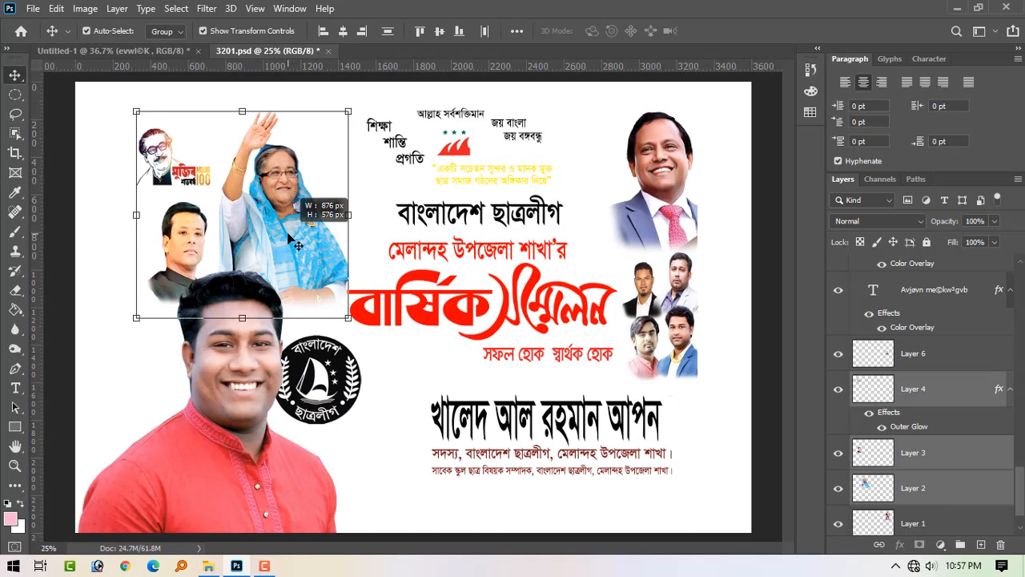
pyautogui.moveTo(289, 233); pyautogui.dragTo(152, 256)
pyautogui.hotkey('ctrl', '-')
pyautogui.hotkey('ctrl', '-')
pyautogui.hotkey('ctrl', '-')
pyautogui.moveTo(321, 250); pyautogui.dragTo(324, 220)
# Step: Shift the portrait of the man in the dark suit to the poster's left edge
pyautogui.click(630, 336)
pyautogui.click(350, 201)
pyautogui.scroll(5, 266, 181)
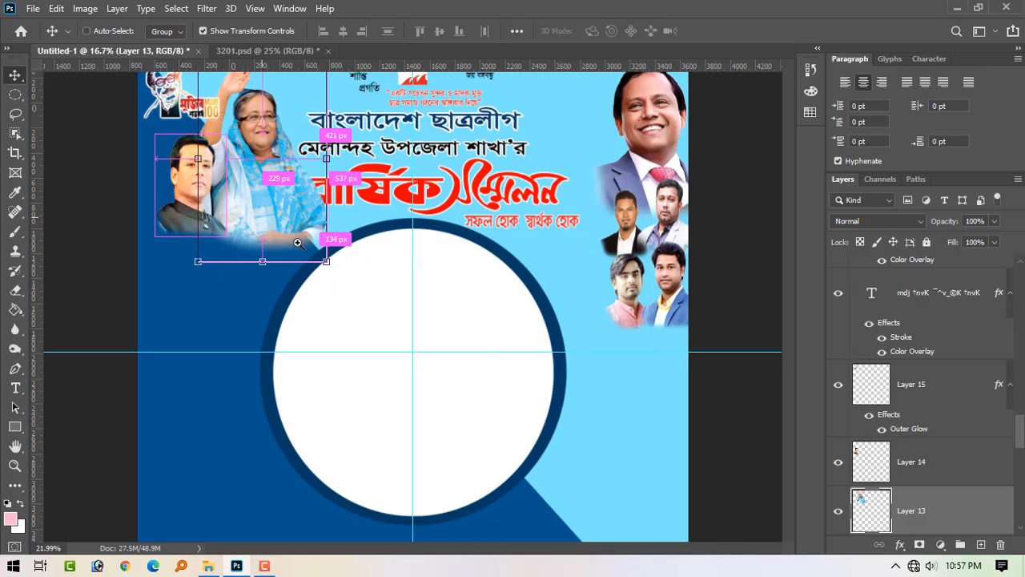
pyautogui.moveTo(158, 228); pyautogui.dragTo(138, 232)
pyautogui.scroll(3, 141, 231)
# Step: Scale the waving woman's portrait to about 87% and position it beside the dark-suited man, clear of the headings
pyautogui.click(292, 366)
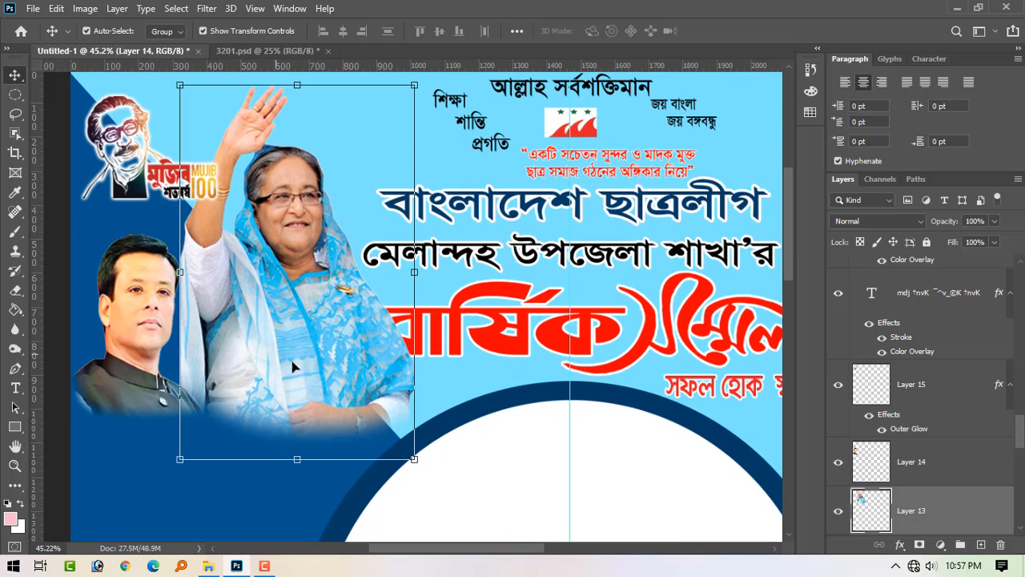
pyautogui.moveTo(412, 459); pyautogui.dragTo(383, 410)
pyautogui.moveTo(339, 344); pyautogui.dragTo(332, 361)
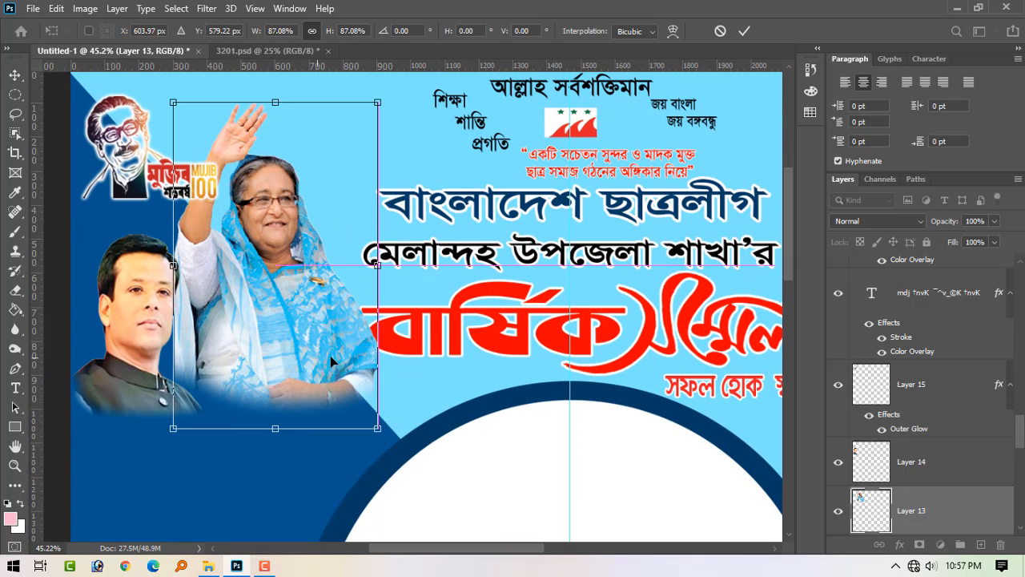
pyautogui.press('Return')
pyautogui.hotkey('ctrl', 't')
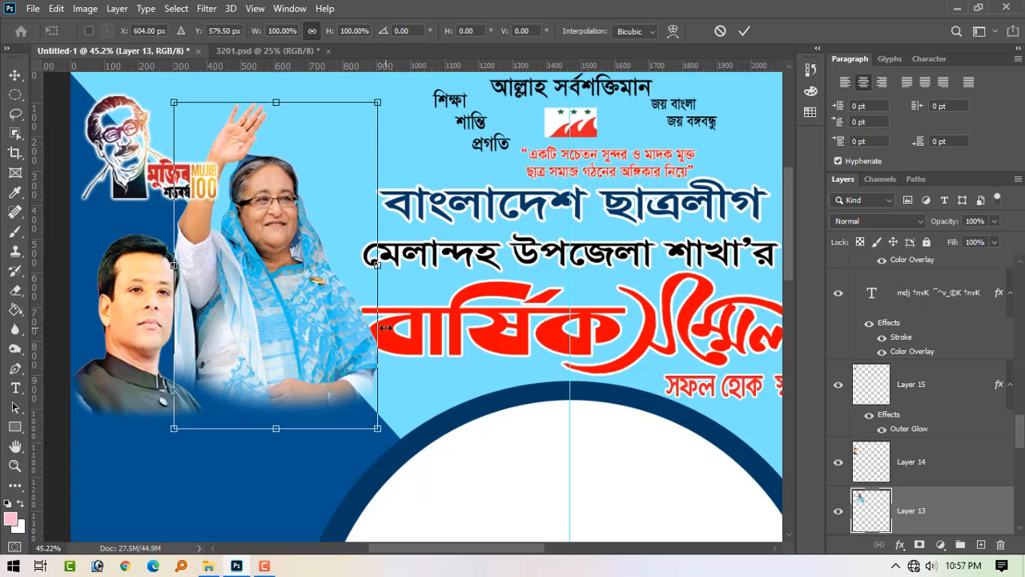
pyautogui.click(743, 33)
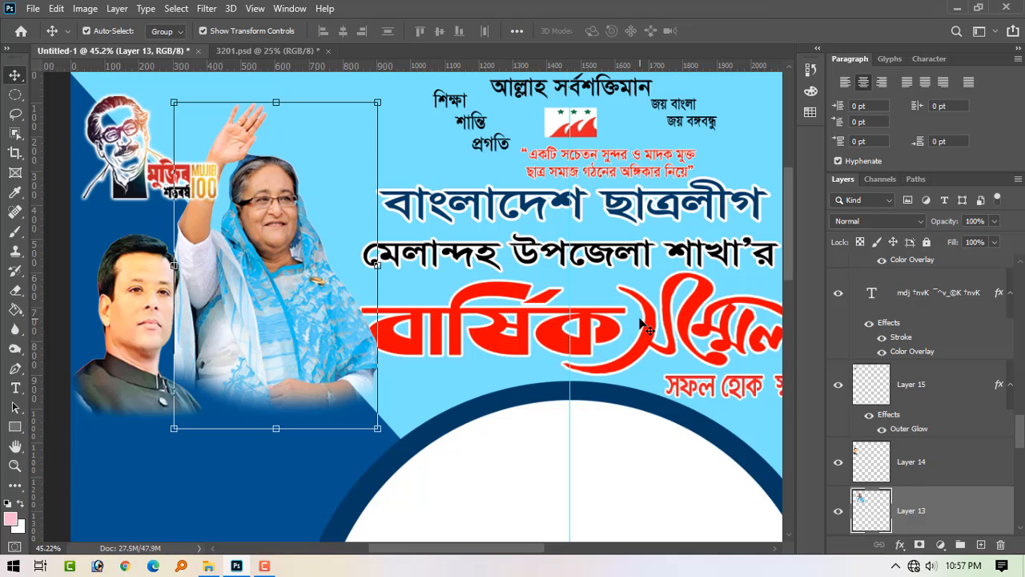
# Step: Reduce the red title "বার্ষিক সম্মেলন" to about 95% from its left side, clearing the woman's portrait
pyautogui.click(650, 326)
pyautogui.moveTo(377, 323); pyautogui.dragTo(398, 324)
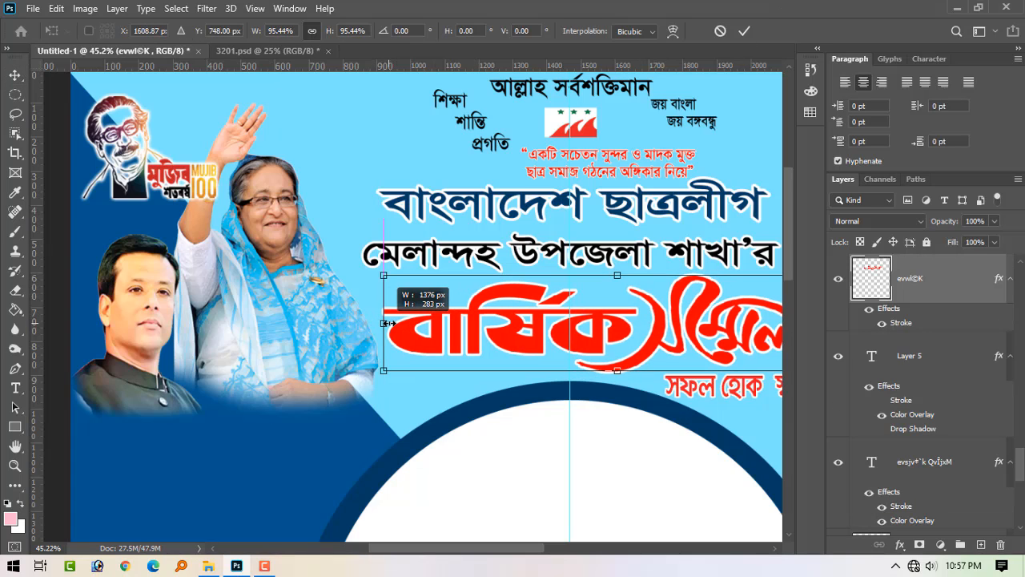
pyautogui.press('Return')
# Step: Shift the headings "বাংলাদেশ ছাত্রলীগ" and "মেলান্দহ উপজেলা শাখা'র" together to the right, above the red title
pyautogui.moveTo(573, 322); pyautogui.dragTo(437, 324)
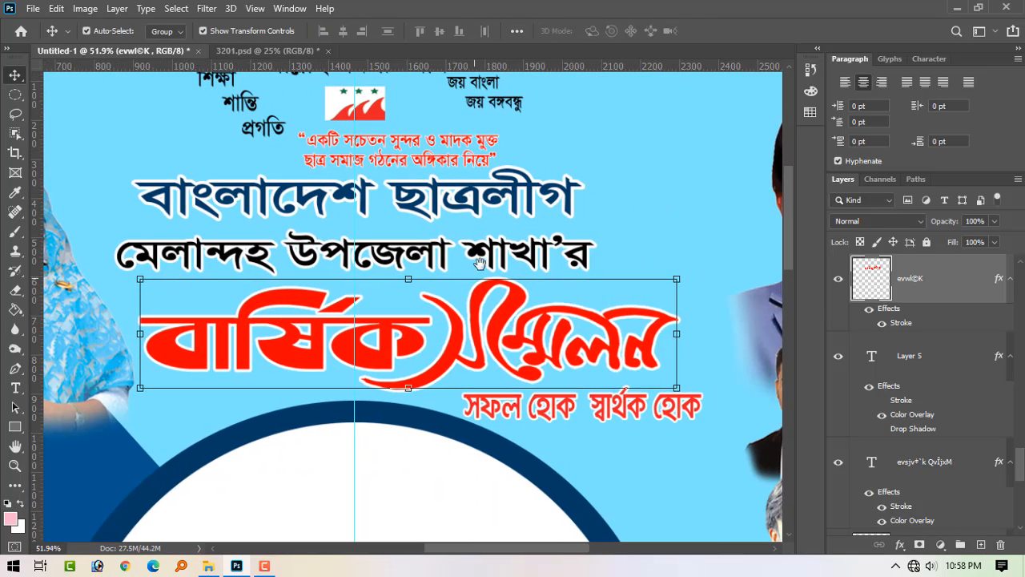
pyautogui.click(479, 253)
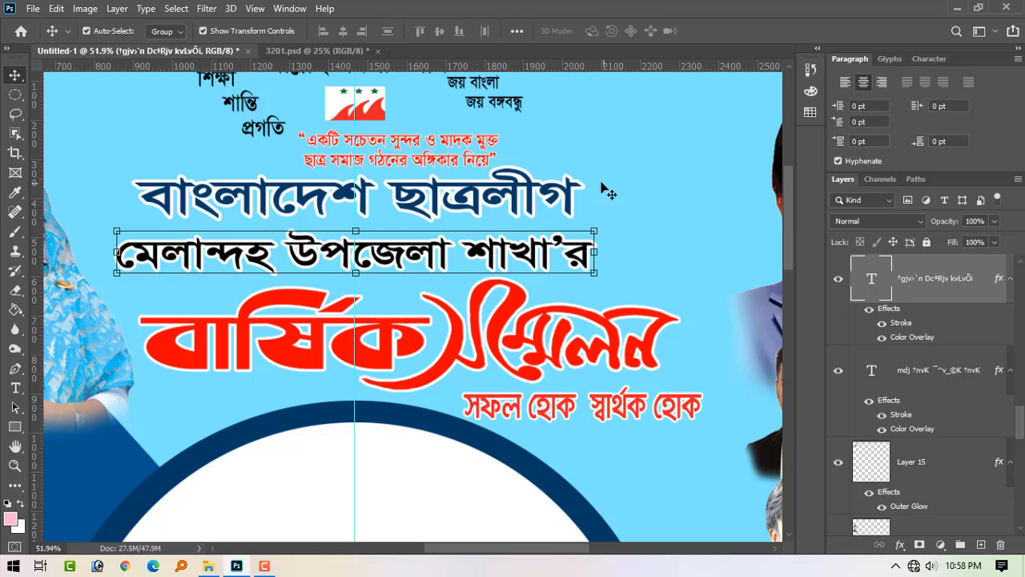
pyautogui.click(643, 193)
pyautogui.click(561, 205)
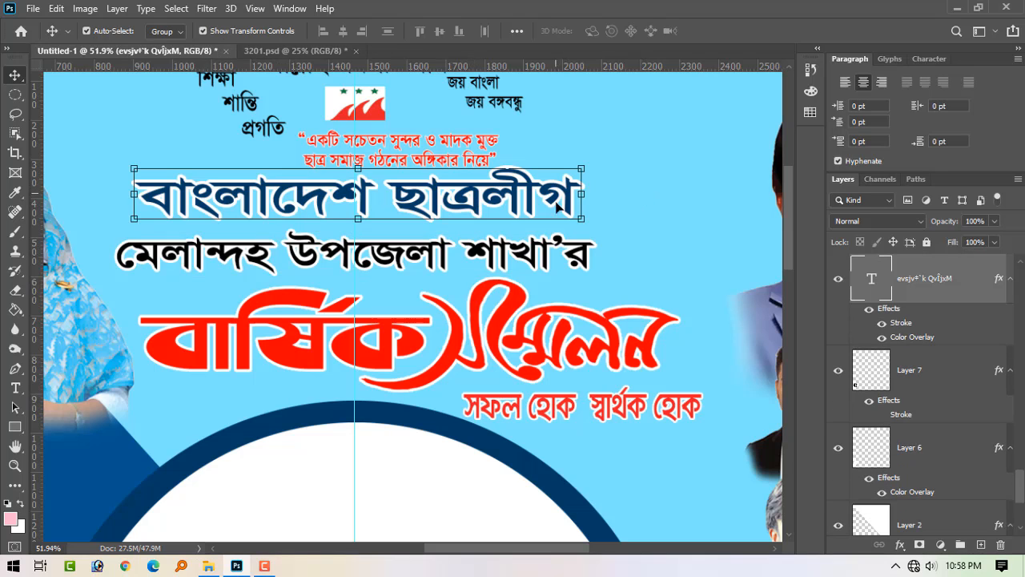
pyautogui.keyDown('shift'); pyautogui.click(525, 249); pyautogui.keyUp('shift')
pyautogui.moveTo(502, 249); pyautogui.dragTo(540, 249)
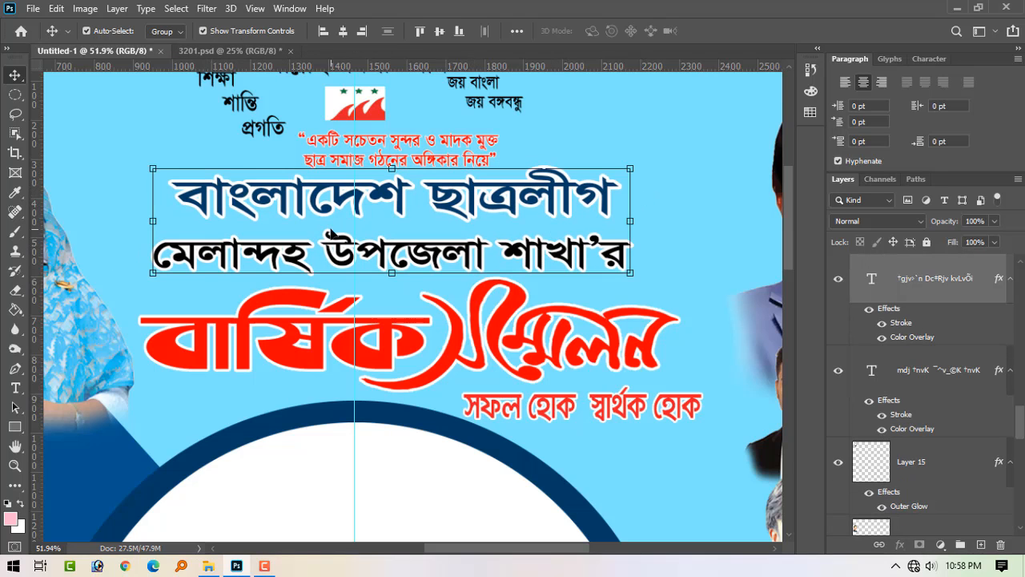
# Step: Narrow the red title "বার্ষিক সম্মেলন" from its left side to about 94% of its width
pyautogui.hotkey('ctrl', '-')
pyautogui.hotkey('ctrl', '-')
pyautogui.click(177, 320)
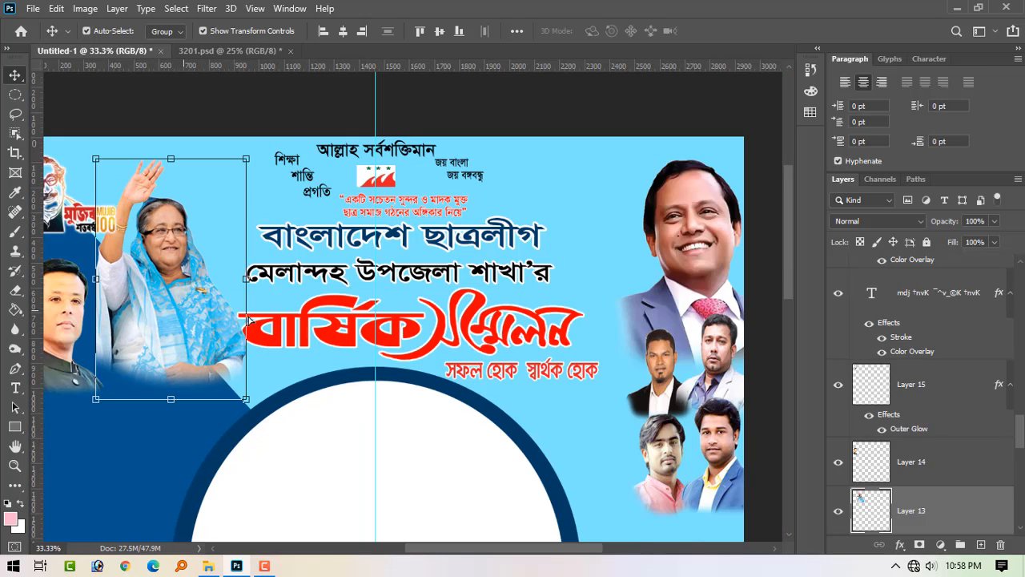
pyautogui.click(259, 334)
pyautogui.click(461, 312)
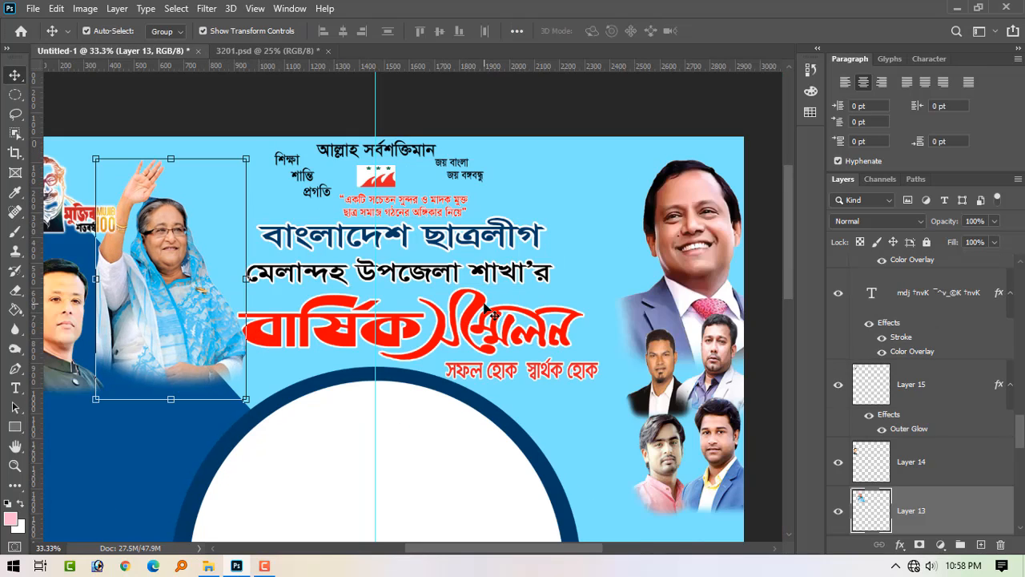
pyautogui.click(486, 312)
pyautogui.moveTo(238, 326); pyautogui.dragTo(260, 326)
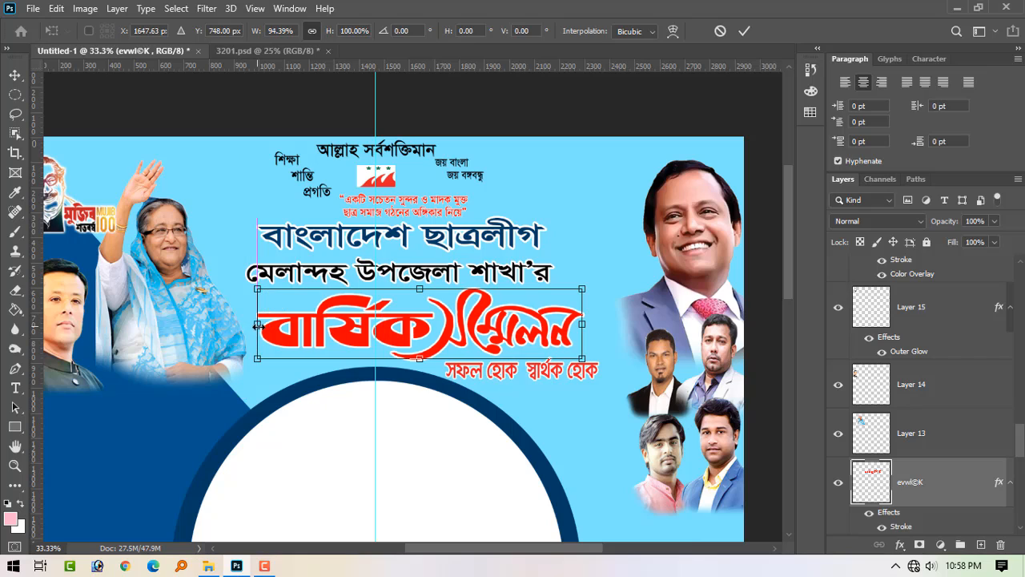
pyautogui.press('Return')
# Step: Move the waving woman's portrait slightly toward the red title and enlarge it to about 103%
pyautogui.click(149, 326)
pyautogui.moveTo(149, 327); pyautogui.dragTo(160, 330)
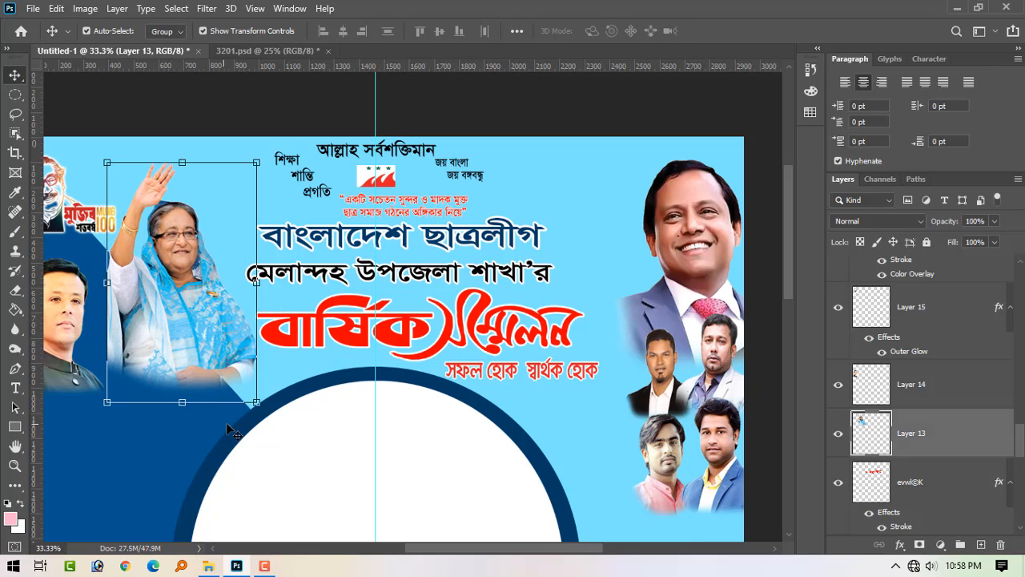
pyautogui.moveTo(257, 405); pyautogui.dragTo(261, 410)
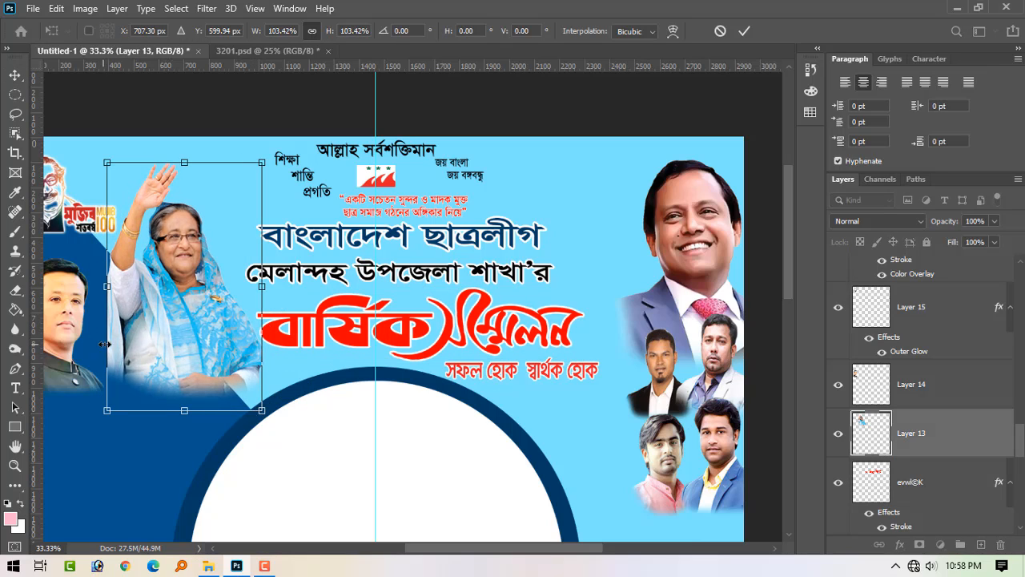
pyautogui.press('Return')
# Step: Enlarge the "মুজিব 100" emblem in the poster's upper-left corner to about 110%
pyautogui.moveTo(153, 341); pyautogui.dragTo(271, 361)
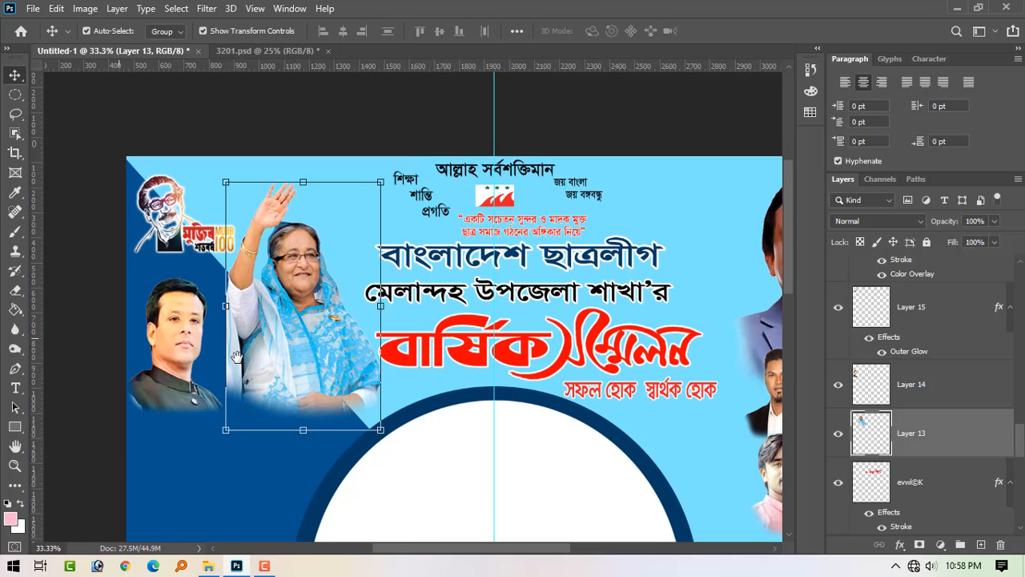
pyautogui.click(204, 238)
pyautogui.moveTo(234, 254); pyautogui.dragTo(239, 257)
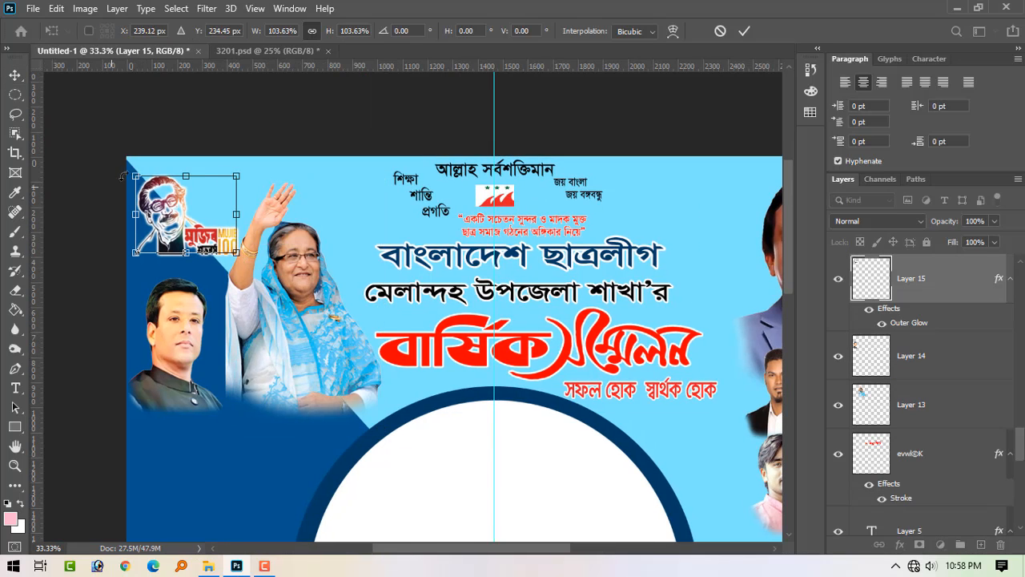
pyautogui.moveTo(136, 175); pyautogui.dragTo(130, 170)
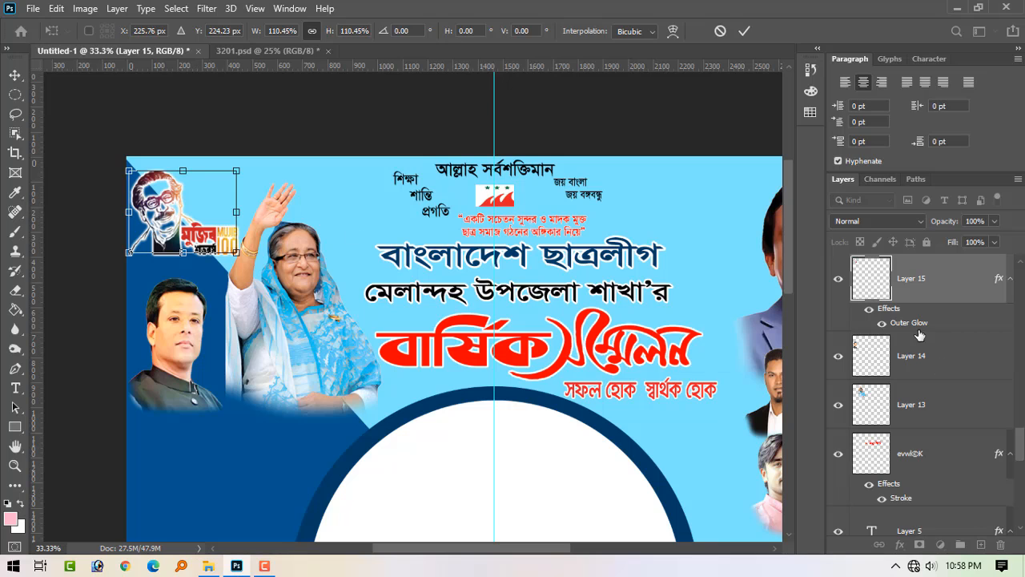
pyautogui.press('Return')
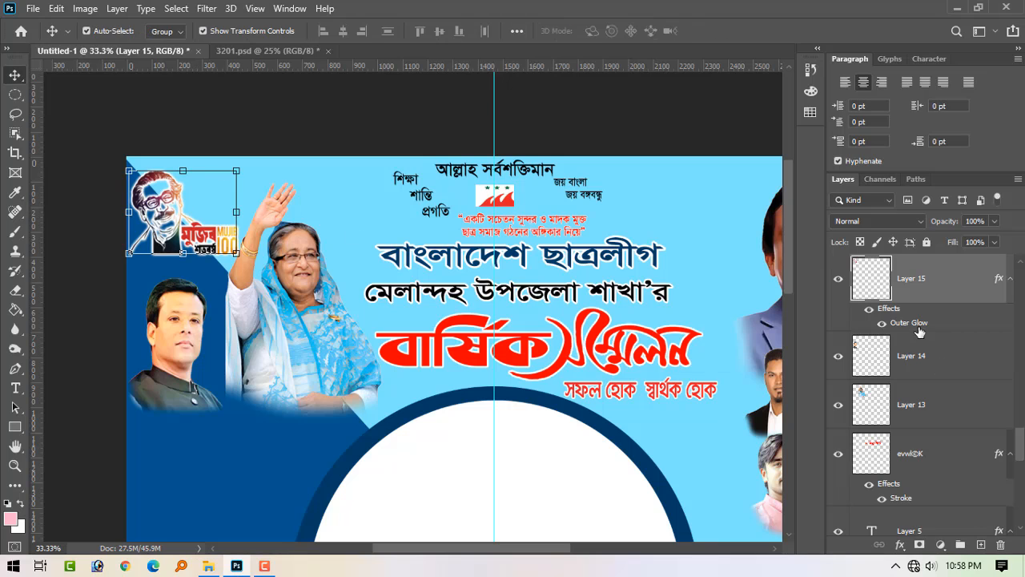
# Step: Strengthen the emblem's white Outer Glow with a spread of 16% and a size of 32 px
pyautogui.doubleClick(1000, 282)
pyautogui.click(505, 410)
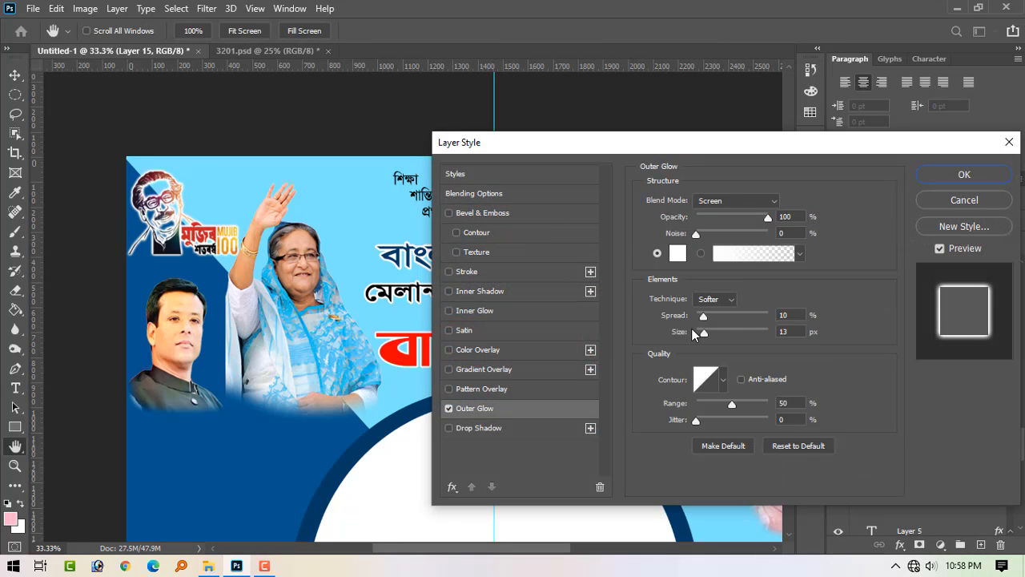
pyautogui.moveTo(706, 331)
pyautogui.mouseDown()
pyautogui.moveTo(708, 316)
pyautogui.moveTo(711, 332)
pyautogui.mouseUp()
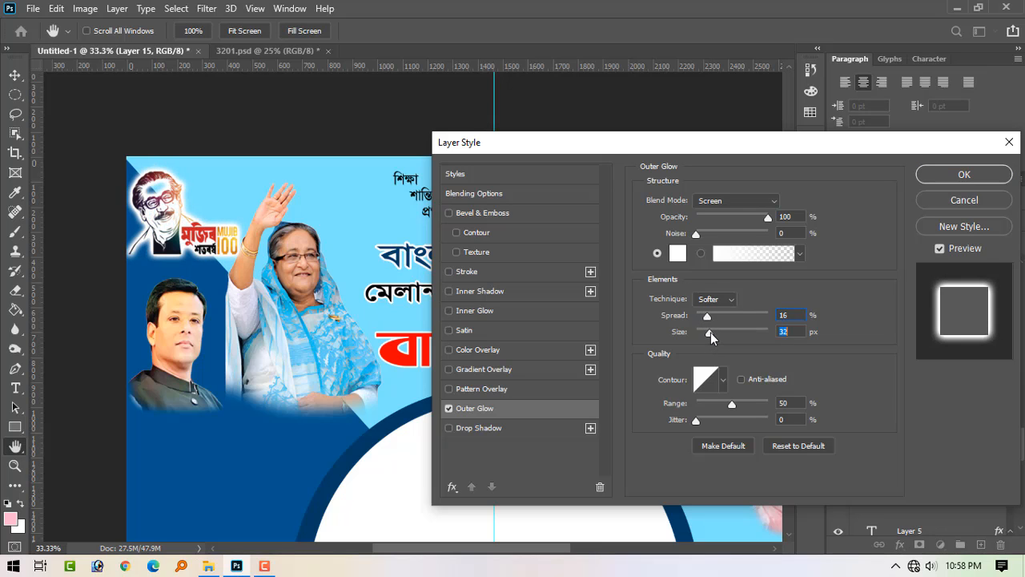
pyautogui.click(923, 173)
pyautogui.press('v')
# Step: Bring the portrait of the man in the red shirt from 3201.psd into the poster and place it over the white circle
pyautogui.hotkey('ctrl', '-')
pyautogui.hotkey('ctrl', '-')
pyautogui.hotkey('ctrl', '-')
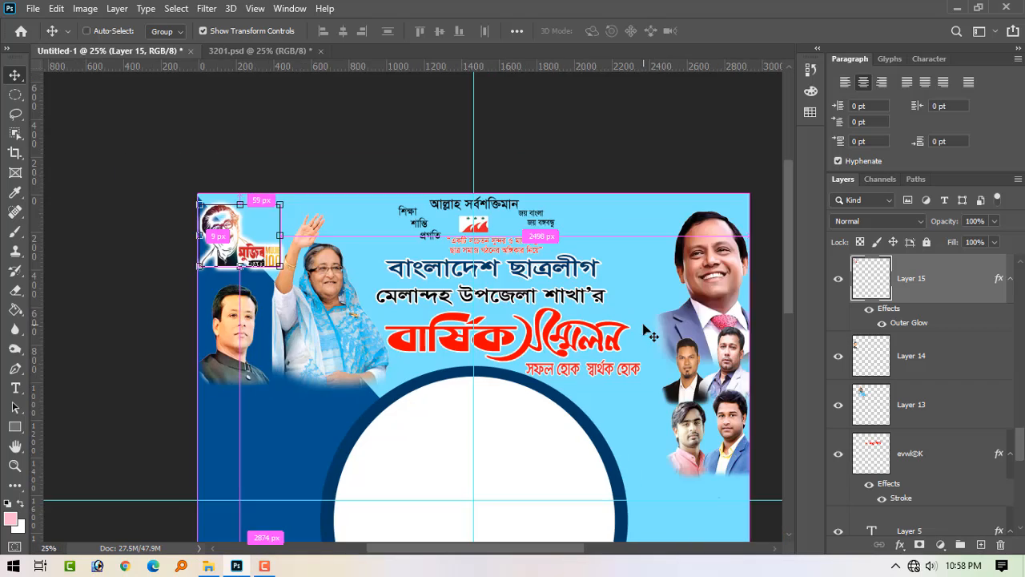
pyautogui.keyDown('ctrl'); pyautogui.click(543, 340); pyautogui.keyUp('ctrl')
pyautogui.click(311, 50)
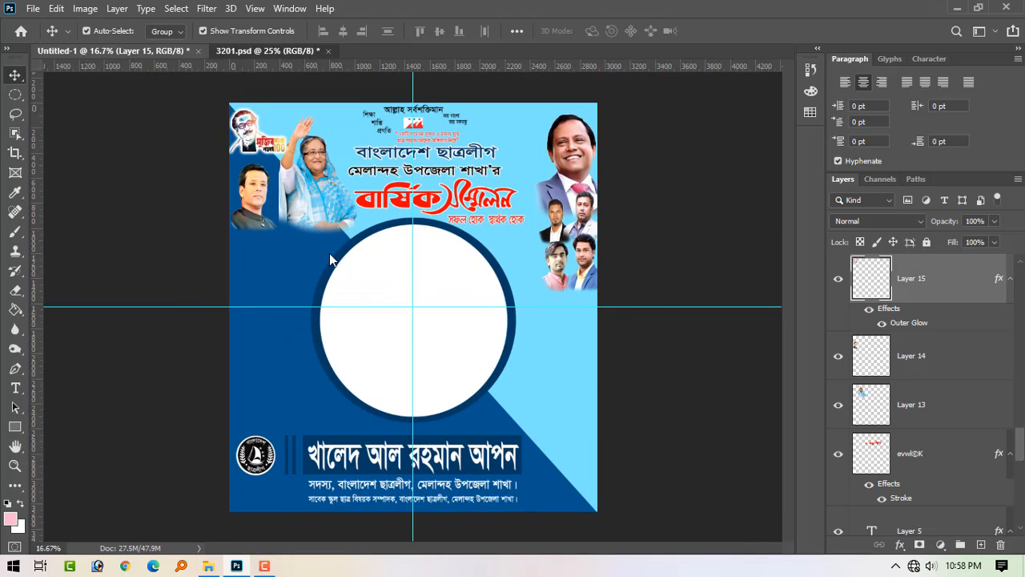
pyautogui.moveTo(224, 422); pyautogui.dragTo(448, 419)
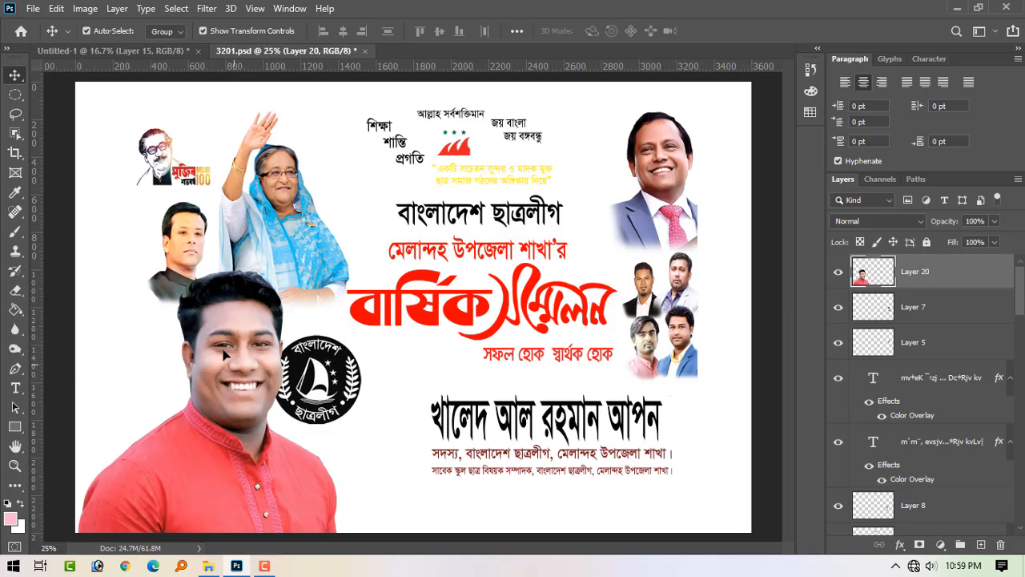
pyautogui.moveTo(224, 421); pyautogui.dragTo(180, 216)
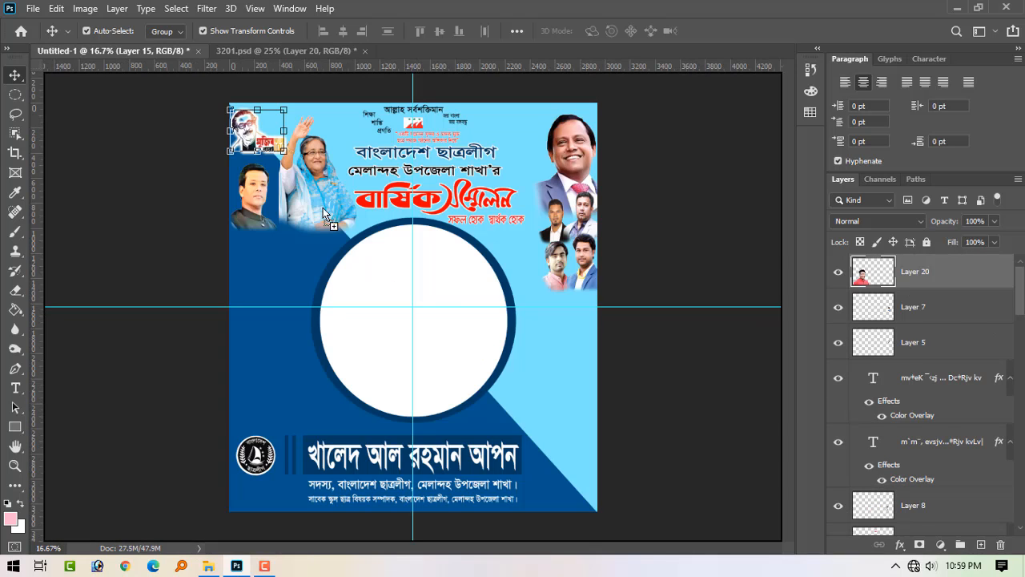
pyautogui.moveTo(323, 207); pyautogui.dragTo(434, 313)
# Step: Enlarge the red-shirted man's portrait to fill the circle's height and bring its layer to the front
pyautogui.moveTo(498, 406); pyautogui.dragTo(530, 477)
pyautogui.hotkey('ctrl', 'shift', ']')
pyautogui.moveTo(477, 440); pyautogui.dragTo(458, 445)
pyautogui.press('Return')
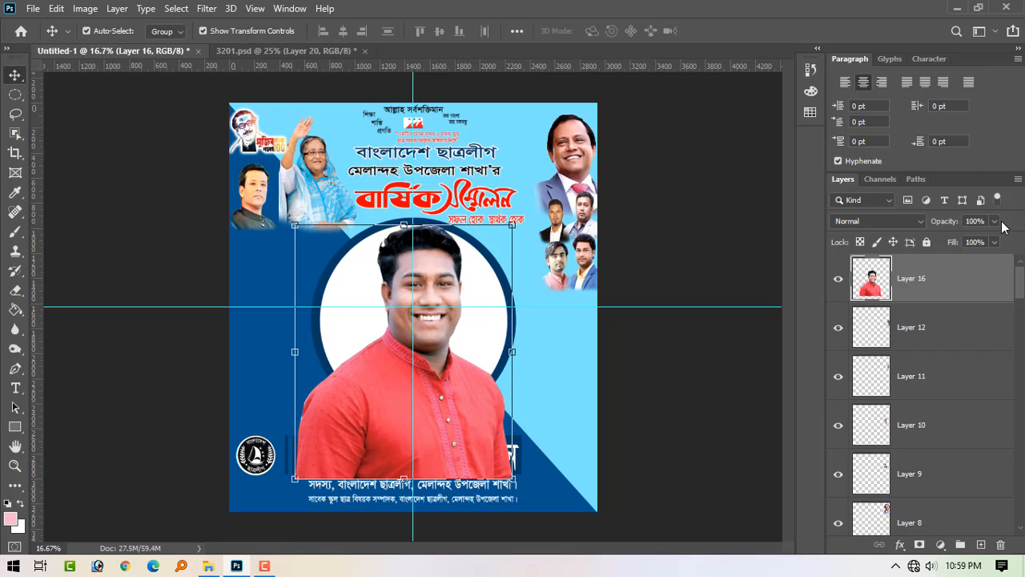
# Step: Lower the red-shirted portrait's opacity to 58% and nudge it slightly down and left within the ringed circle
pyautogui.moveTo(988, 238); pyautogui.dragTo(965, 234)
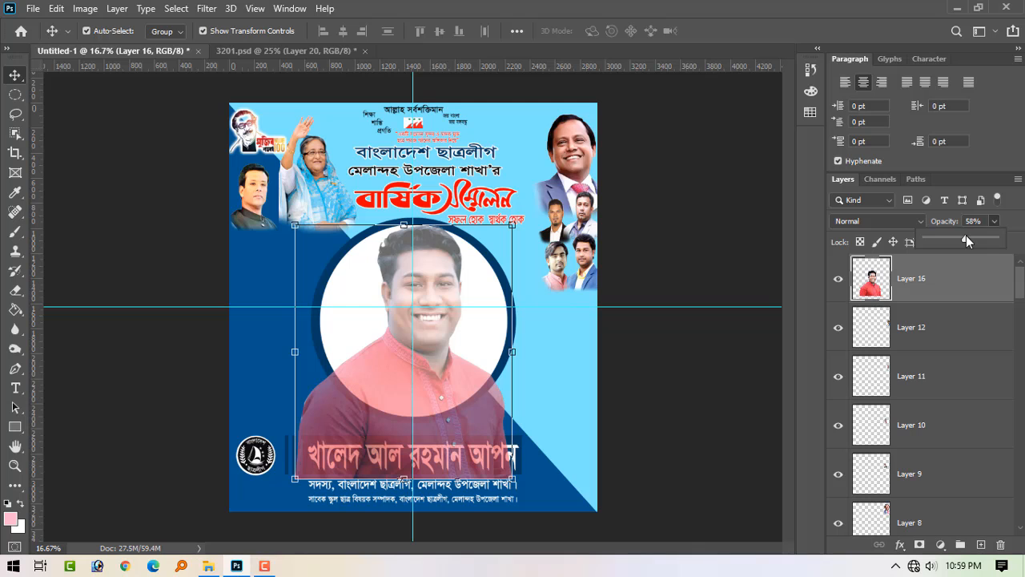
pyautogui.moveTo(446, 419); pyautogui.dragTo(521, 435)
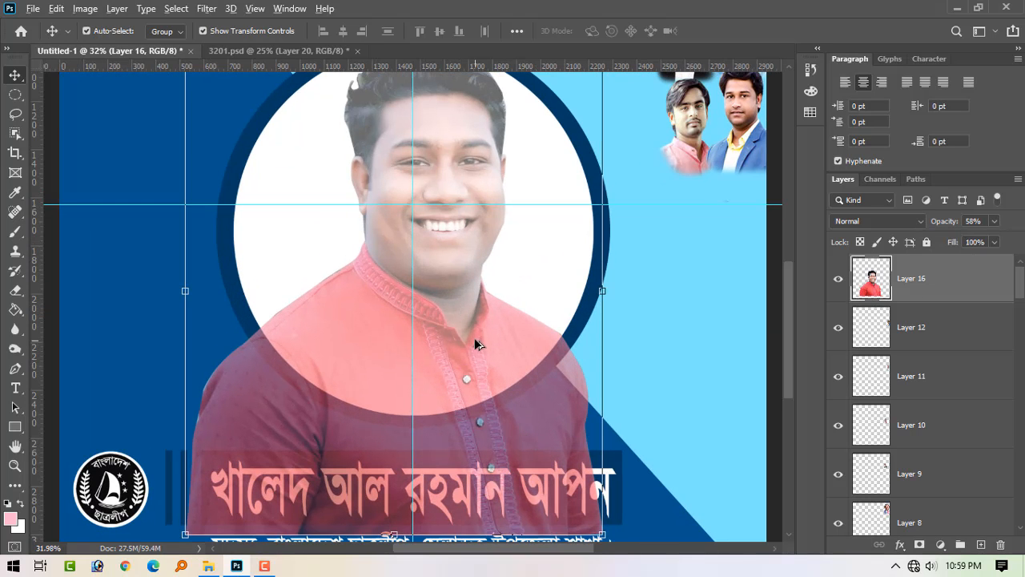
pyautogui.hotkey('alt', 'space')
pyautogui.moveTo(465, 261); pyautogui.dragTo(453, 309)
pyautogui.moveTo(452, 306); pyautogui.dragTo(447, 313)
# Step: Trace a Pen path along the white circle's lower edge and around the parts of the portrait lying outside it
pyautogui.click(15, 368)
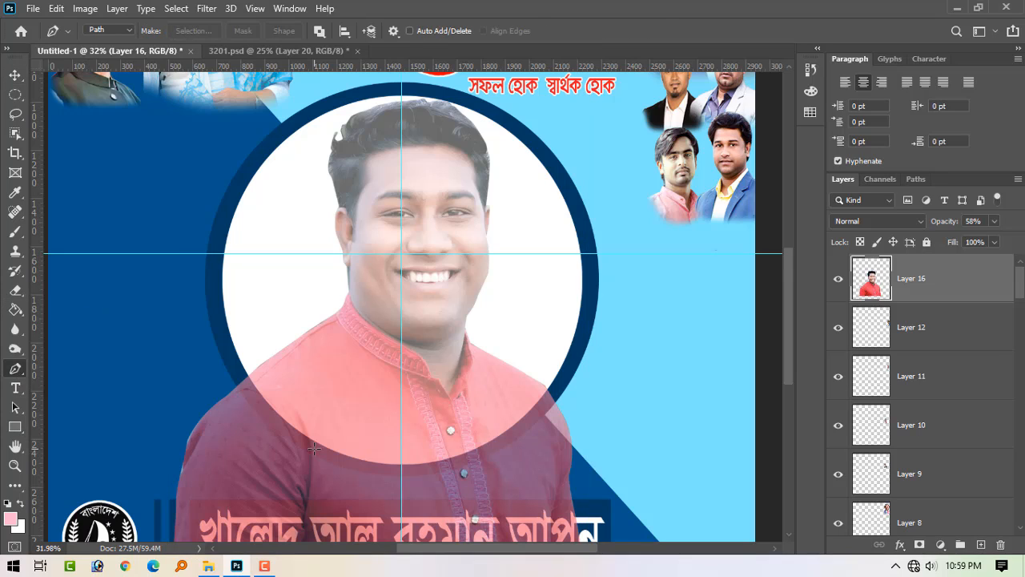
pyautogui.click(248, 377)
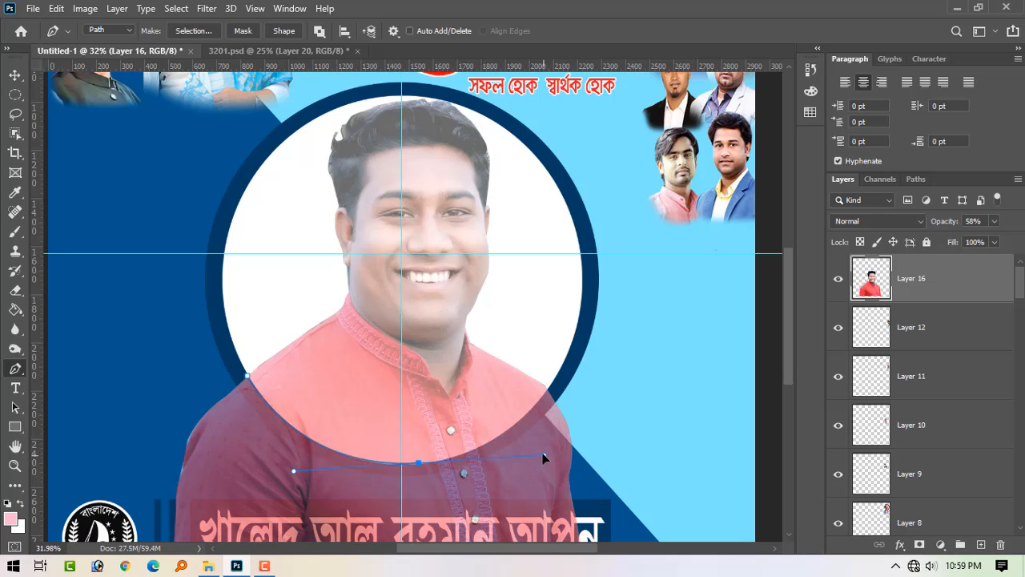
pyautogui.moveTo(542, 453); pyautogui.dragTo(534, 451)
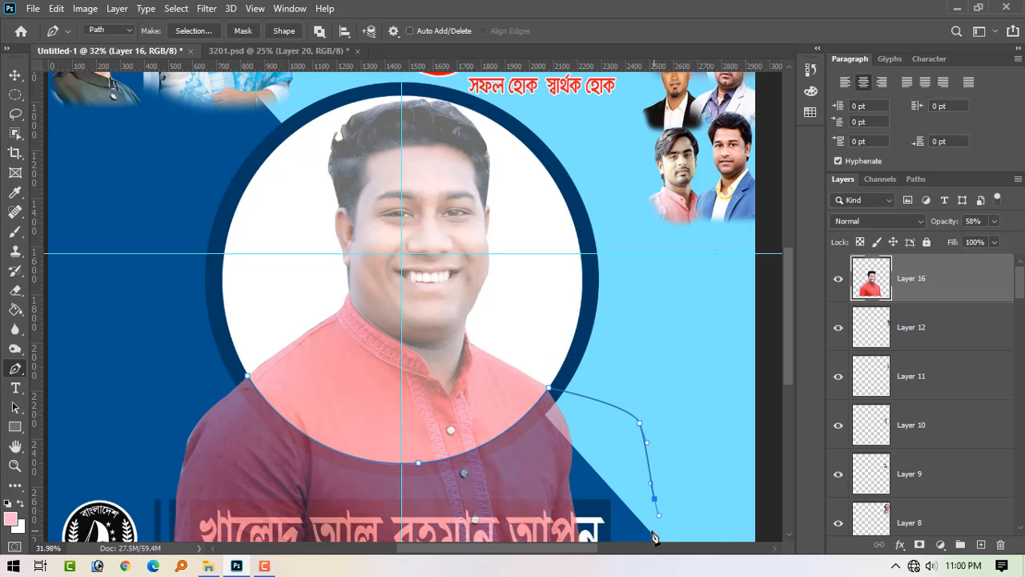
pyautogui.moveTo(567, 443); pyautogui.dragTo(574, 373)
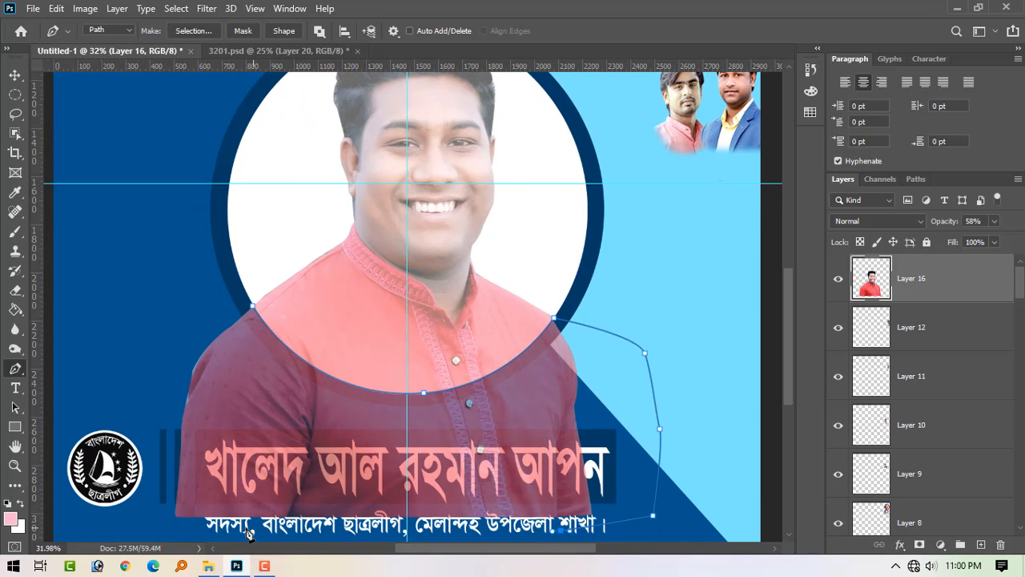
# Step: Turn the path into a selection, delete the portrait area outside the circle, and deselect
pyautogui.hotkey('ctrl', 'Return')
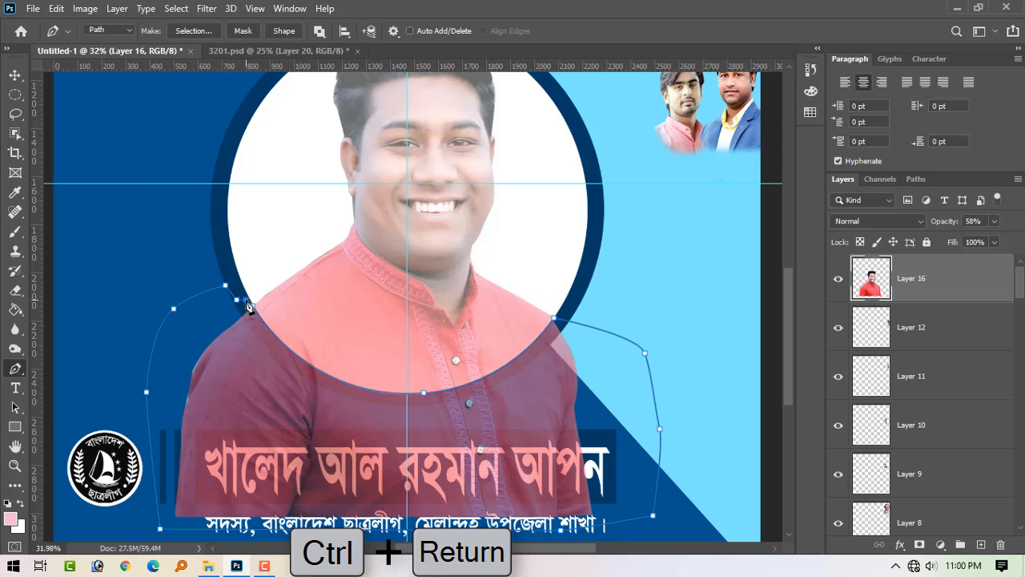
pyautogui.press('Delete')
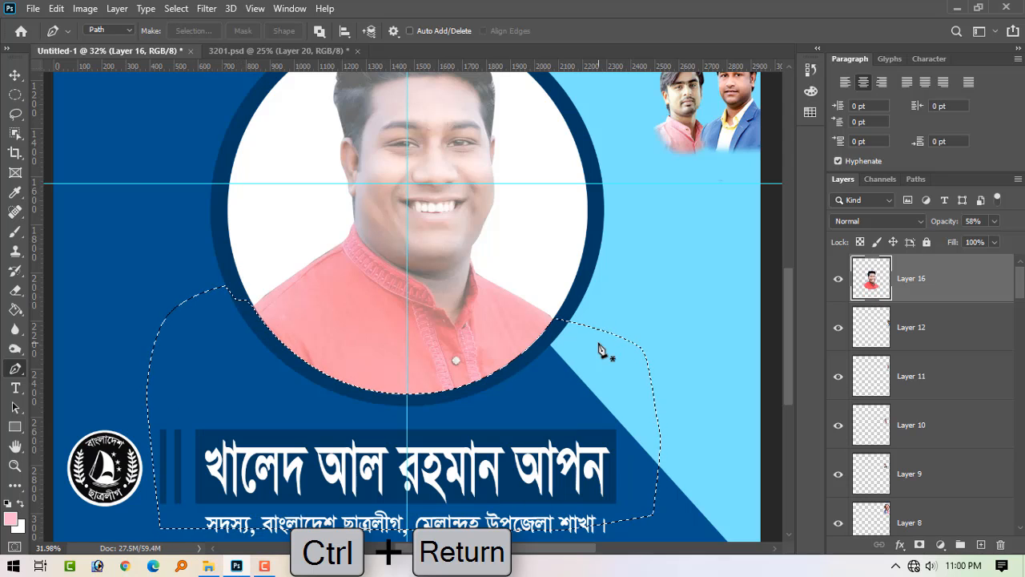
pyautogui.click(16, 95)
pyautogui.hotkey('ctrl', 'd')
pyautogui.click(15, 75)
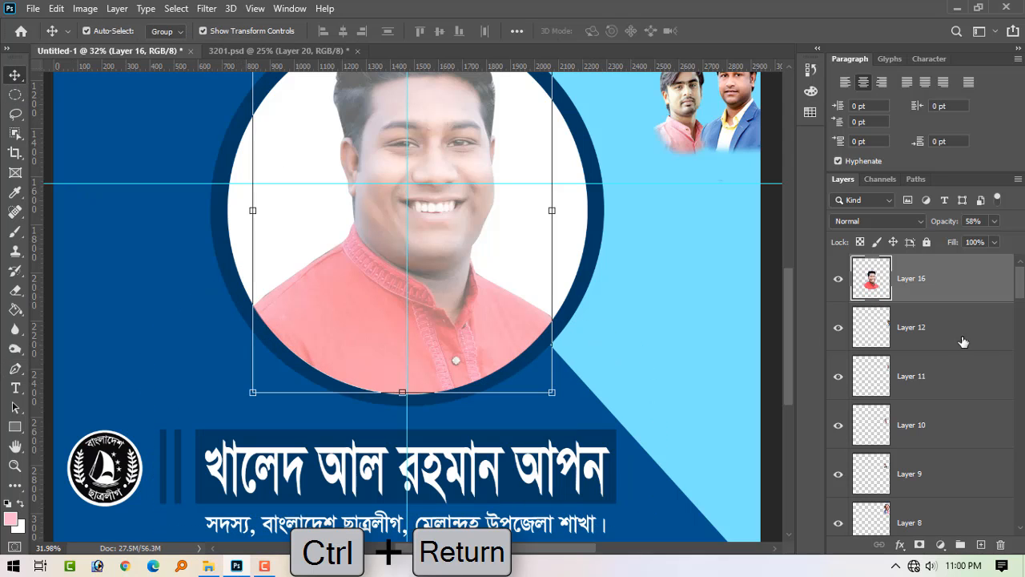
# Step: Restore the trimmed portrait's opacity to 100% and make the Background layer active
pyautogui.click(995, 221)
pyautogui.moveTo(984, 238); pyautogui.dragTo(1015, 239)
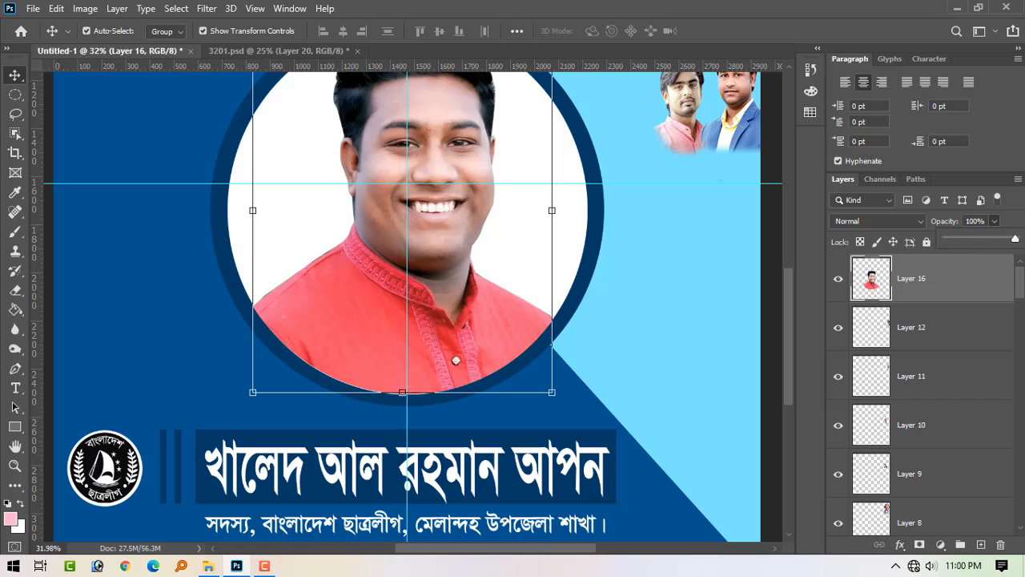
pyautogui.rightClick(653, 351)
pyautogui.click(697, 397)
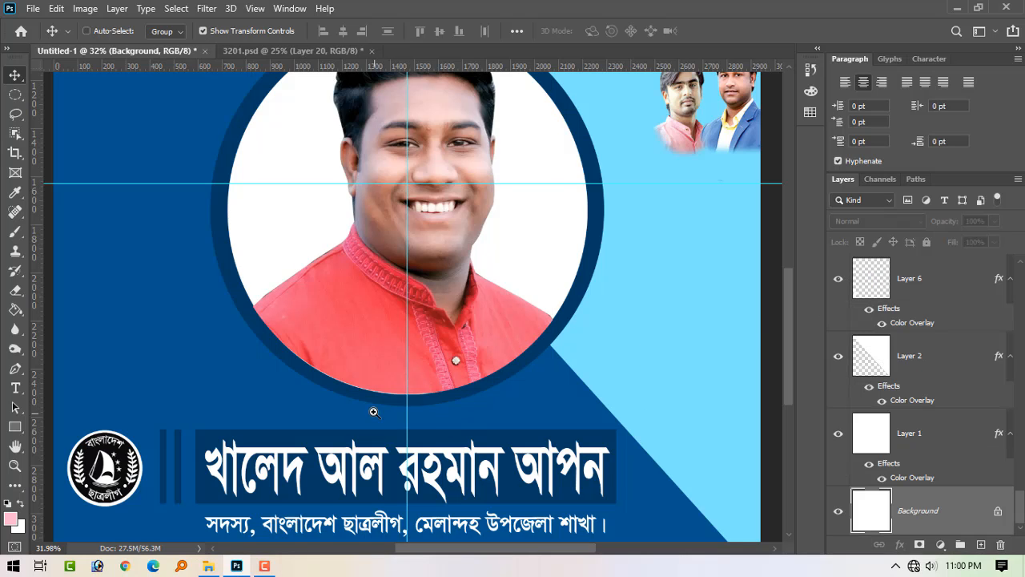
# Step: Nudge the trimmed portrait slightly downward to fit the circle's lower edge, and fit the whole poster in view
pyautogui.moveTo(374, 412); pyautogui.dragTo(439, 457)
pyautogui.keyDown('ctrl'); pyautogui.click(415, 349); pyautogui.keyUp('ctrl')
pyautogui.moveTo(453, 366); pyautogui.dragTo(452, 369)
pyautogui.press('Return')
pyautogui.hotkey('ctrl', '0')
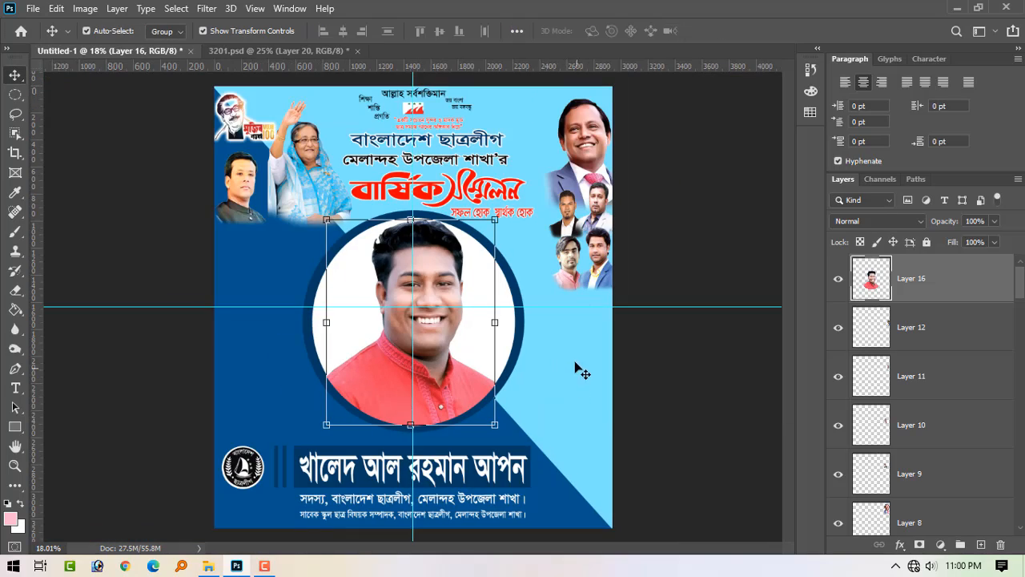
pyautogui.rightClick(584, 362)
pyautogui.click(612, 420)
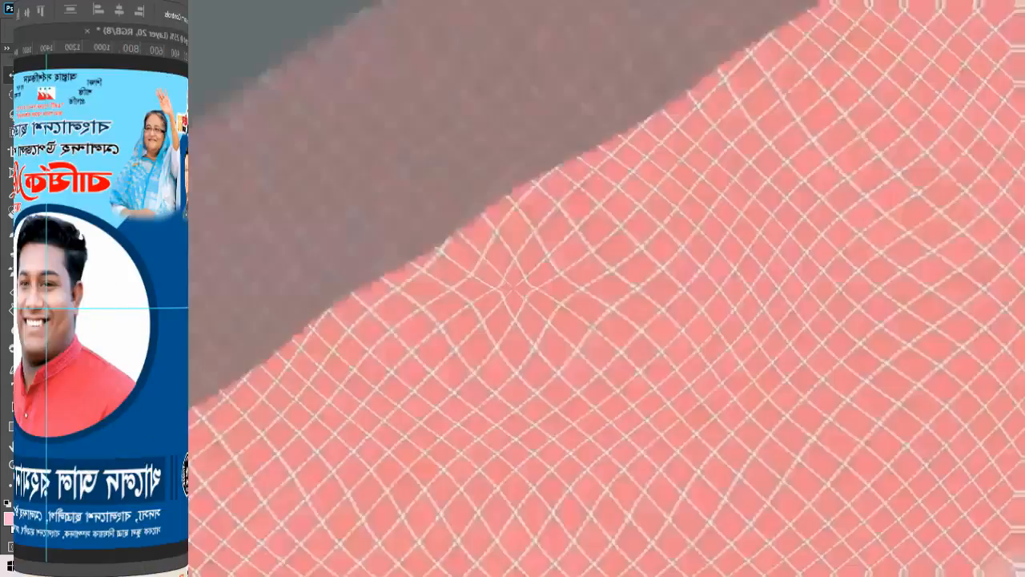